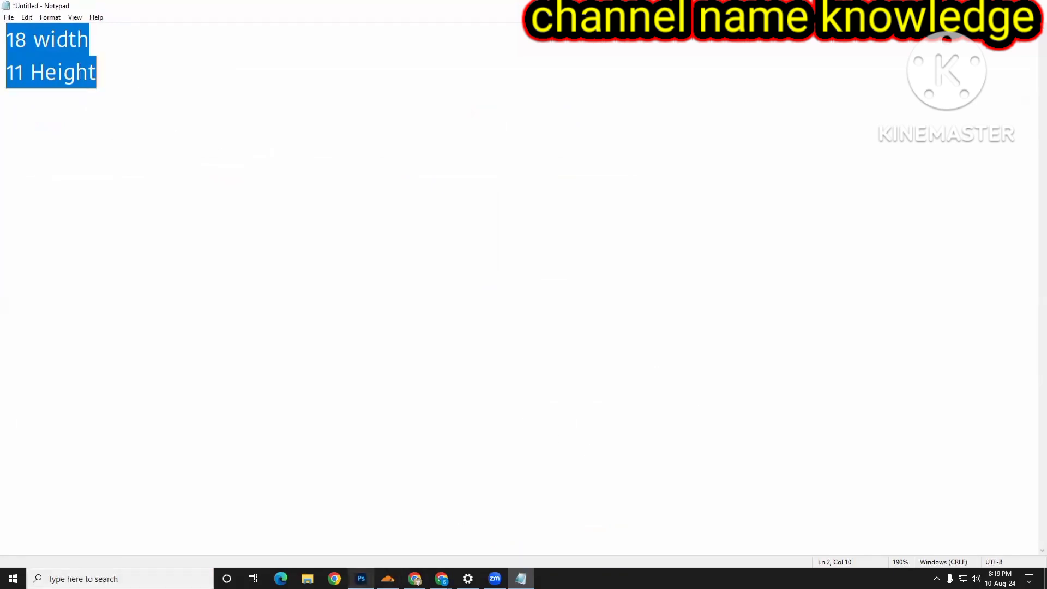
# - Create a new CMYK Color document 18 inches wide and 11 inches high at 300 pixels/inch
pyautogui.click(361, 579)
pyautogui.click(24, 6)
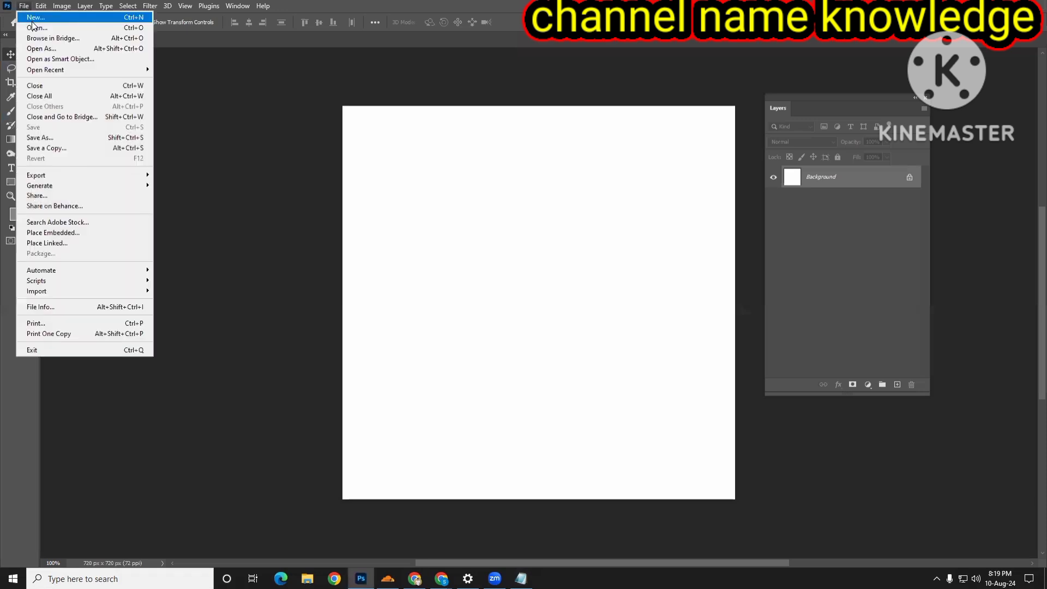
pyautogui.click(66, 21)
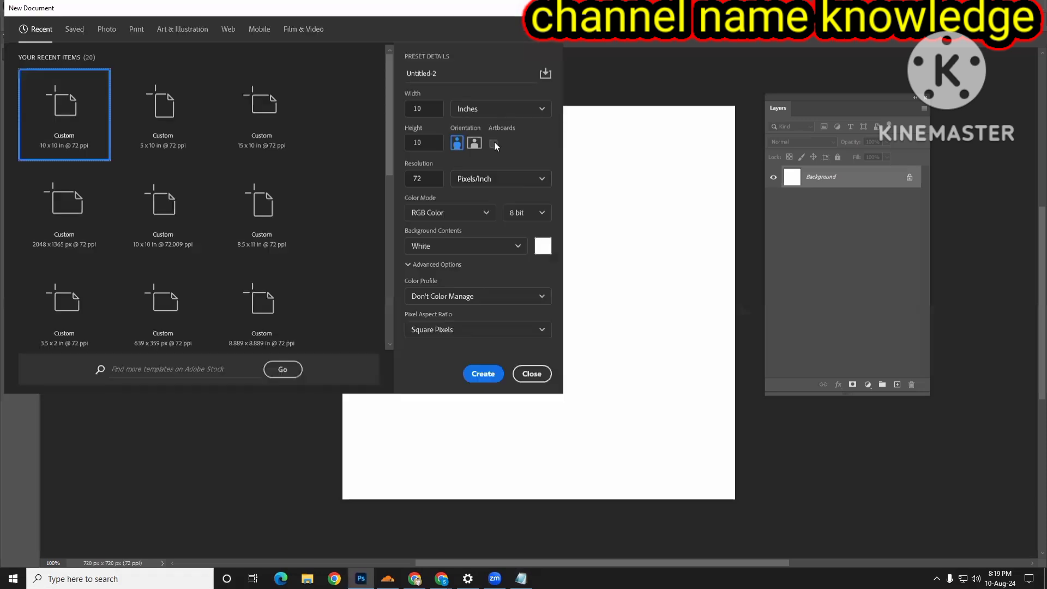
pyautogui.click(447, 213)
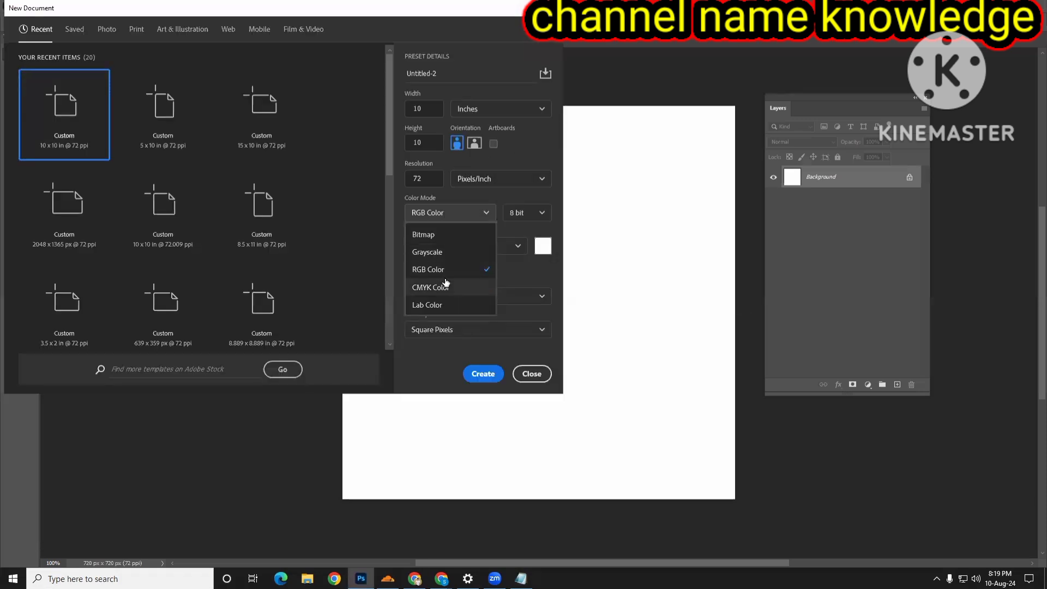
pyautogui.click(446, 282)
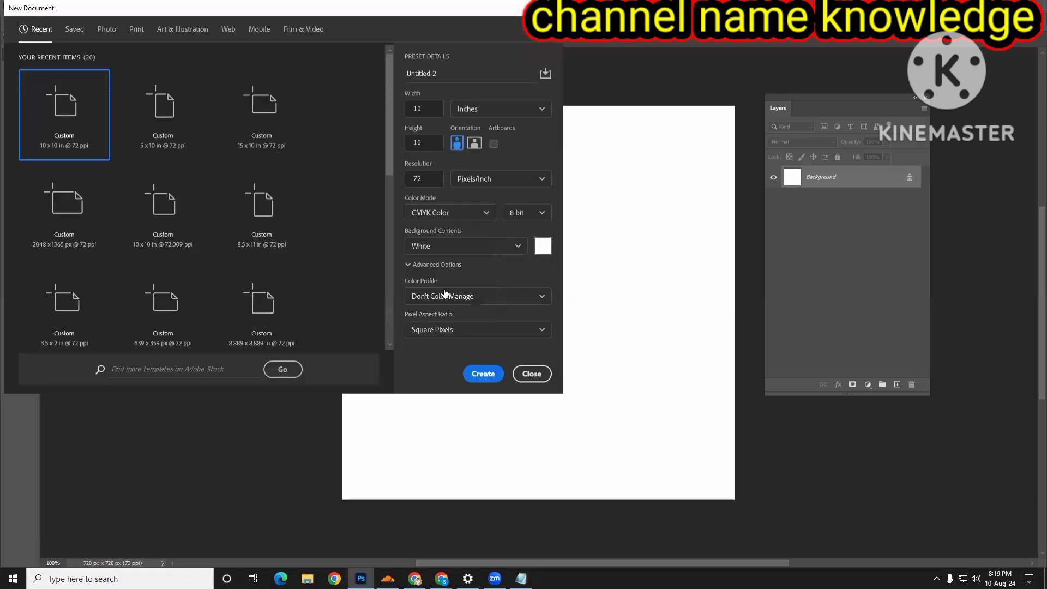
pyautogui.doubleClick(412, 179)
pyautogui.write('300')
pyautogui.doubleClick(411, 112)
pyautogui.write('18')
pyautogui.doubleClick(413, 145)
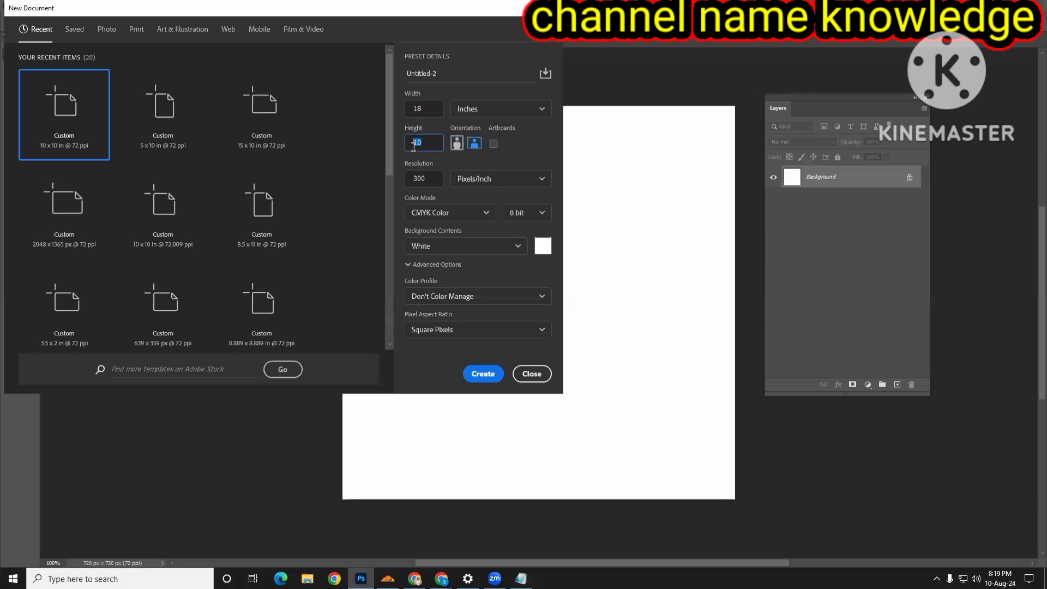
pyautogui.write('11')
pyautogui.click(497, 373)
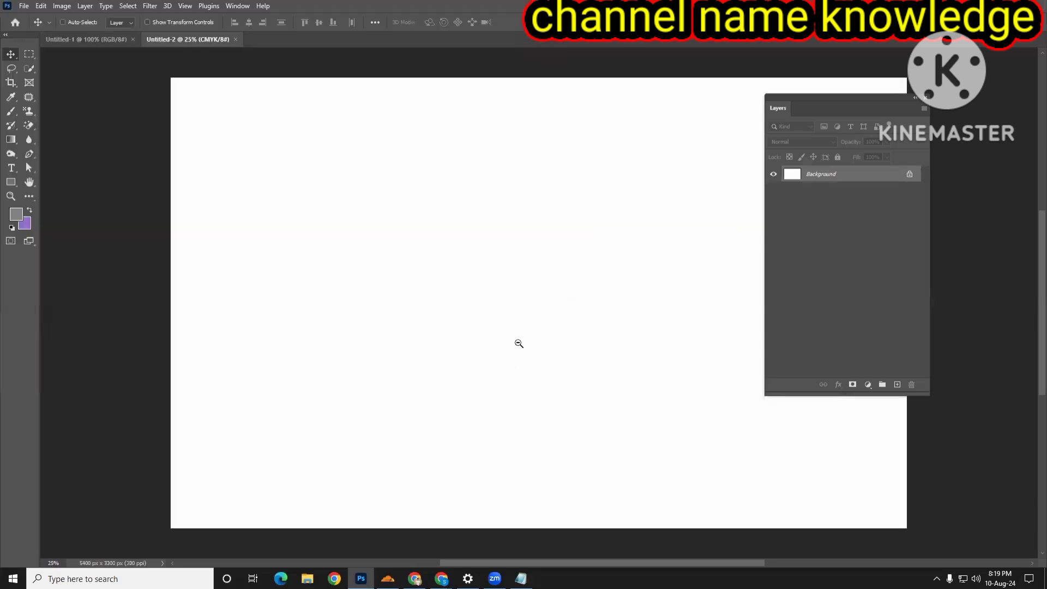
pyautogui.keyDown('alt'); pyautogui.click(519, 344); pyautogui.keyUp('alt')
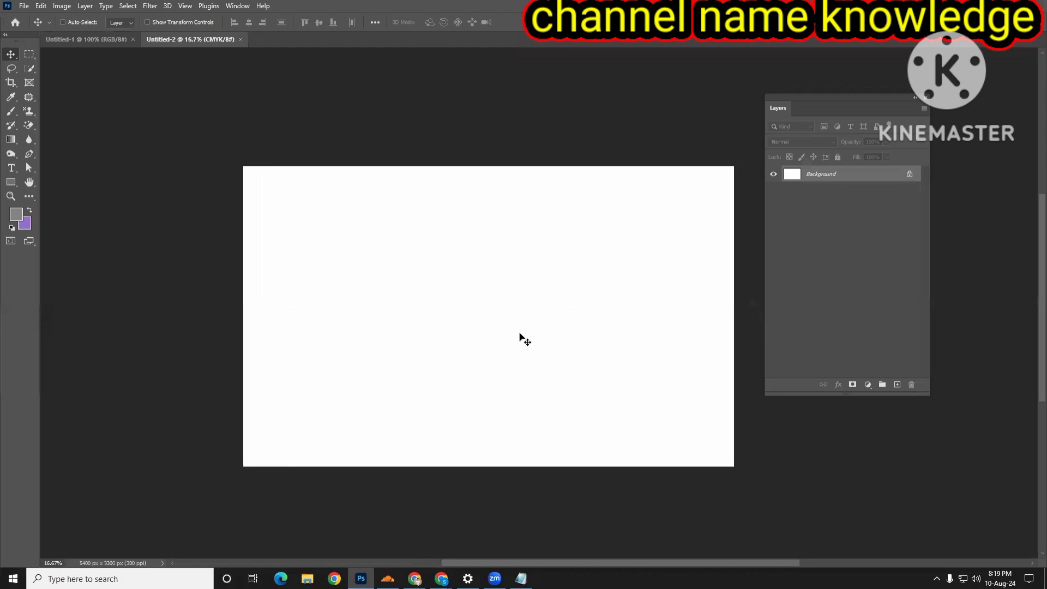
pyautogui.hscroll(2, 520, 334)
pyautogui.scroll(-4, 519, 333)
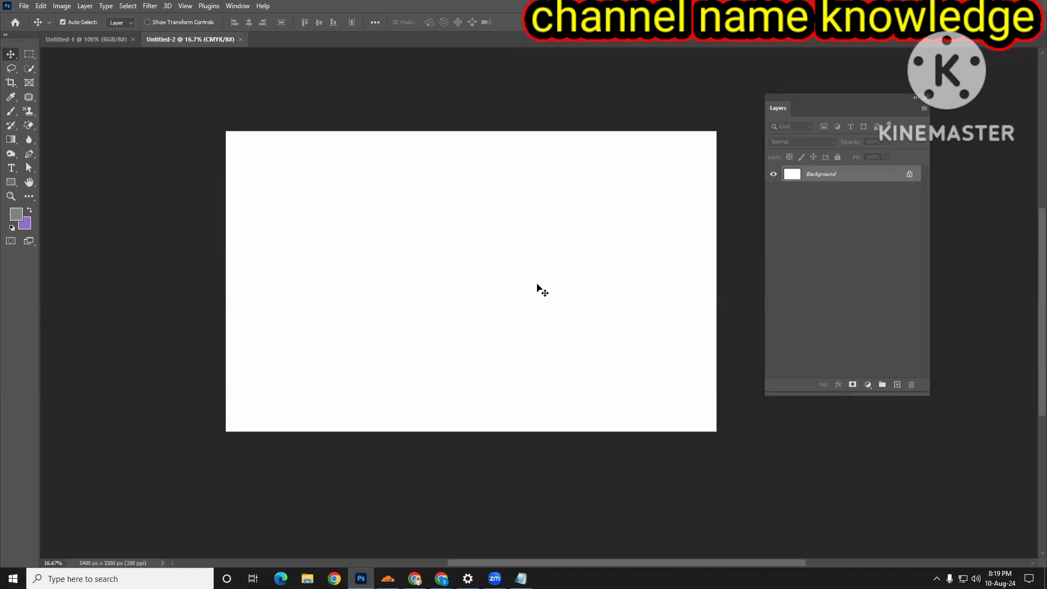
# - Switch to Notepad and insert two blank lines between the "18 width" and "11 Height" lines
pyautogui.click(521, 578)
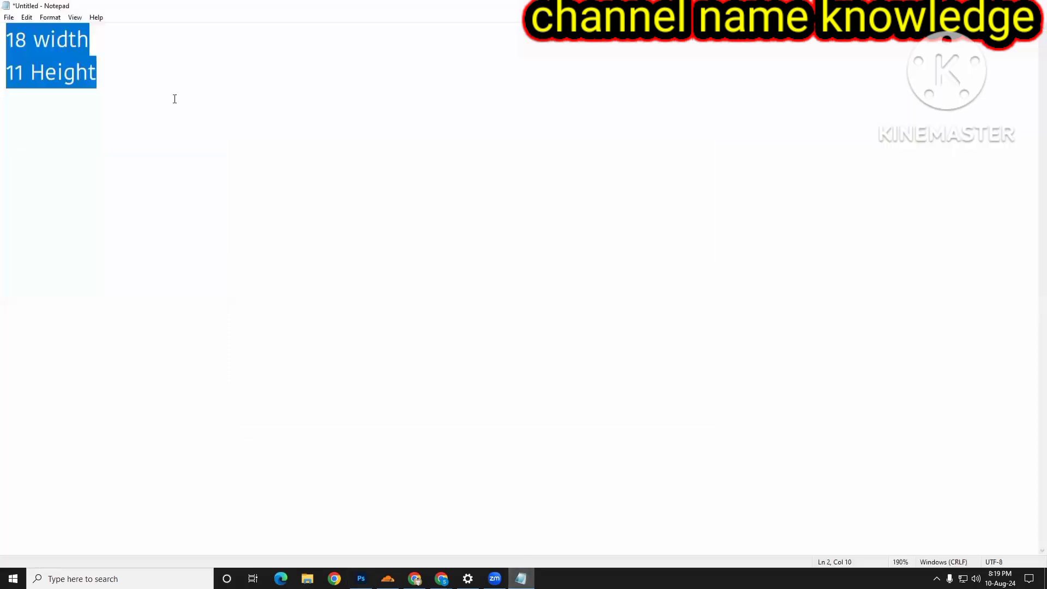
pyautogui.click(161, 78)
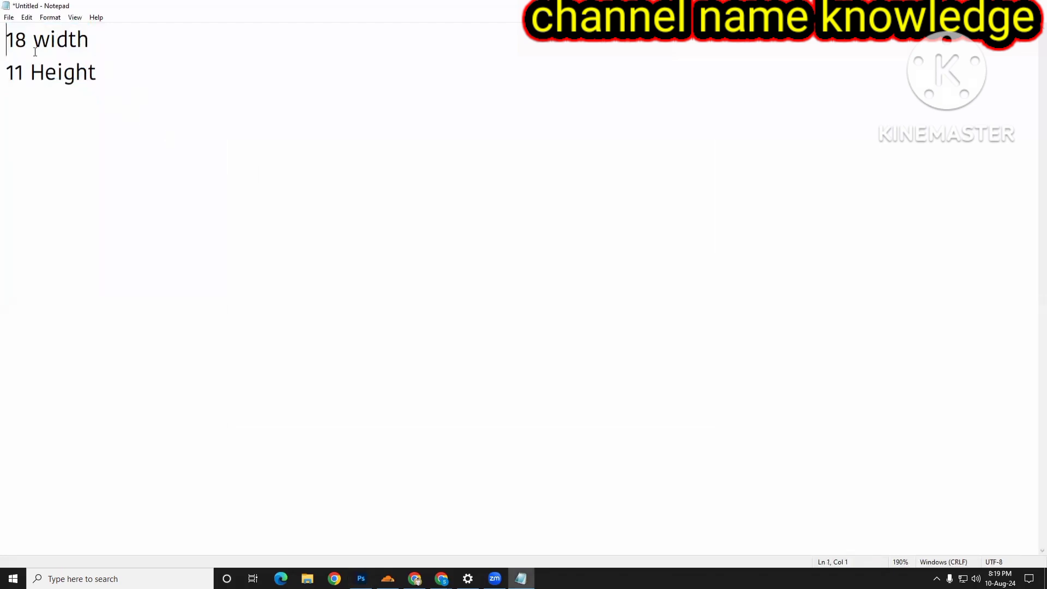
pyautogui.moveTo(6, 37); pyautogui.dragTo(120, 94)
pyautogui.click(121, 83)
pyautogui.moveTo(93, 47); pyautogui.dragTo(6, 43)
pyautogui.click(118, 98)
pyautogui.click(101, 40)
pyautogui.press('Return')
pyautogui.press('Return')
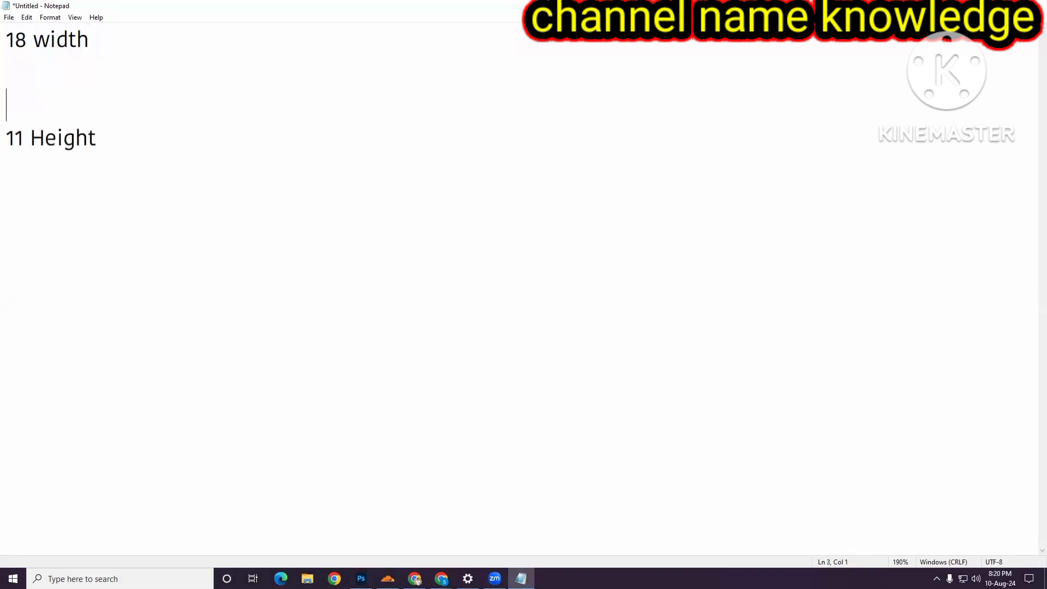
pyautogui.click(18, 63)
pyautogui.write('9*9')
pyautogui.moveTo(61, 75); pyautogui.dragTo(5, 77)
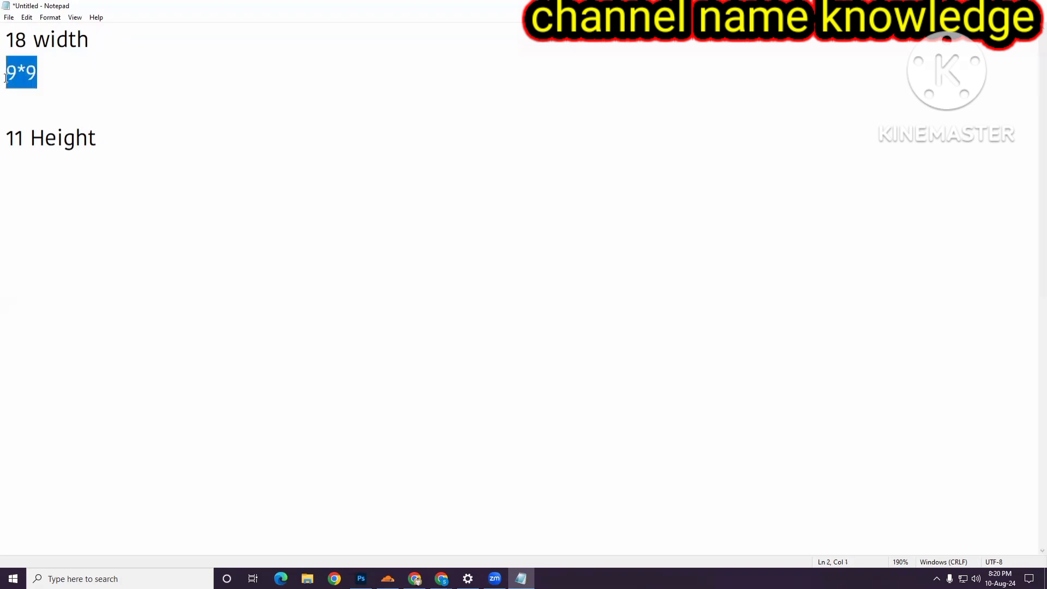
pyautogui.press('BackSpace')
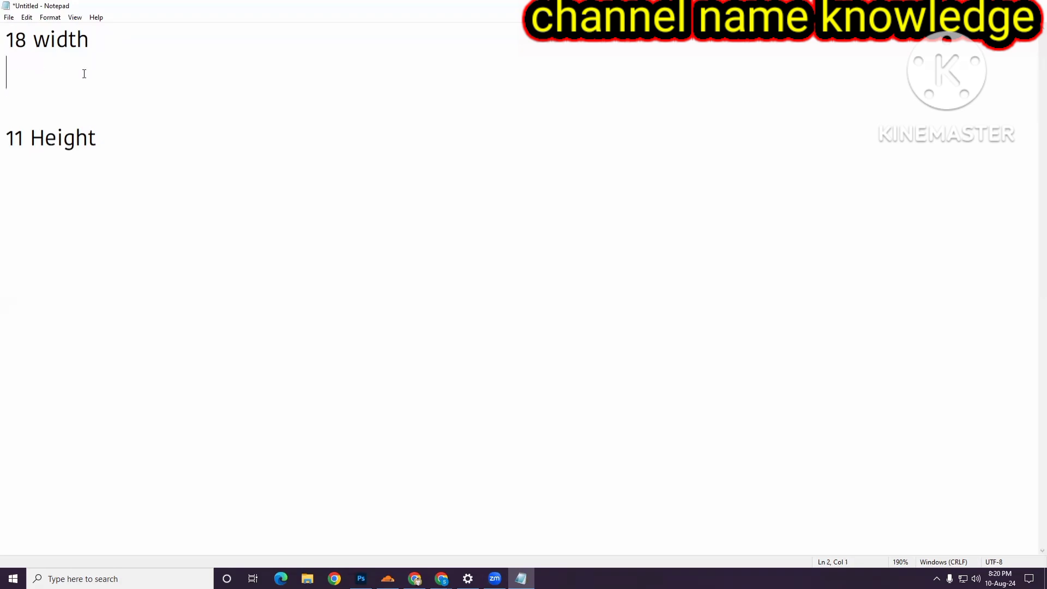
# - Write the lines "font 8.5" and "Back 8.5" below the width line
pyautogui.write('font 8.5')
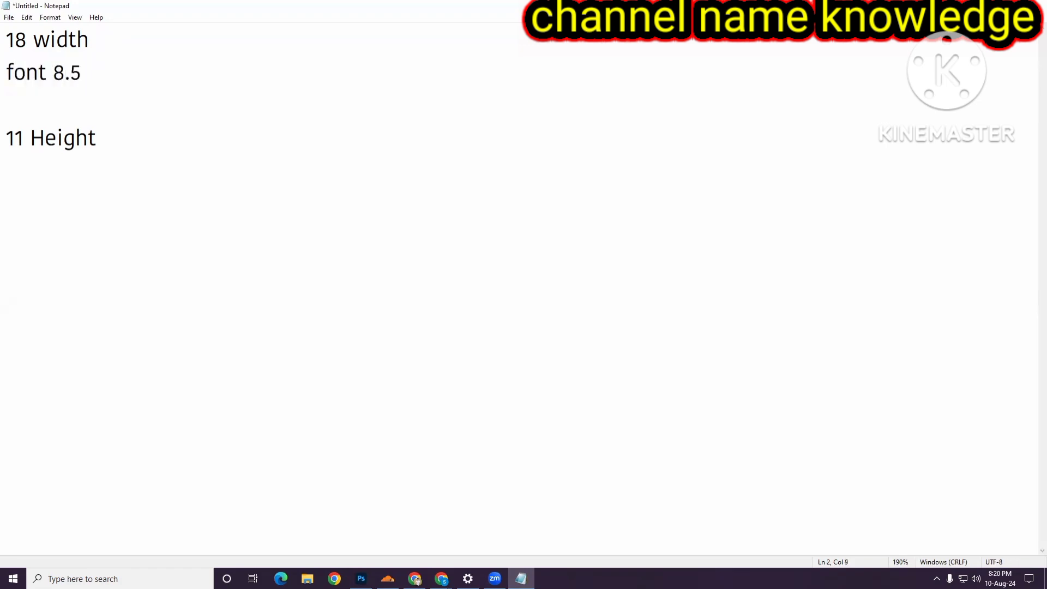
pyautogui.press('Return')
pyautogui.write('Back')
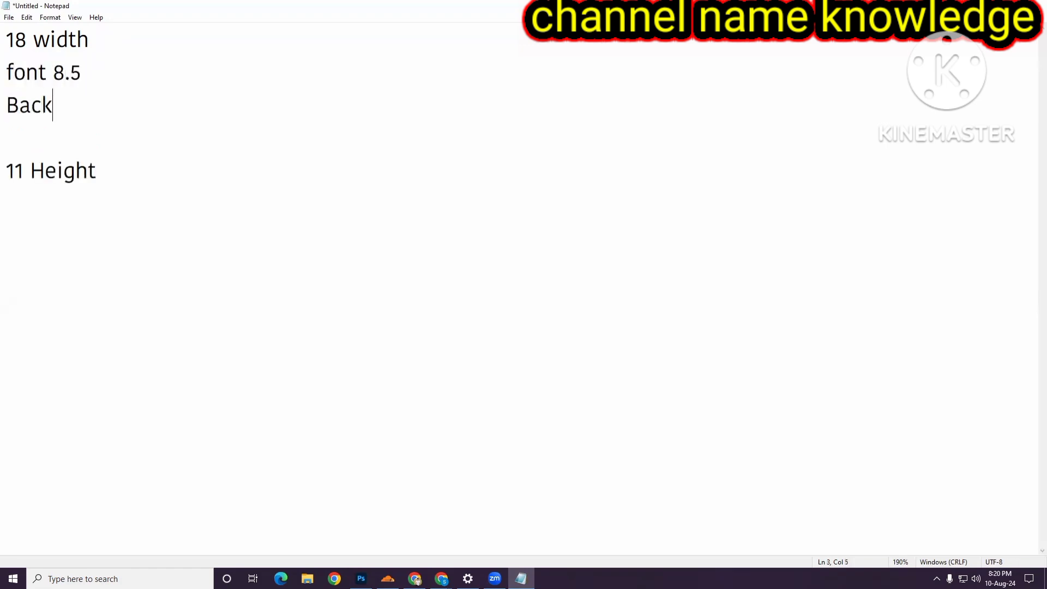
pyautogui.write(' 8.5')
# - Add a "spine 1" line just above the height line
pyautogui.moveTo(9, 72); pyautogui.dragTo(147, 130)
pyautogui.click(148, 129)
pyautogui.write('spine 1')
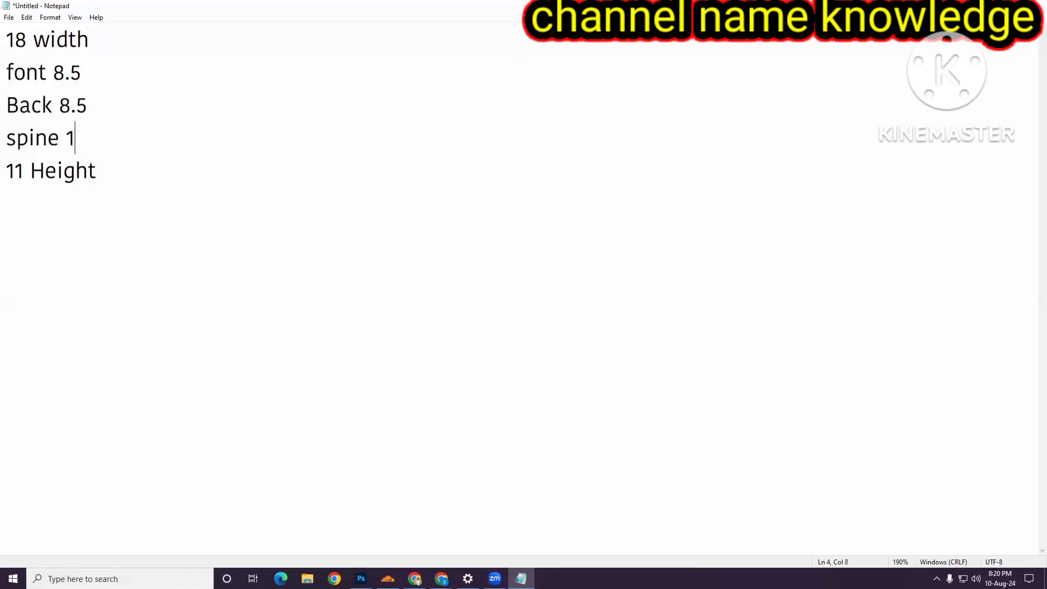
# - Return to Photoshop and select the Rectangle tool
pyautogui.moveTo(6, 71); pyautogui.dragTo(147, 133)
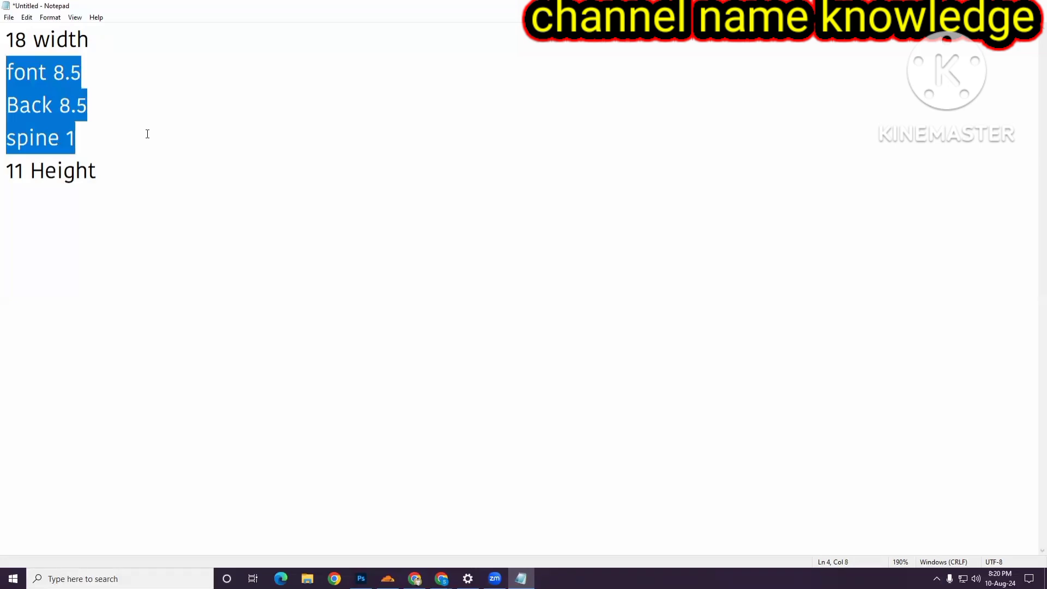
pyautogui.click(122, 109)
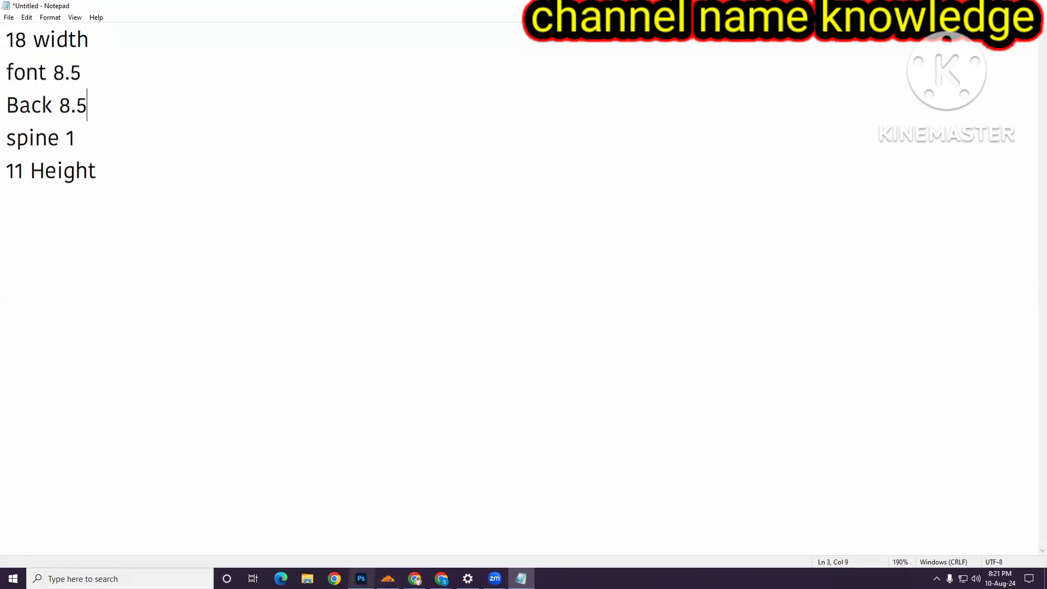
pyautogui.click(361, 579)
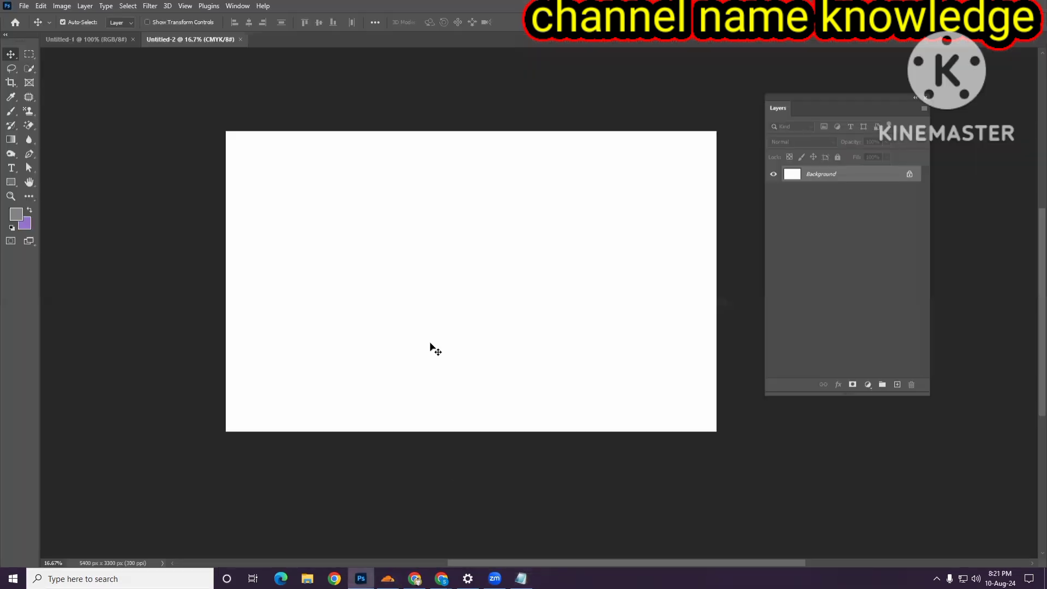
pyautogui.scroll(-1, 436, 329)
pyautogui.hscroll(1, 437, 330)
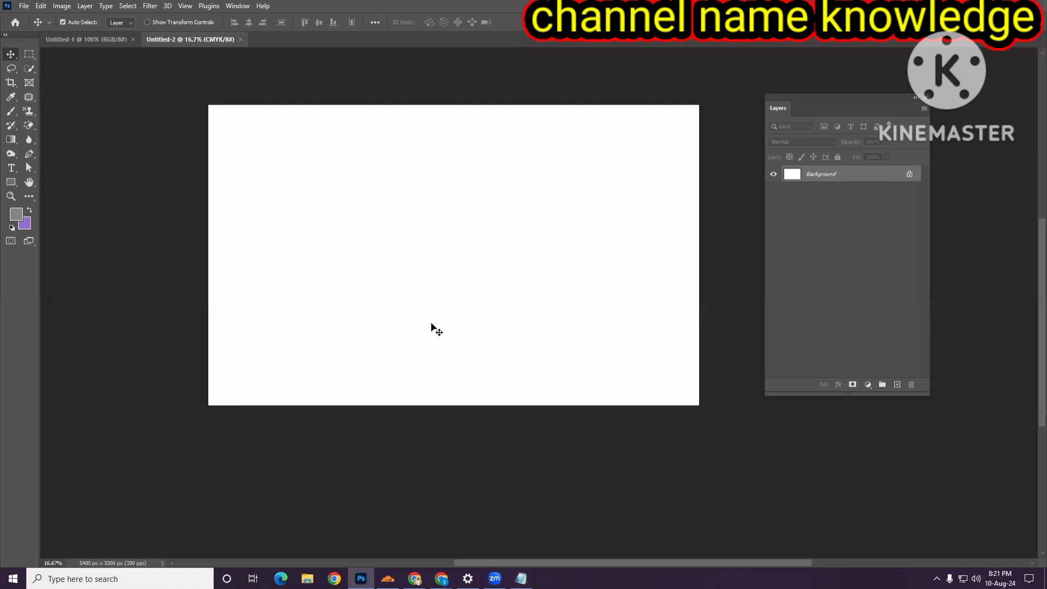
pyautogui.rightClick(12, 183)
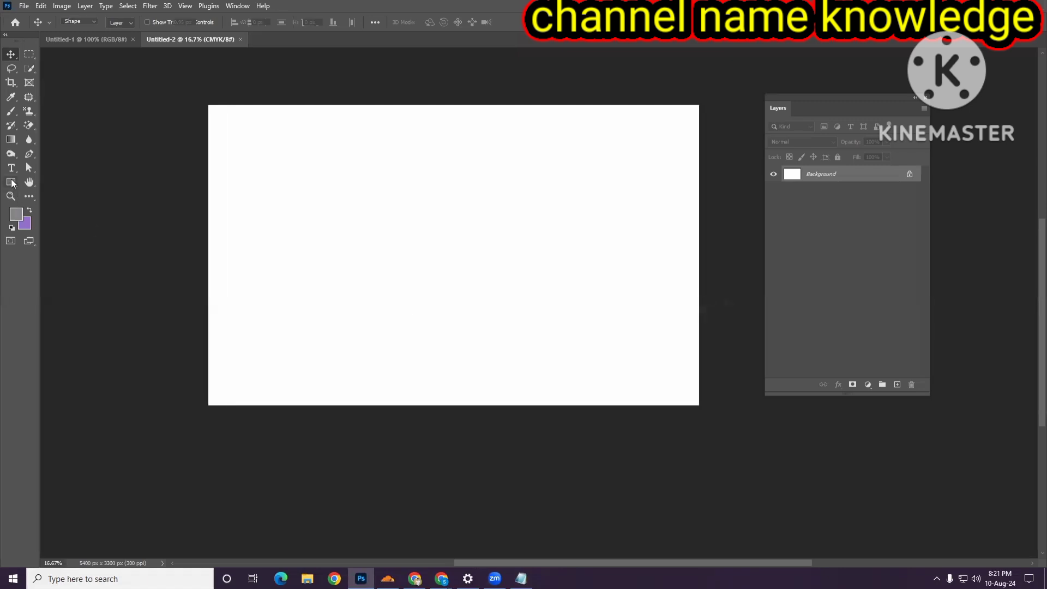
pyautogui.click(45, 184)
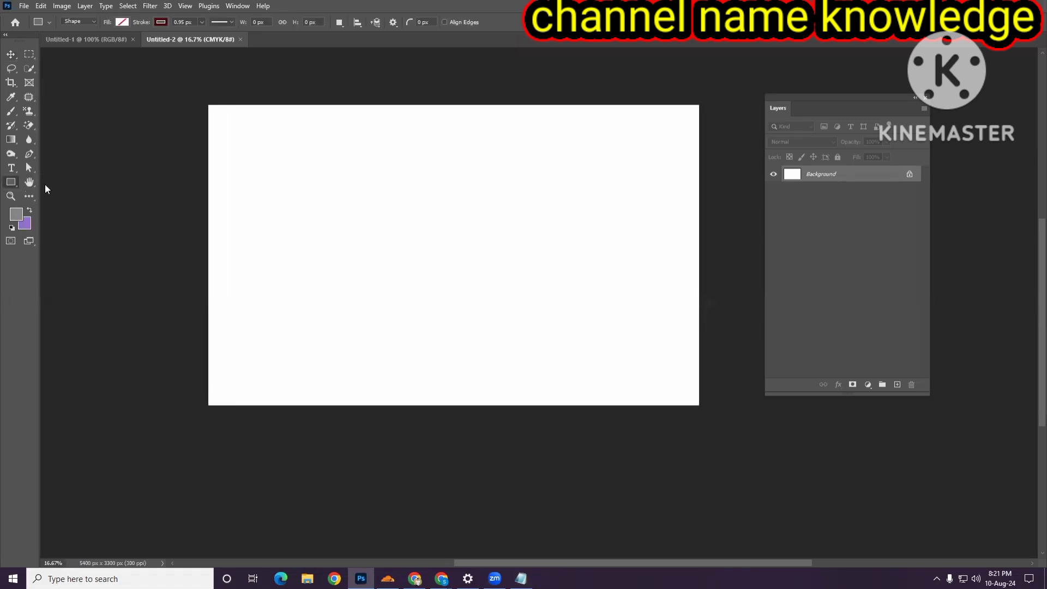
# - Set the shape stroke to none and the fill to a grey swatch from recently used colors
pyautogui.click(160, 22)
pyautogui.click(96, 45)
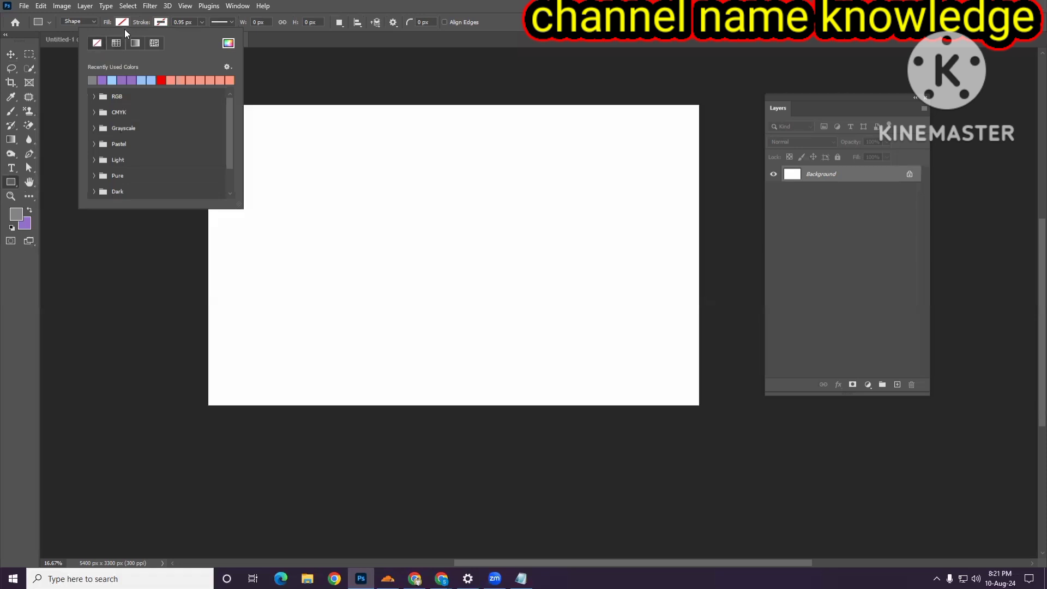
pyautogui.click(126, 24)
pyautogui.click(126, 22)
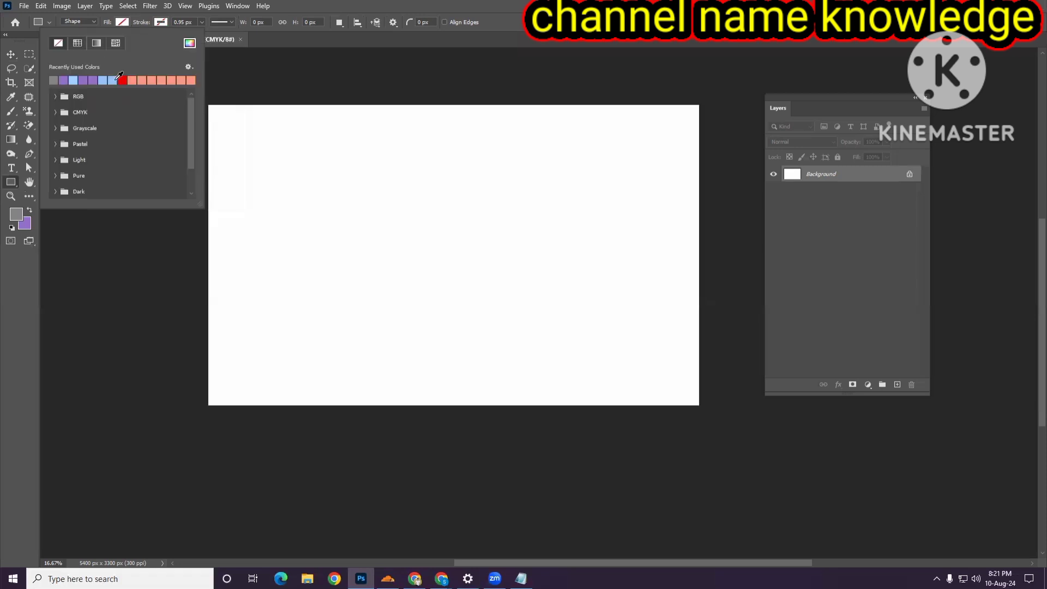
pyautogui.click(54, 80)
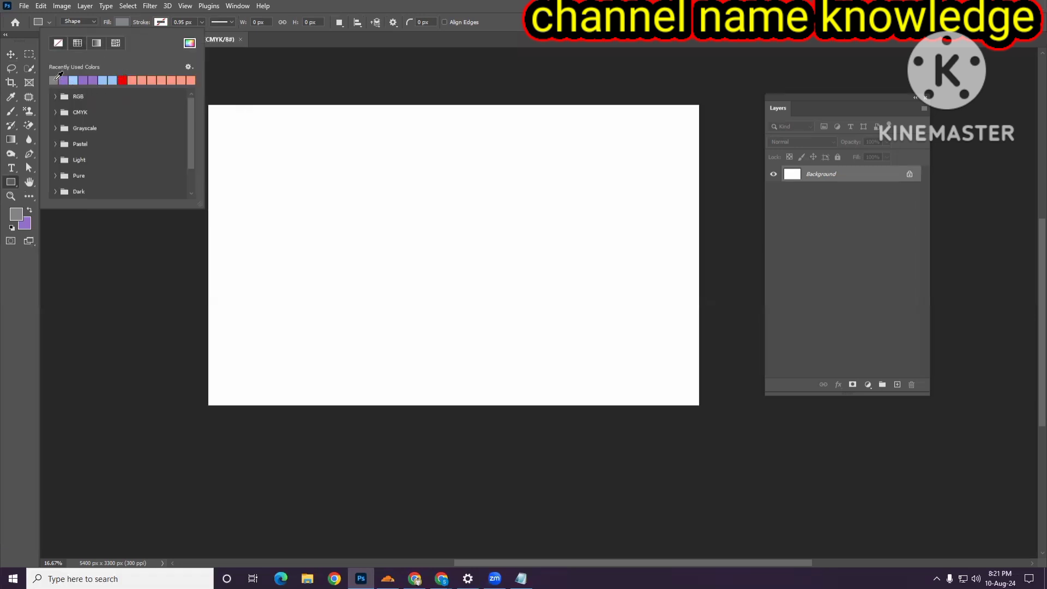
pyautogui.click(7, 185)
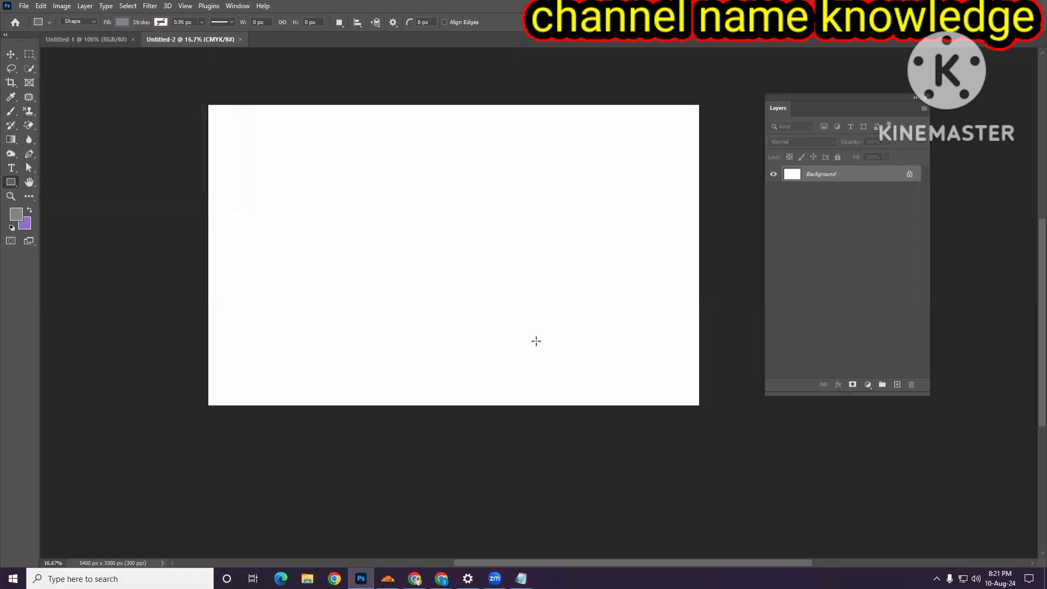
# - Create a rectangle 8.5 in wide and 11 in high on the canvas
pyautogui.click(386, 230)
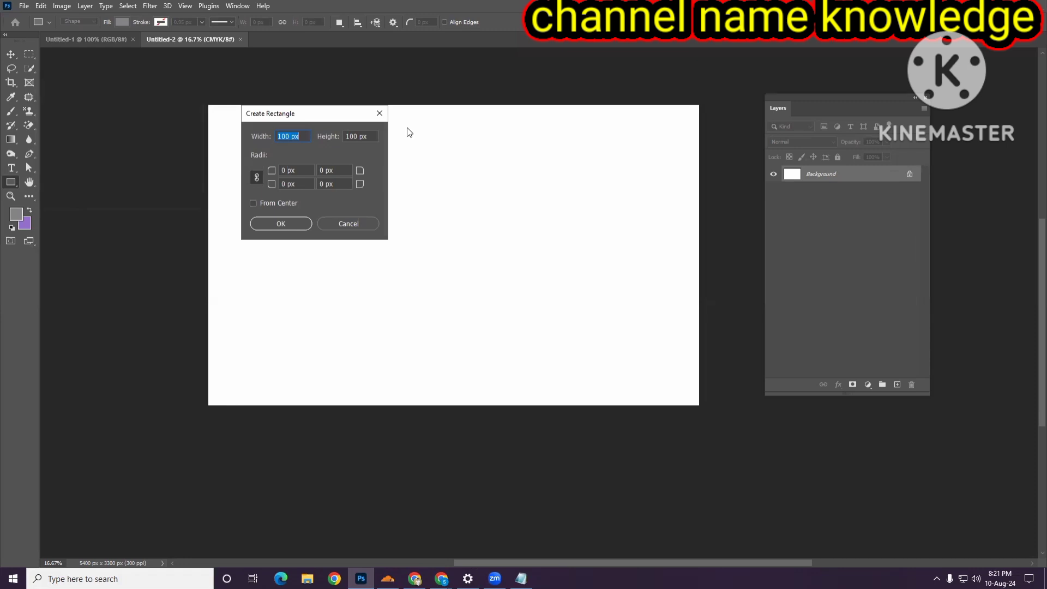
pyautogui.write('8.5 in')
pyautogui.moveTo(345, 136); pyautogui.dragTo(379, 136)
pyautogui.write('11')
pyautogui.click(280, 223)
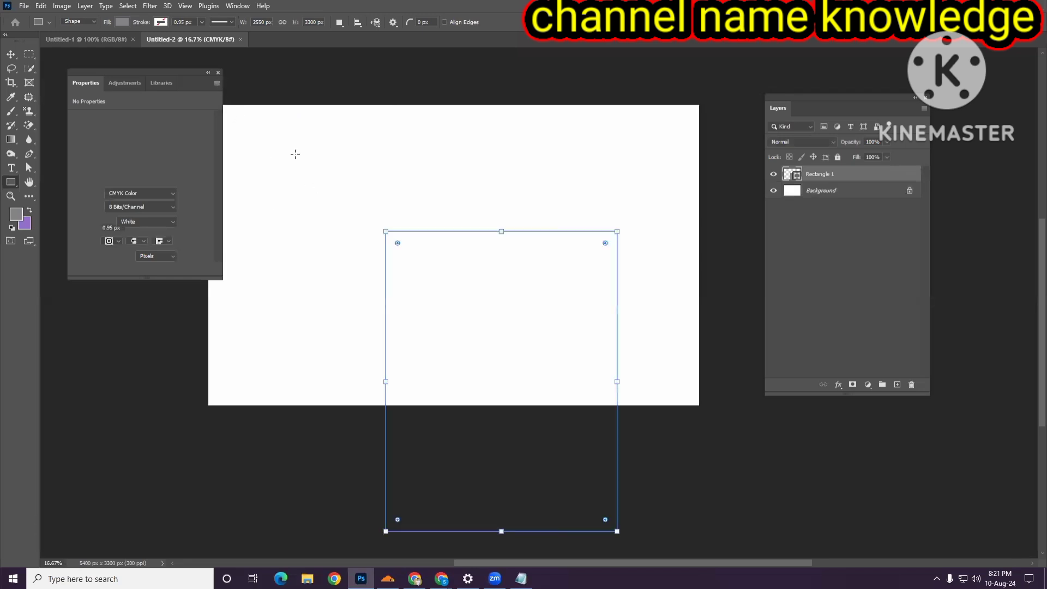
# - Move the rectangle so it fills the right half of the canvas, flush with the right edge
pyautogui.click(218, 72)
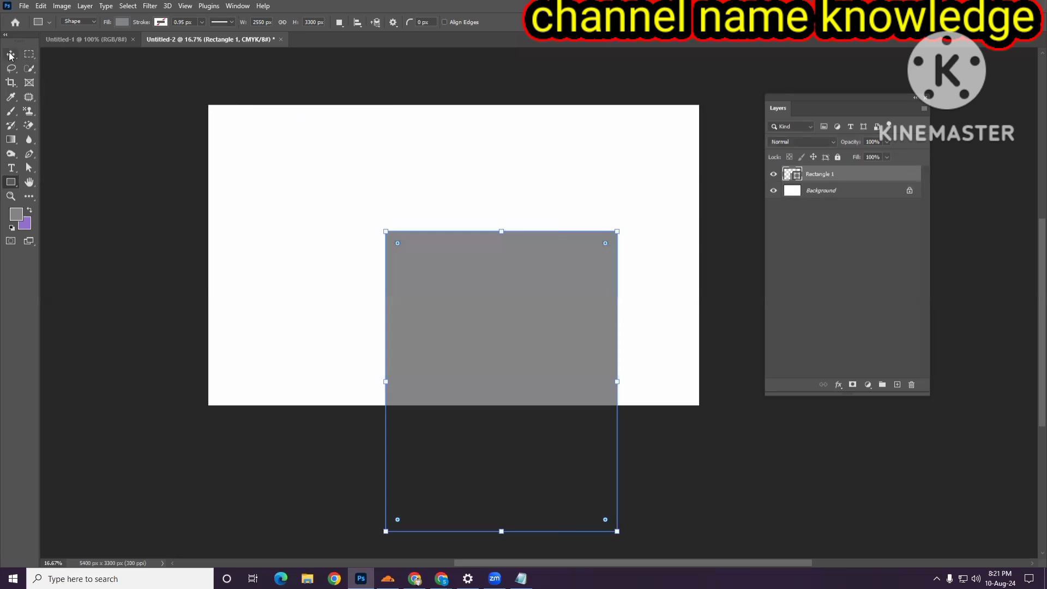
pyautogui.click(10, 54)
pyautogui.moveTo(493, 293); pyautogui.dragTo(588, 190)
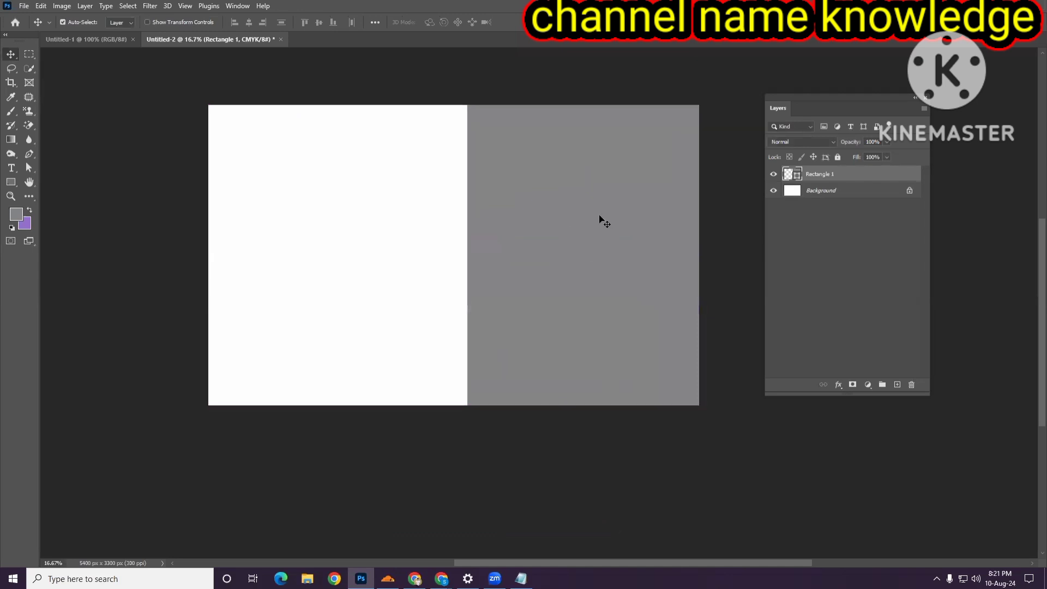
# - Duplicate the rectangle and place the copy at the canvas's left edge, leaving a white spine gap between them
pyautogui.moveTo(603, 231); pyautogui.dragTo(347, 234)
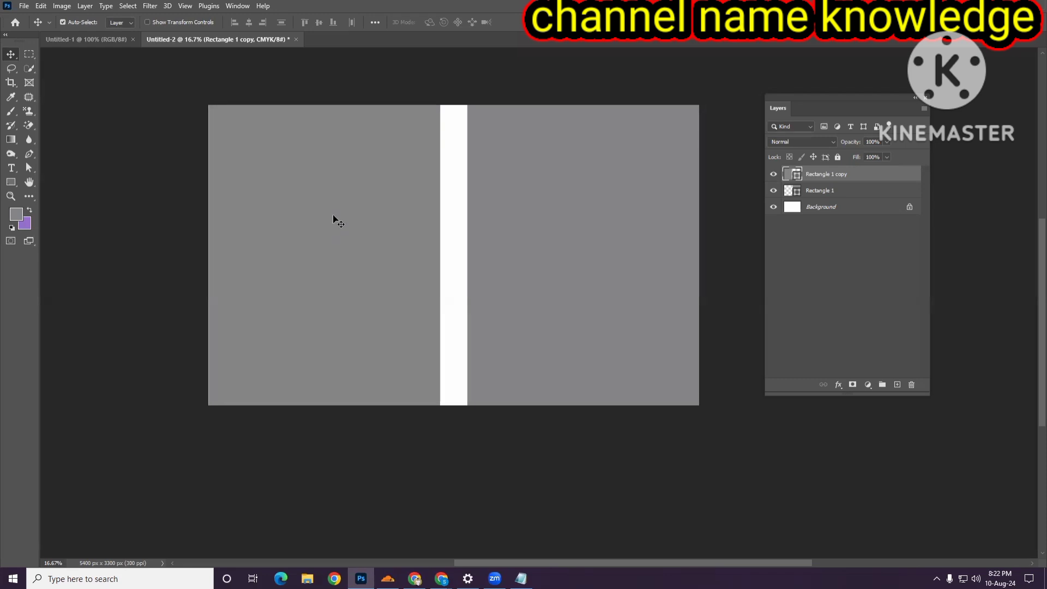
pyautogui.press('Left')
pyautogui.press('Right')
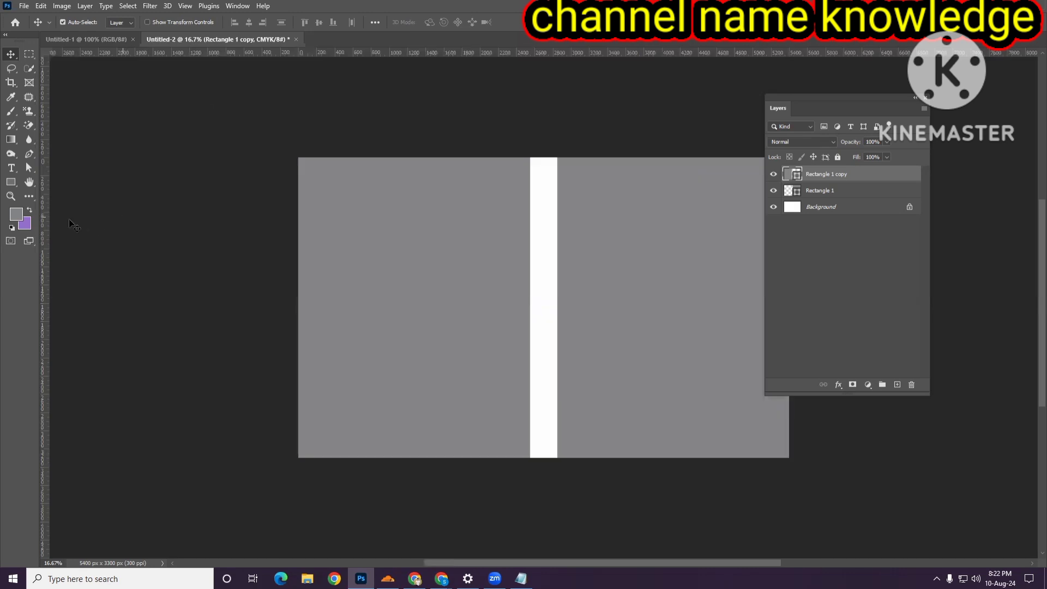
# - Drag vertical guides to the canvas's left edge and to both sides of the spine gap
pyautogui.moveTo(109, 179); pyautogui.dragTo(298, 180)
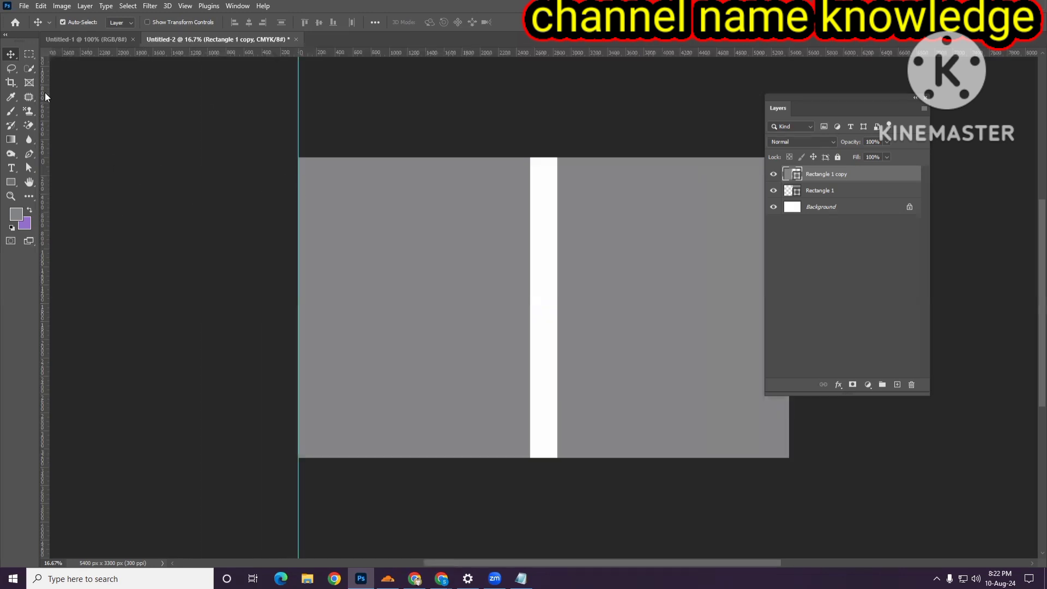
pyautogui.moveTo(45, 93); pyautogui.dragTo(530, 153)
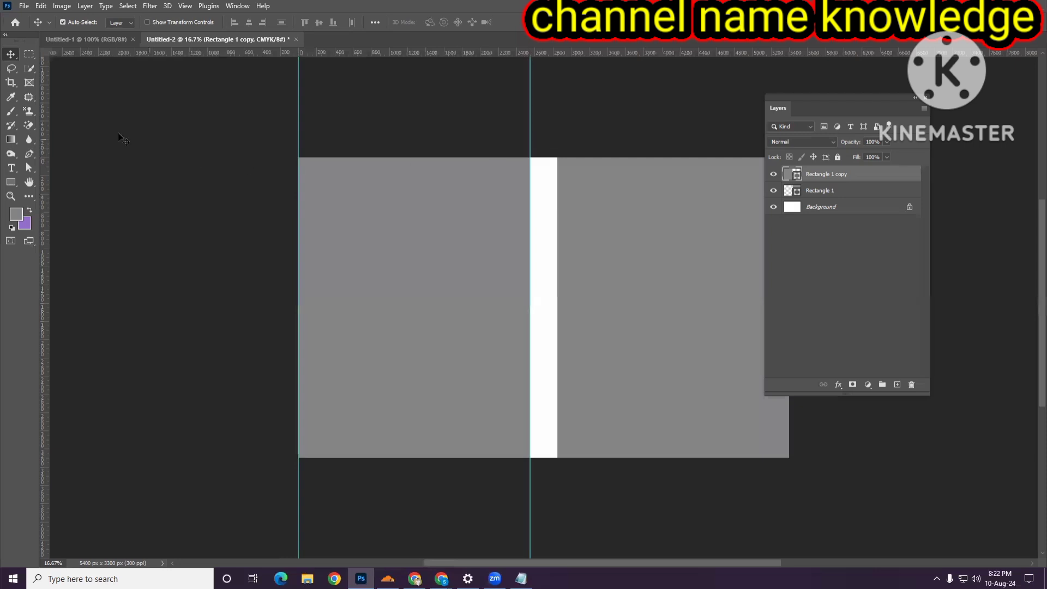
pyautogui.moveTo(43, 80); pyautogui.dragTo(556, 145)
# - Add a vertical guide at the canvas's right edge and horizontal guides along its top and bottom edges
pyautogui.hscroll(2, 566, 267)
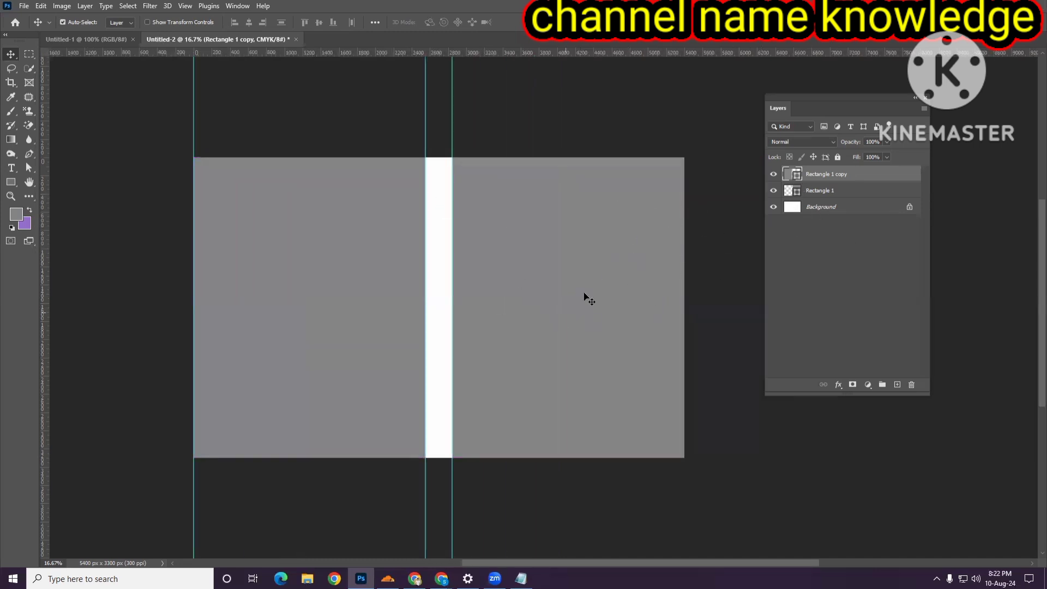
pyautogui.click(816, 208)
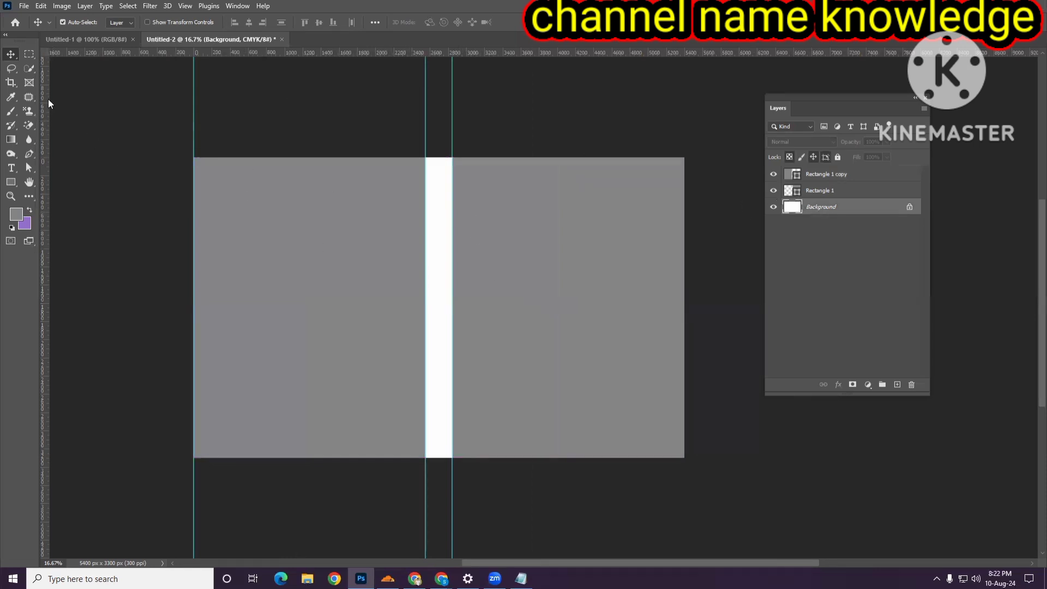
pyautogui.moveTo(48, 99); pyautogui.dragTo(684, 143)
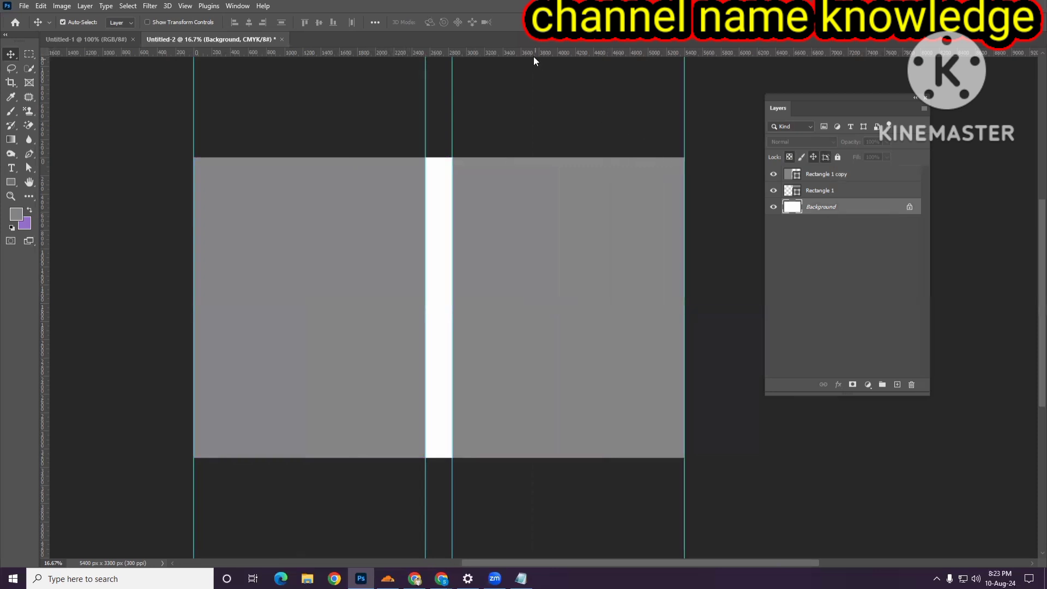
pyautogui.moveTo(534, 54); pyautogui.dragTo(555, 458)
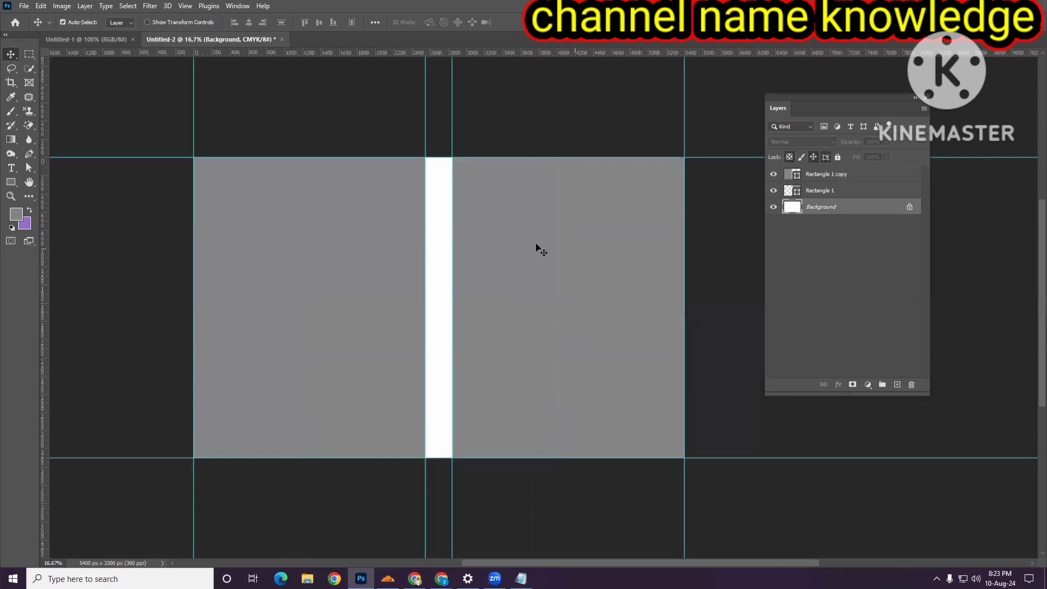
pyautogui.scroll(-1, 550, 254)
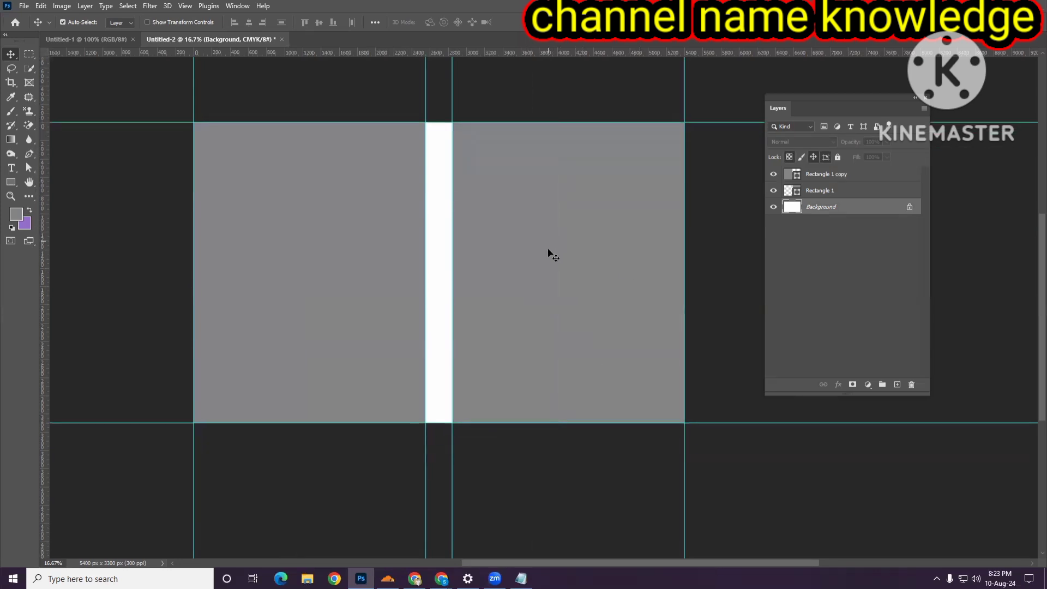
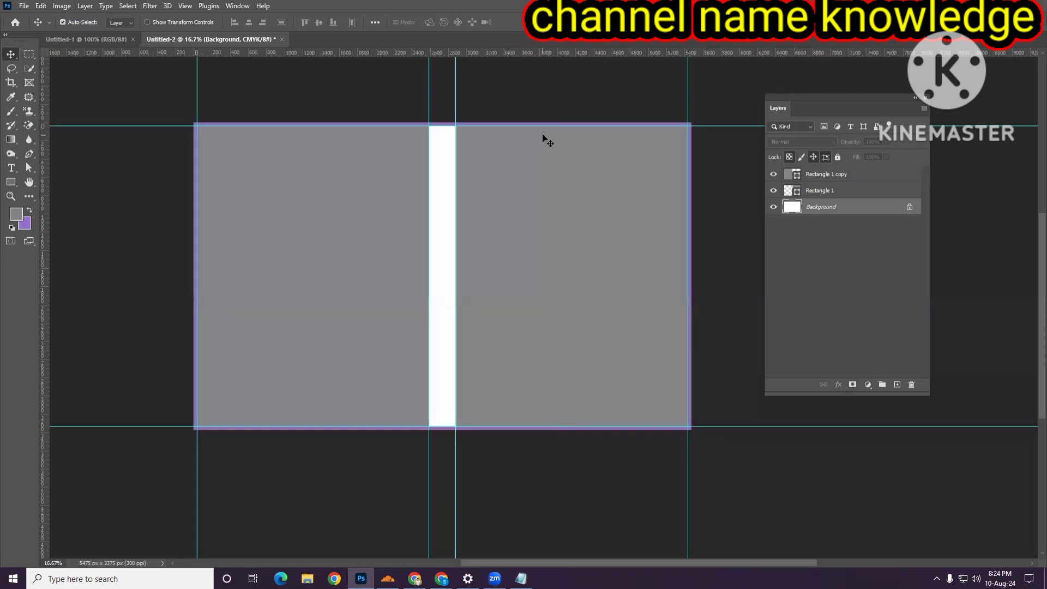
# - Undo the last canvas change and delete both grey rectangle layers, keeping the guides
pyautogui.press('ctrl')
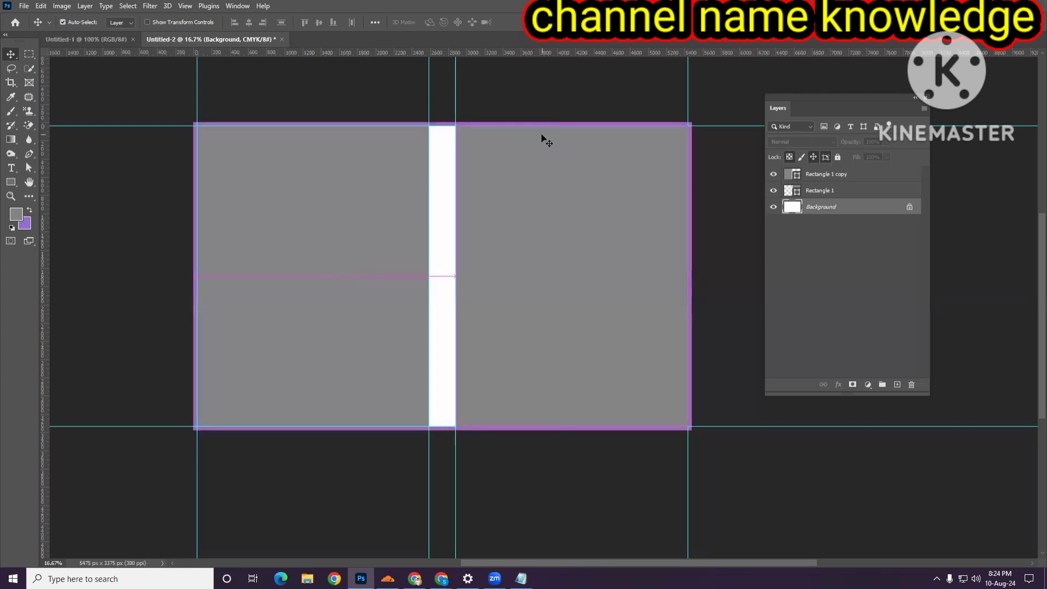
pyautogui.hotkey('ctrl', 'z')
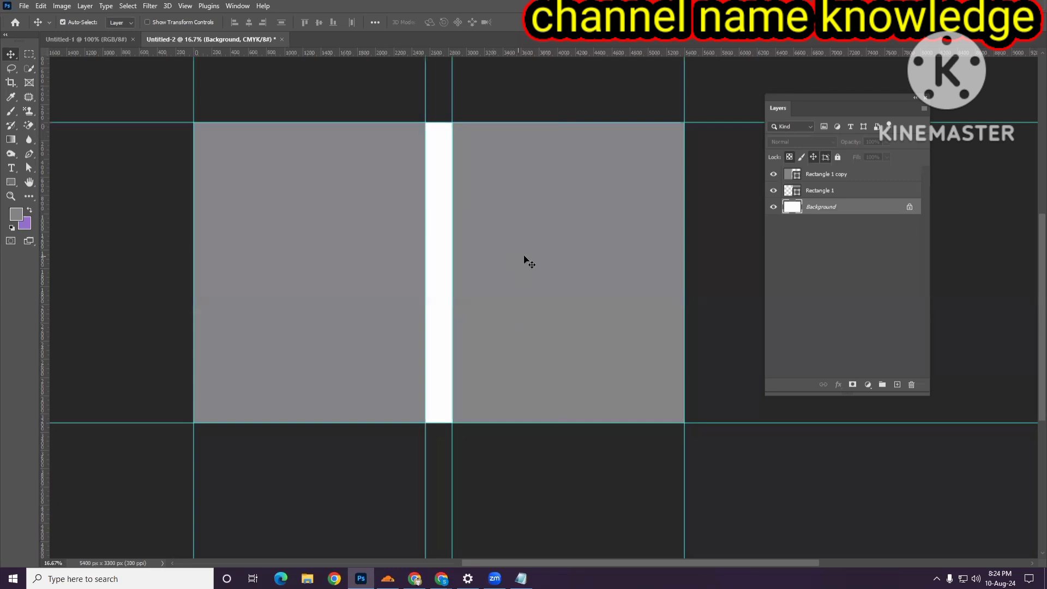
pyautogui.click(589, 271)
pyautogui.press('Delete')
pyautogui.click(327, 277)
pyautogui.press('Delete')
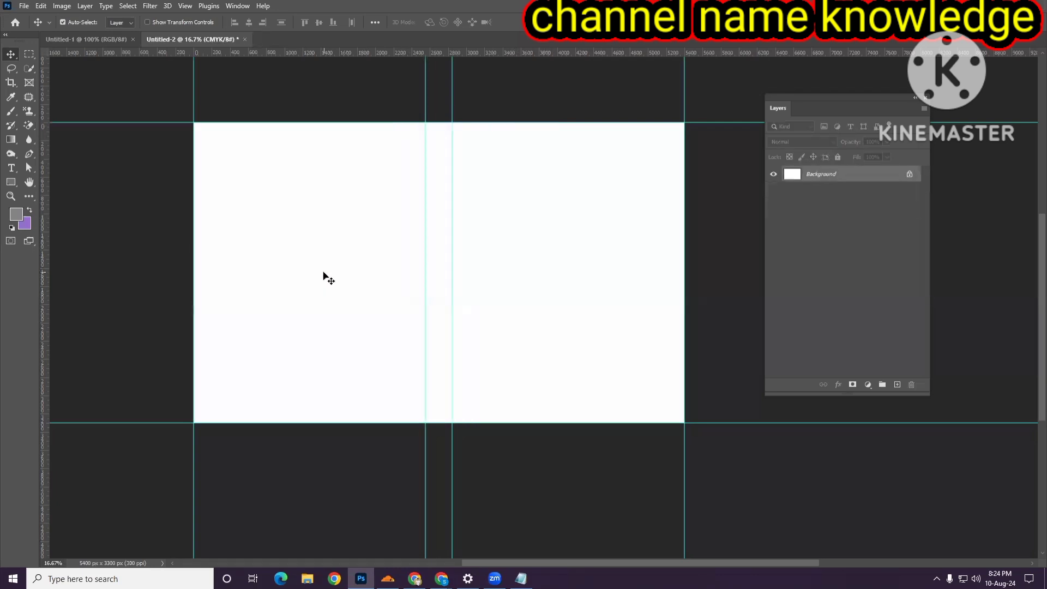
# - Switch to the Chrome window showing the book cover design image search
pyautogui.hscroll(1, 580, 331)
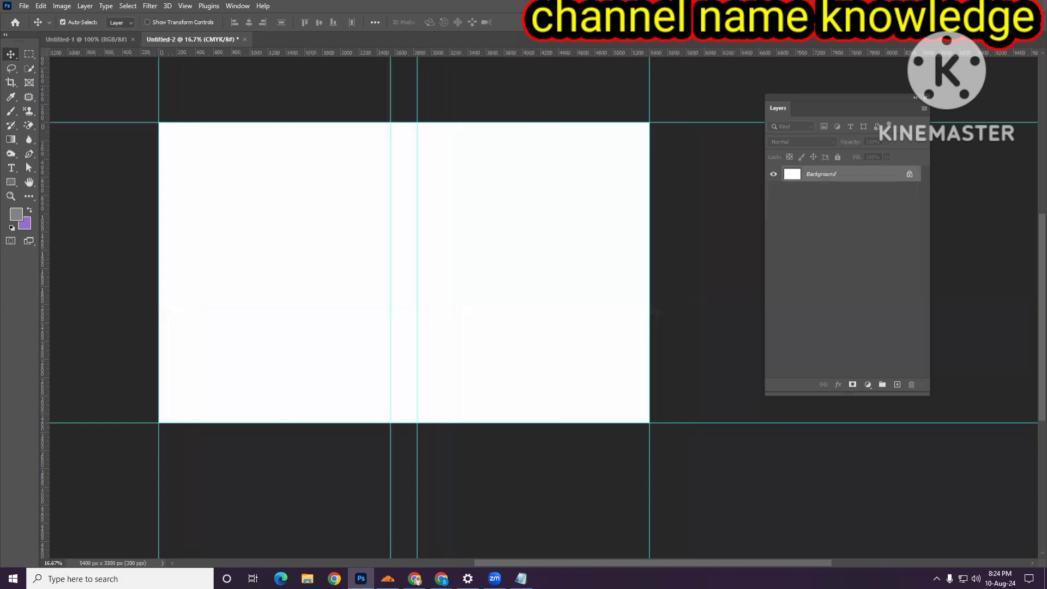
pyautogui.hotkey('alt', 'Tab')
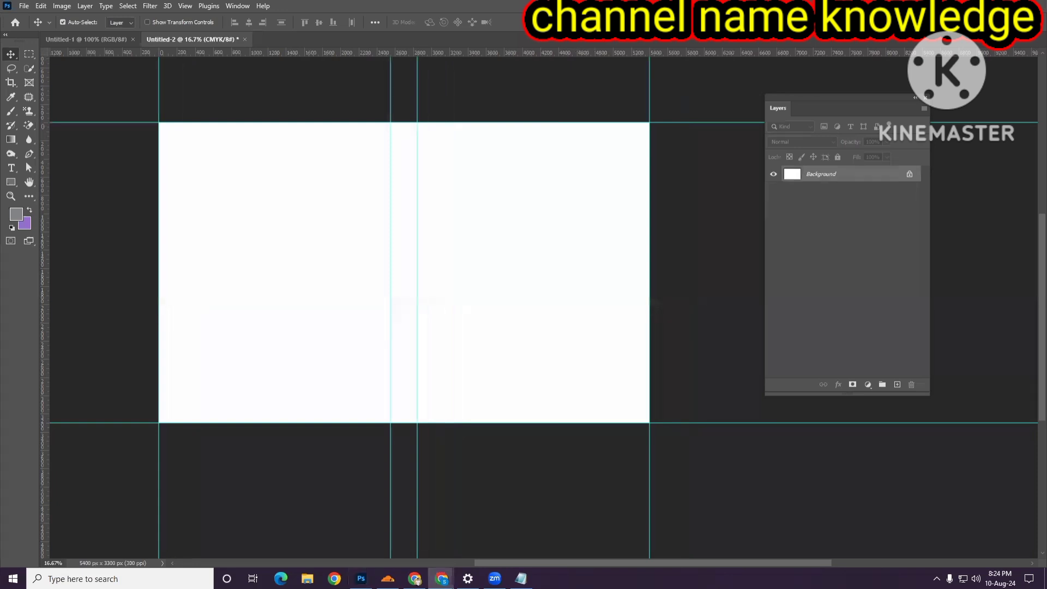
pyautogui.hotkey('alt', 'Tab')
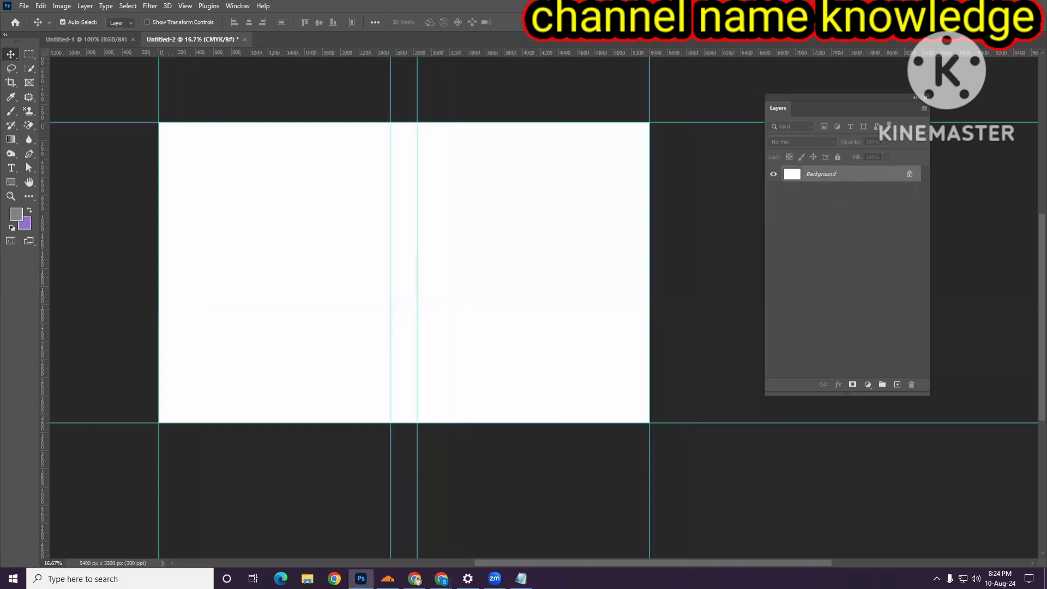
pyautogui.hotkey('alt', 'Tab')
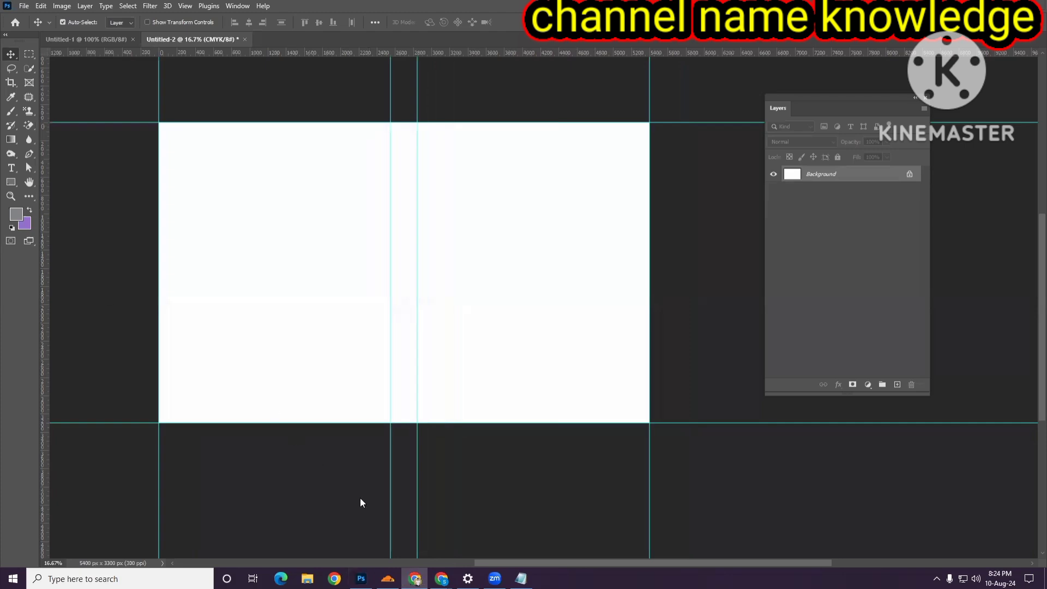
pyautogui.moveTo(442, 579)
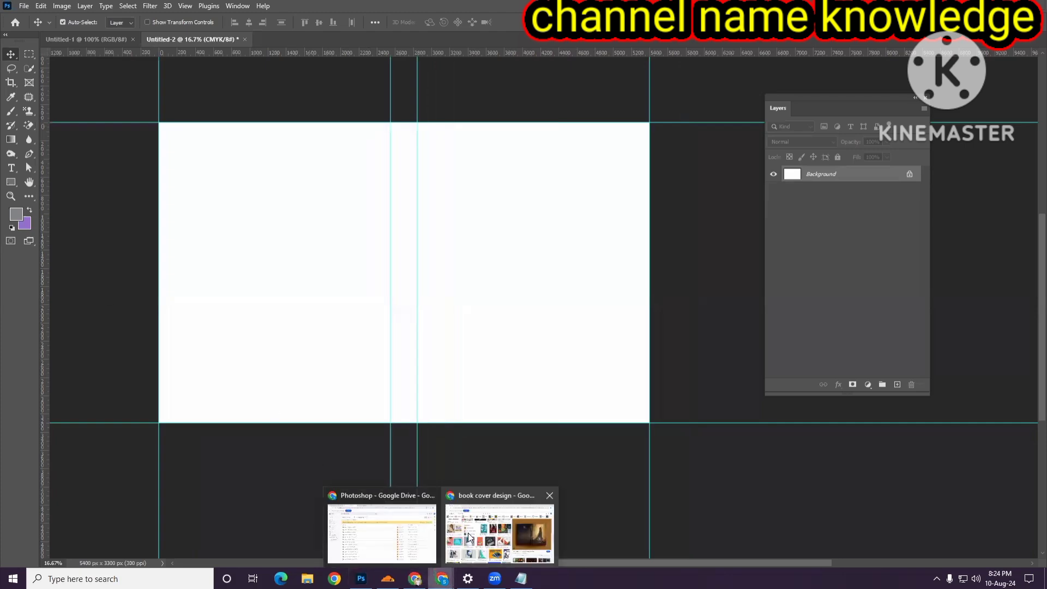
pyautogui.click(469, 538)
# - Search Google Images for wise owl
pyautogui.scroll(1, 463, 355)
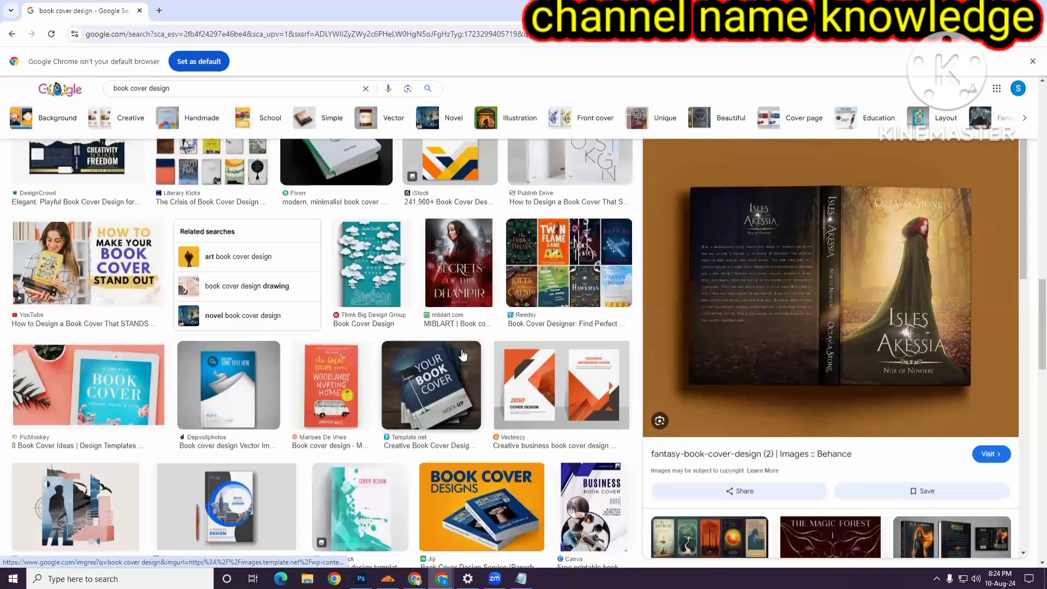
pyautogui.scroll(6, 463, 355)
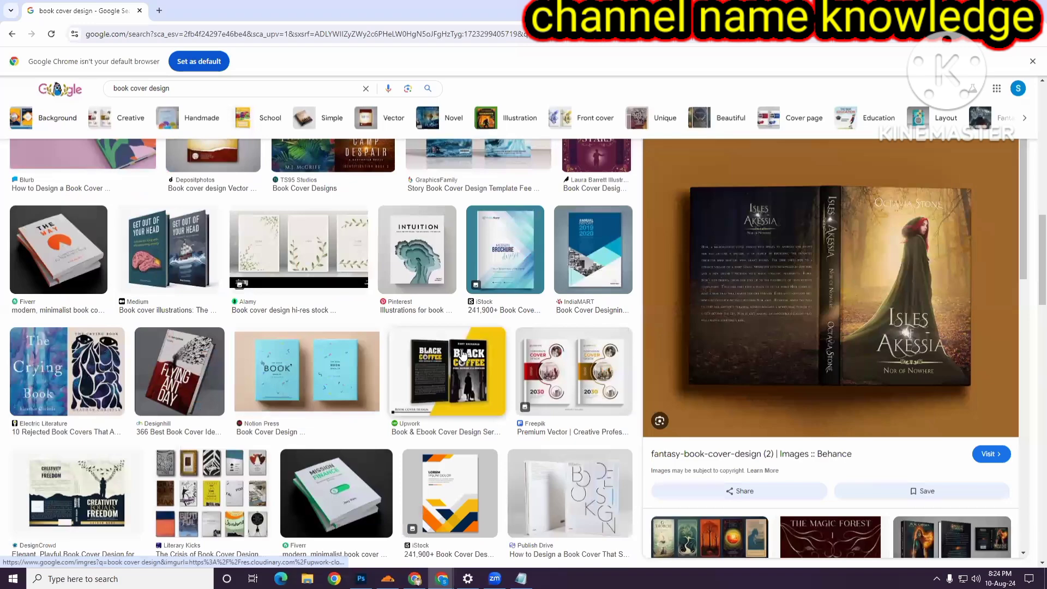
pyautogui.scroll(5, 462, 355)
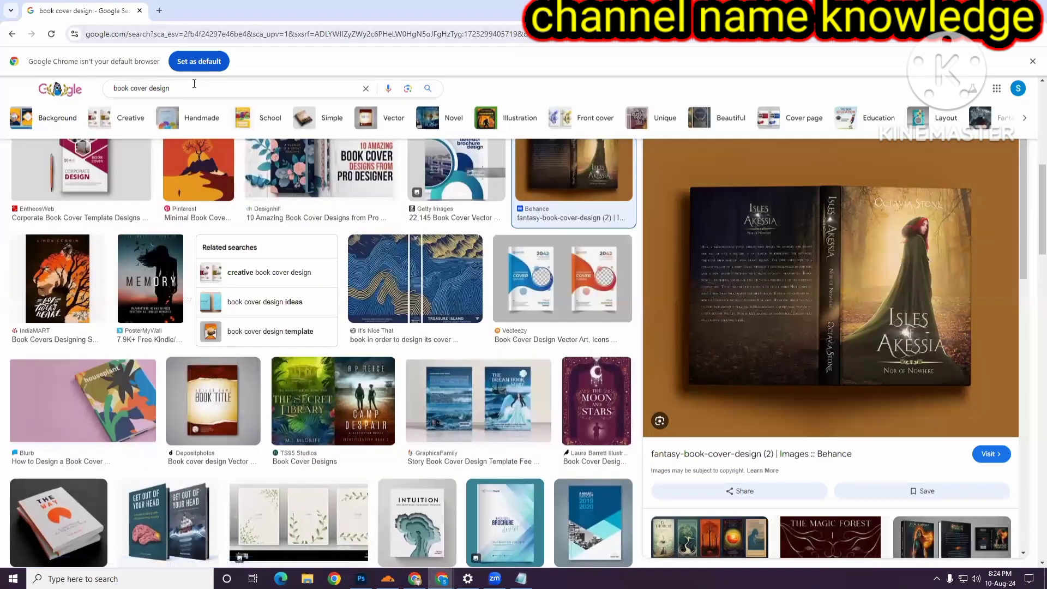
pyautogui.tripleClick(180, 85)
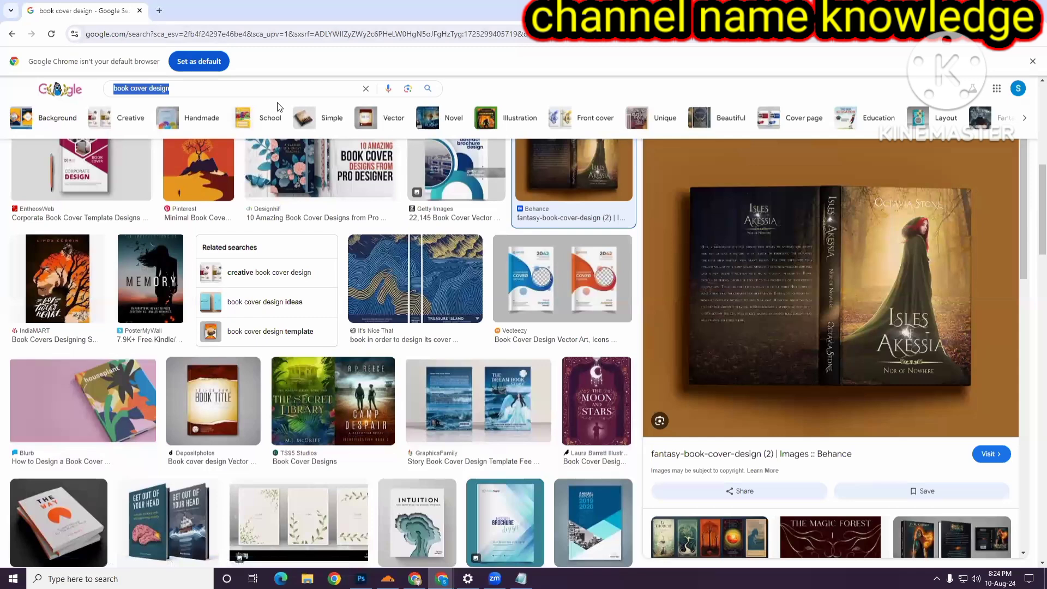
pyautogui.write('wise')
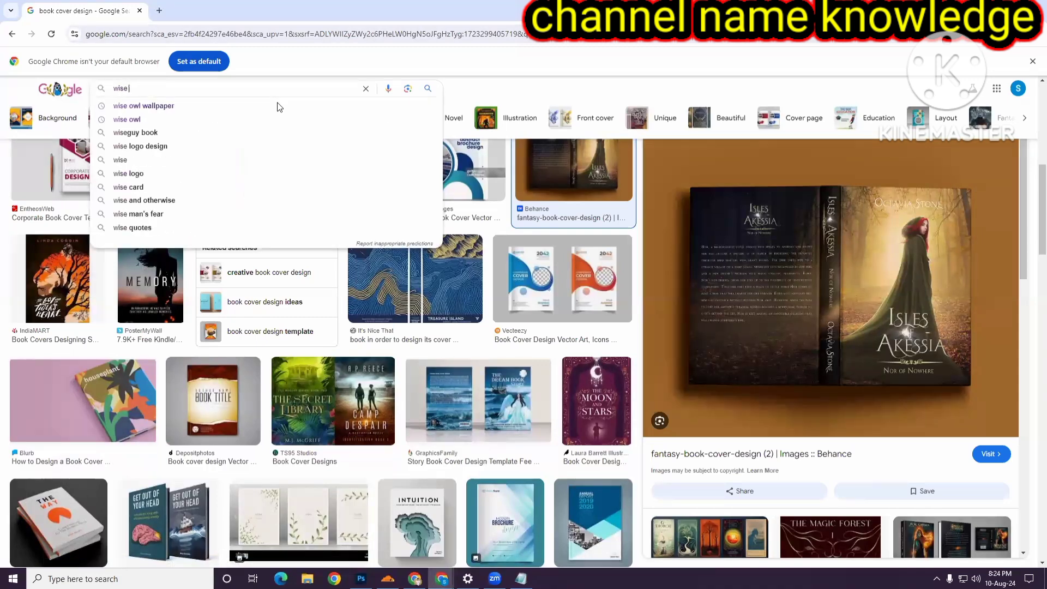
pyautogui.write(' owl')
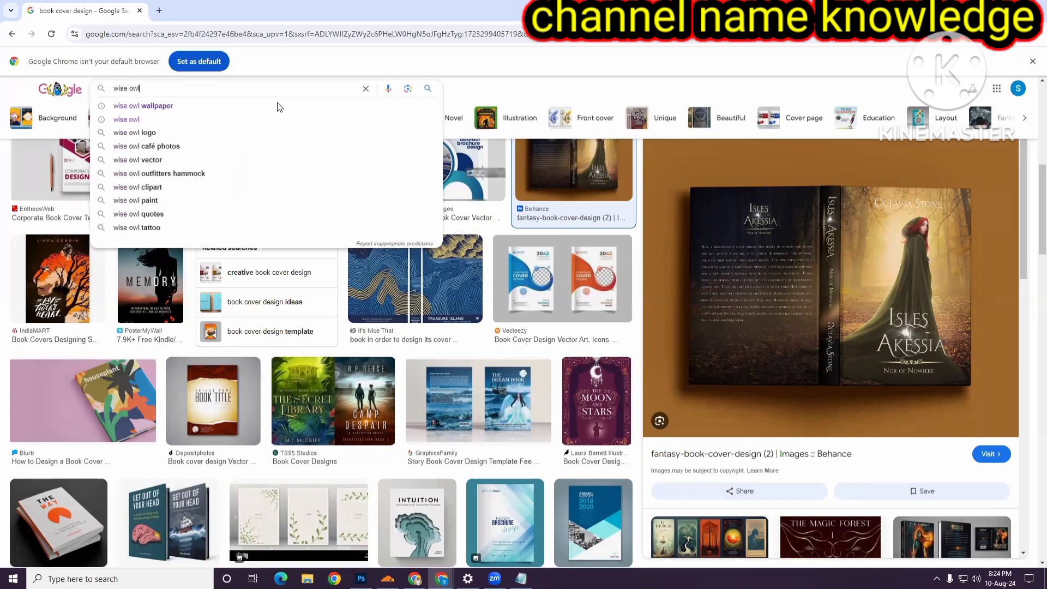
pyautogui.press('Return')
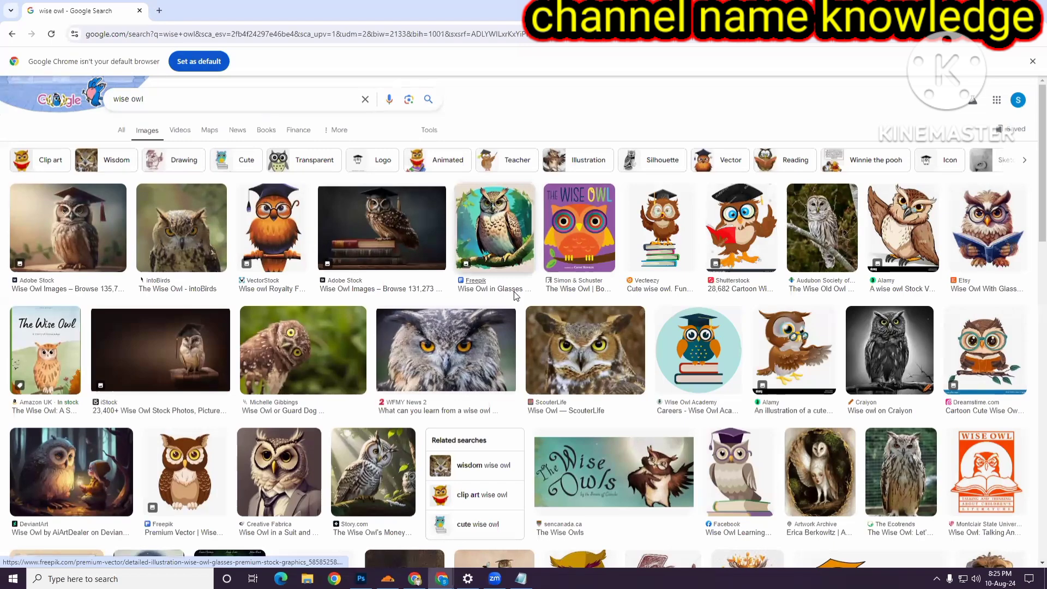
# - Browse the wise owl image results and preview several candidate images in the side panel
pyautogui.click(108, 481)
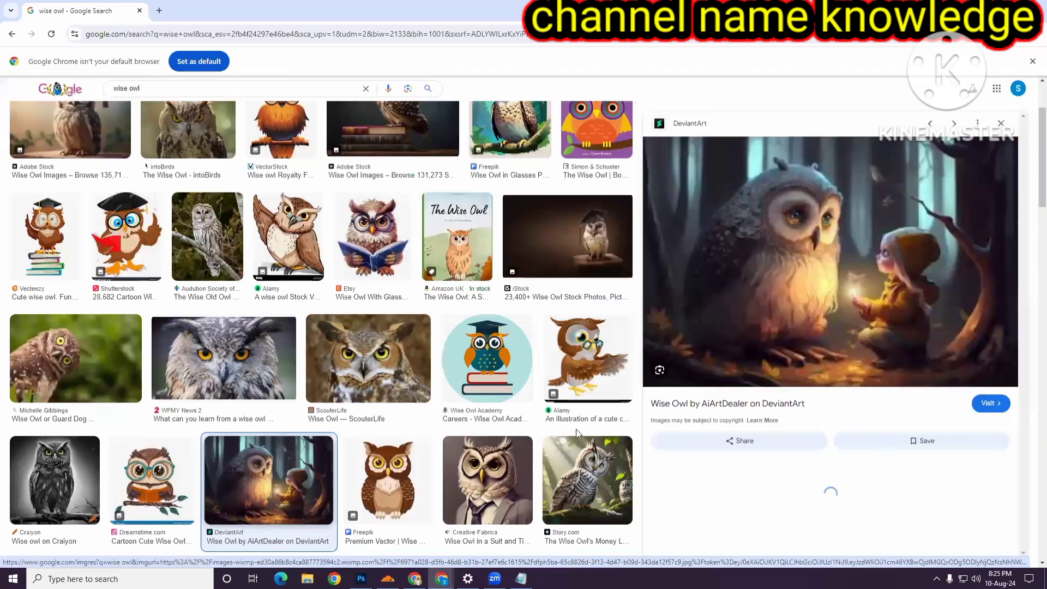
pyautogui.scroll(-6, 896, 358)
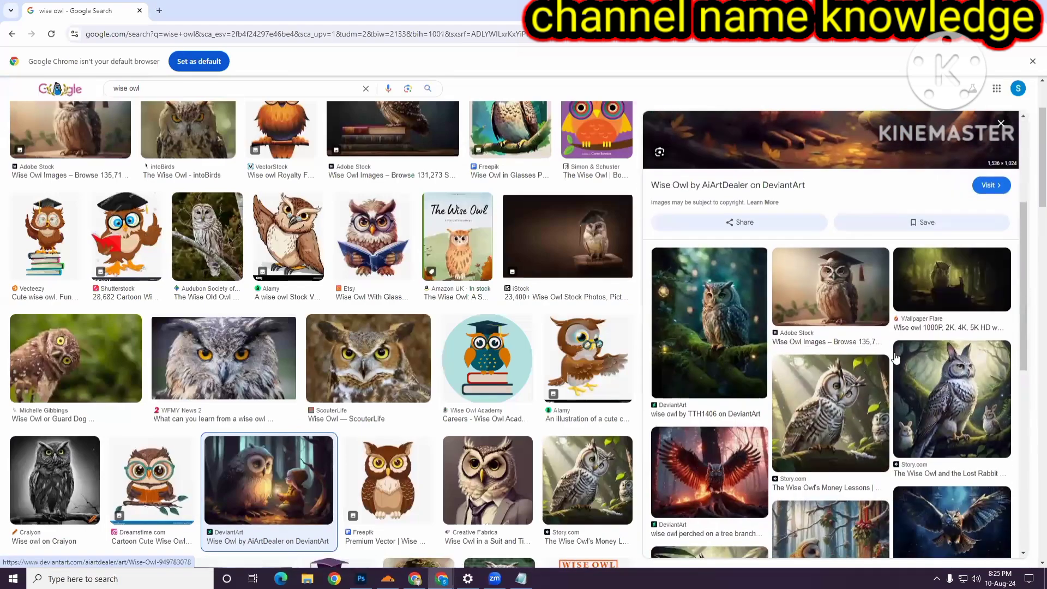
pyautogui.click(755, 365)
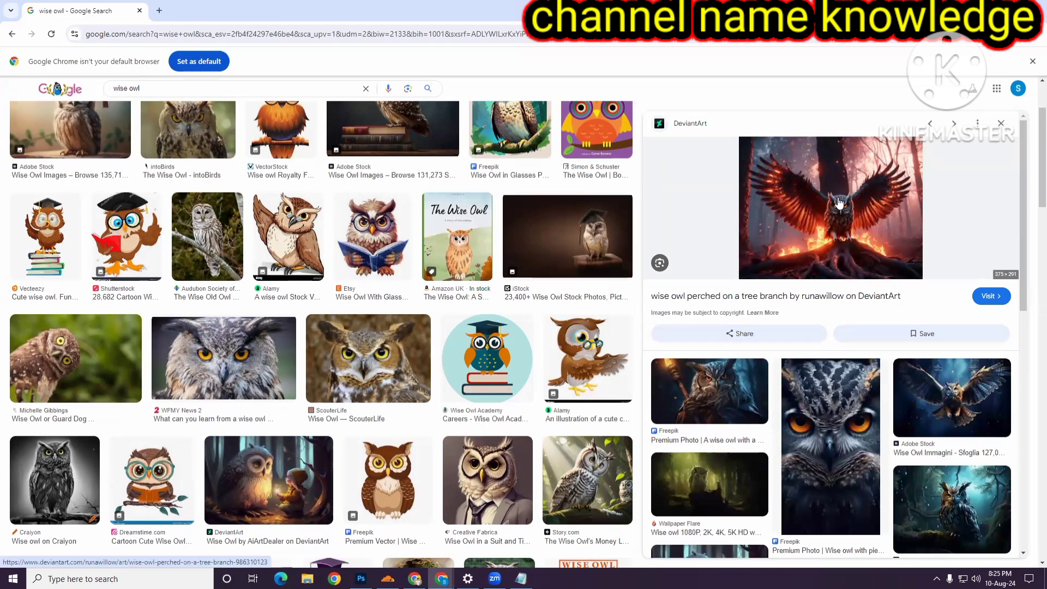
pyautogui.scroll(-6, 840, 203)
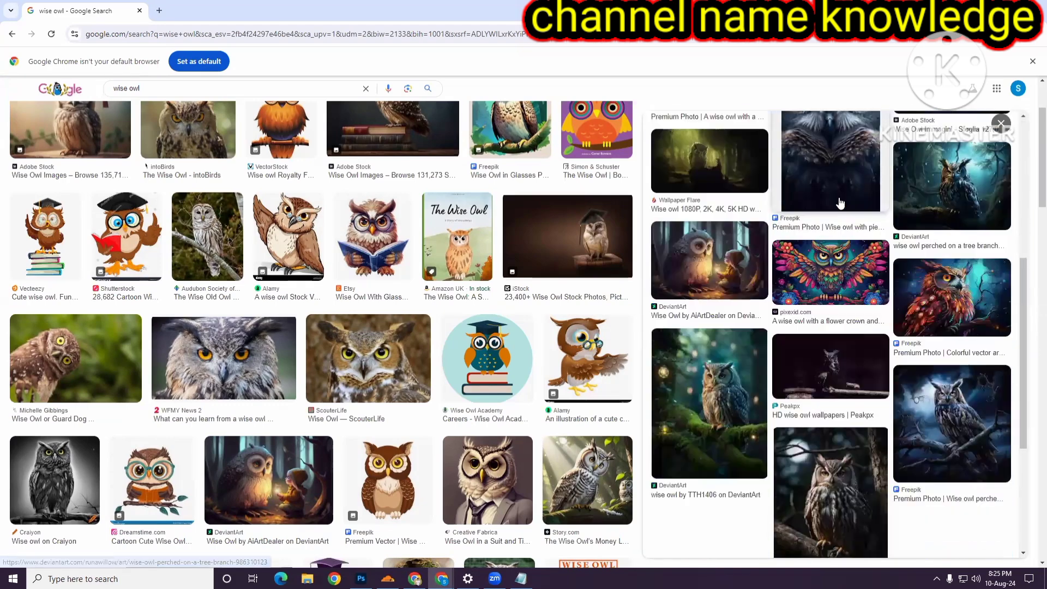
pyautogui.scroll(-4, 840, 203)
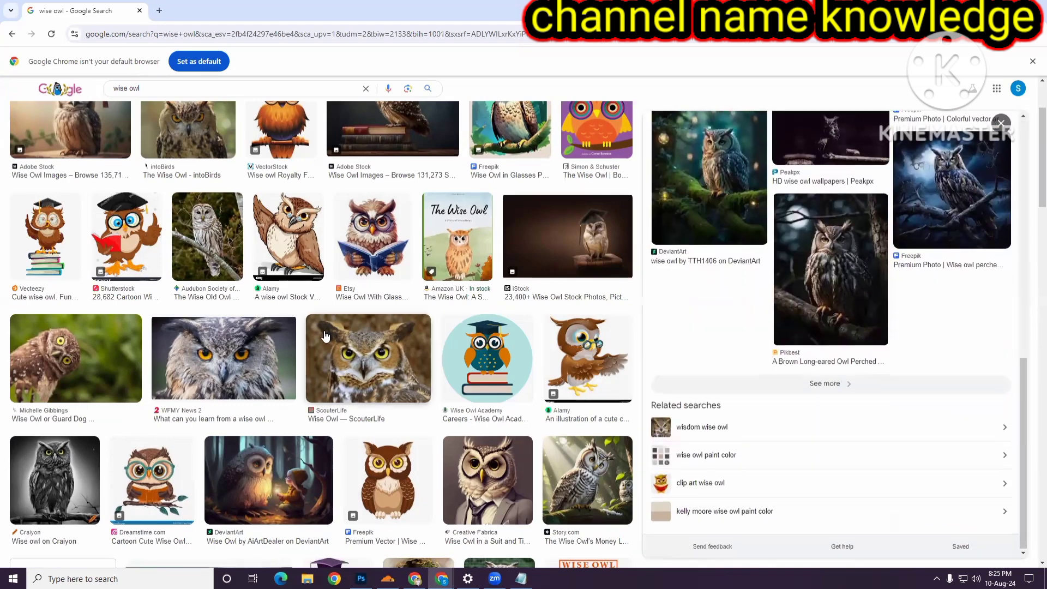
pyautogui.scroll(-8, 325, 335)
pyautogui.scroll(-15, 324, 335)
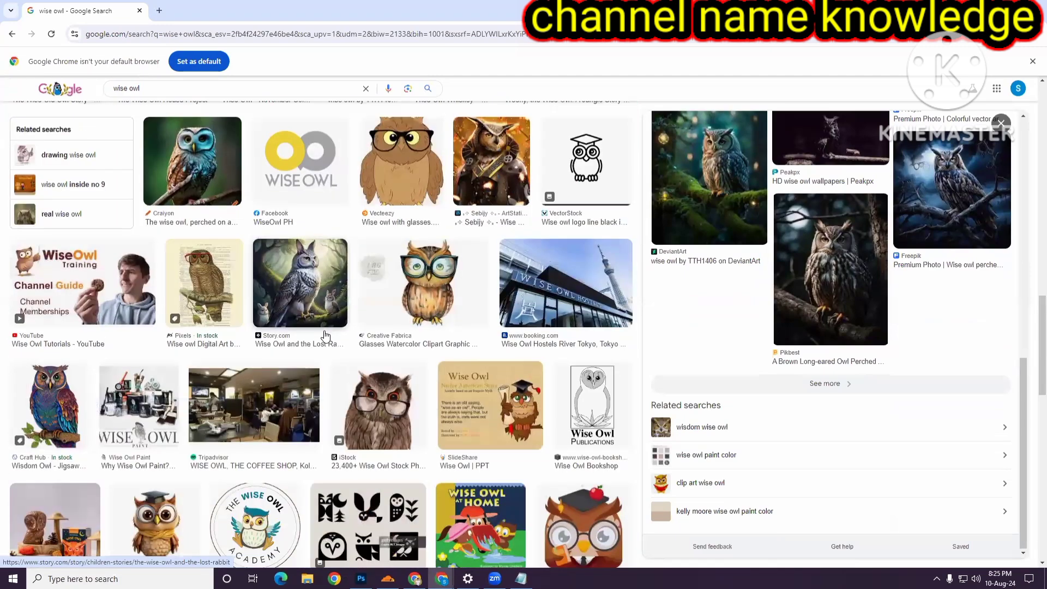
pyautogui.scroll(-4, 324, 335)
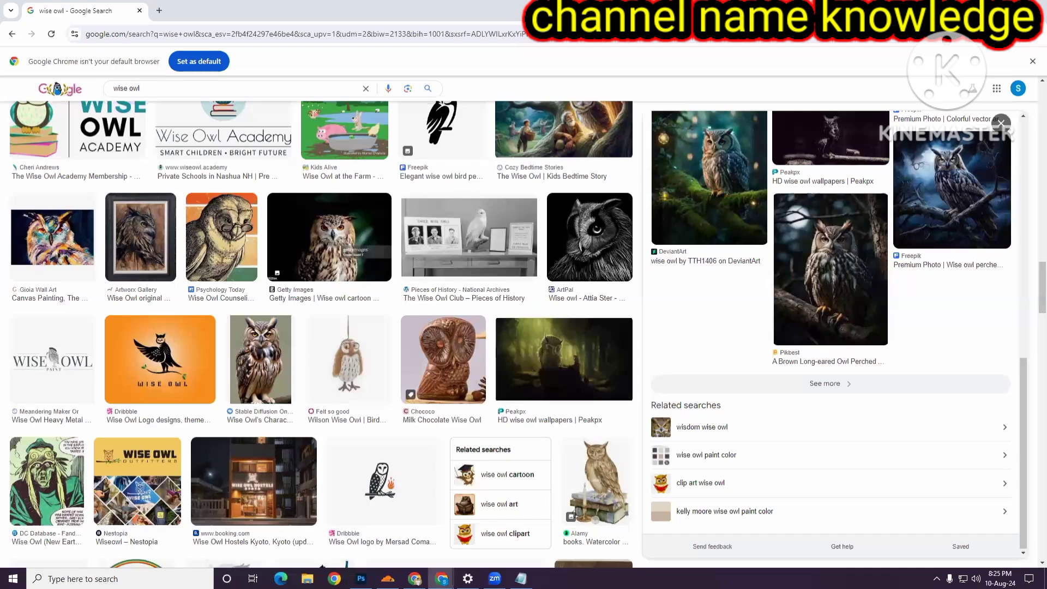
pyautogui.scroll(-5, 560, 382)
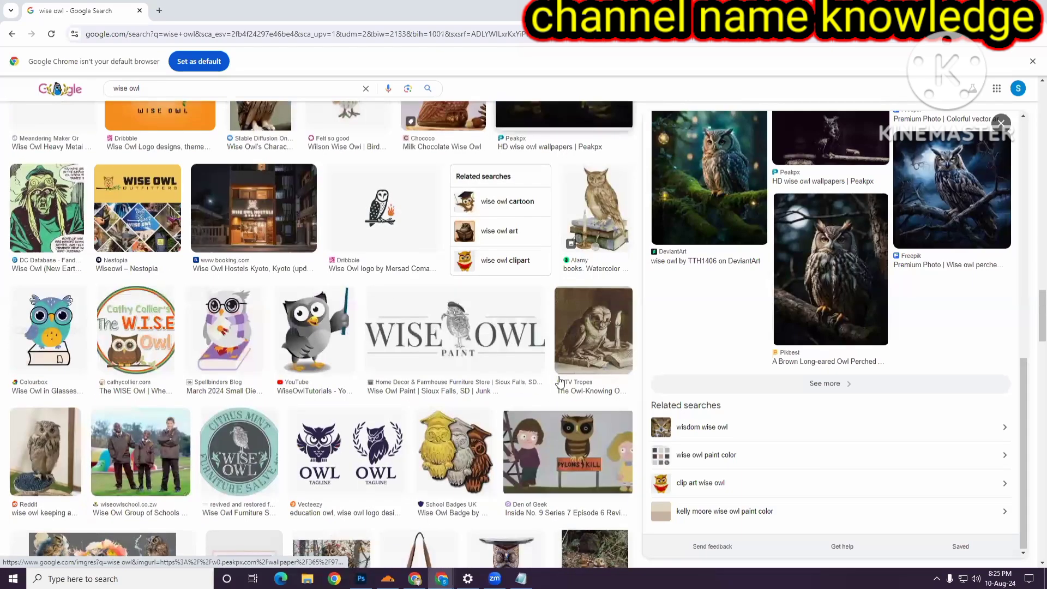
pyautogui.scroll(2, 560, 382)
pyautogui.scroll(-5, 560, 382)
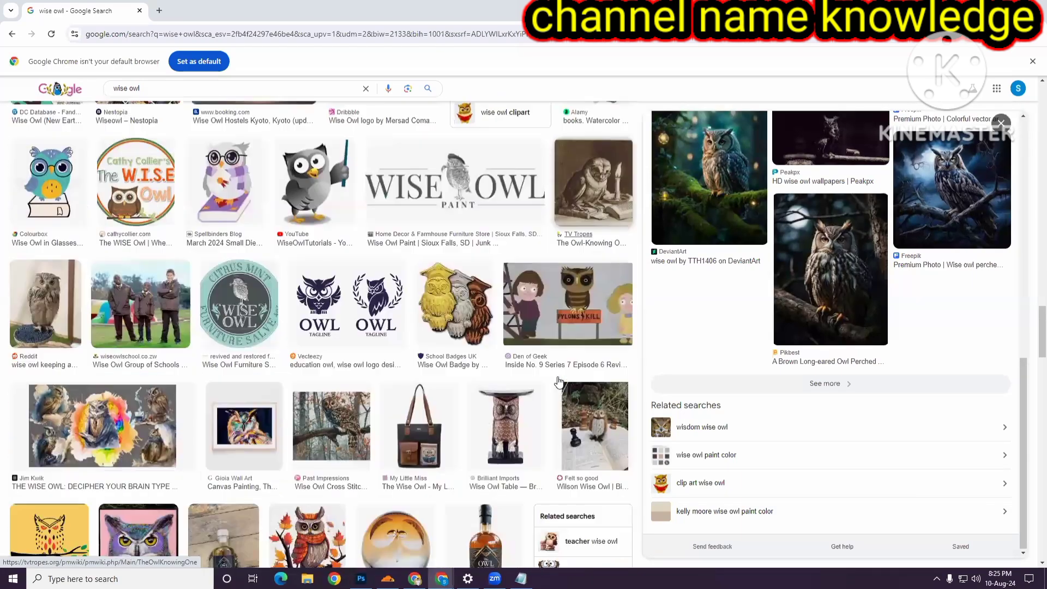
pyautogui.scroll(-4, 559, 382)
pyautogui.scroll(-8, 556, 382)
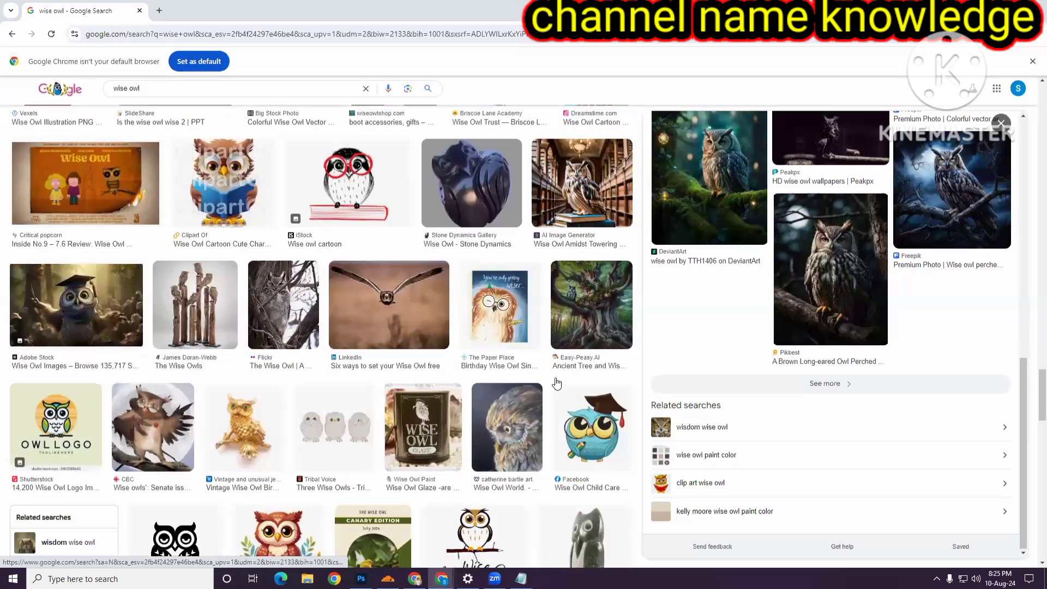
pyautogui.scroll(15, 556, 381)
pyautogui.scroll(7, 670, 367)
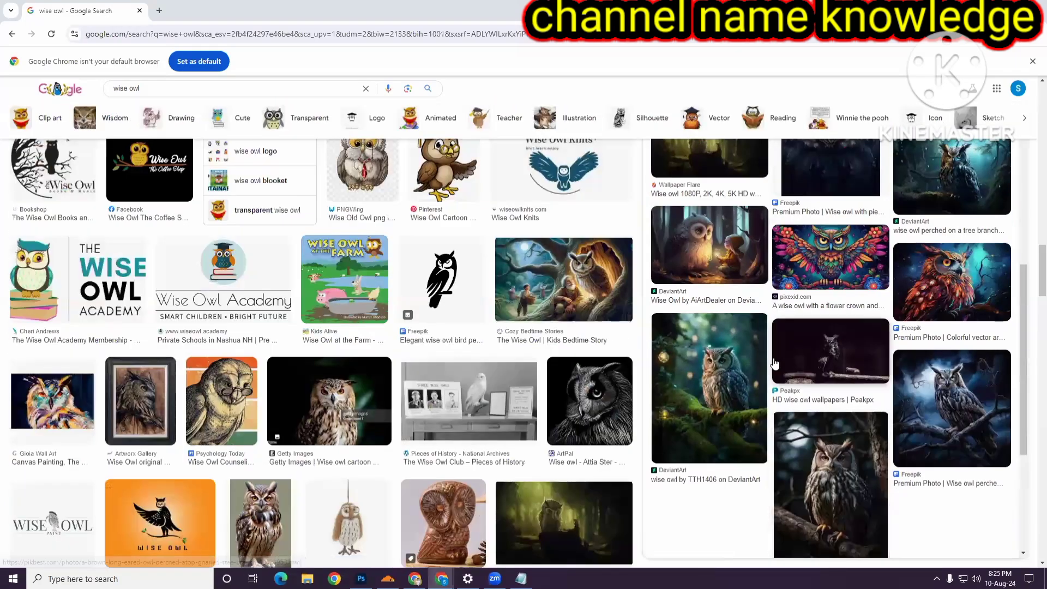
pyautogui.click(957, 376)
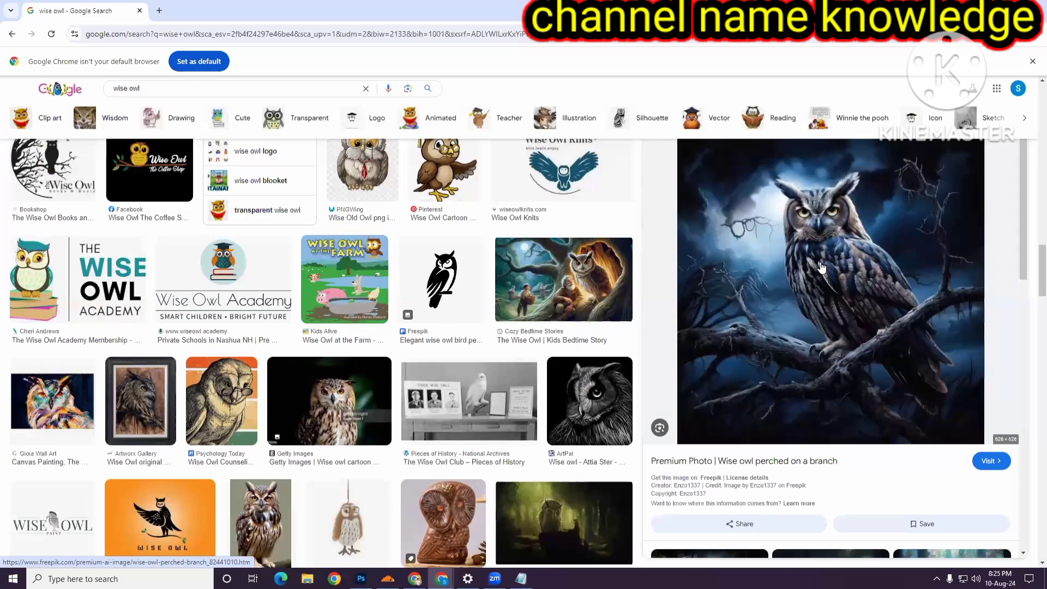
pyautogui.scroll(-3, 813, 250)
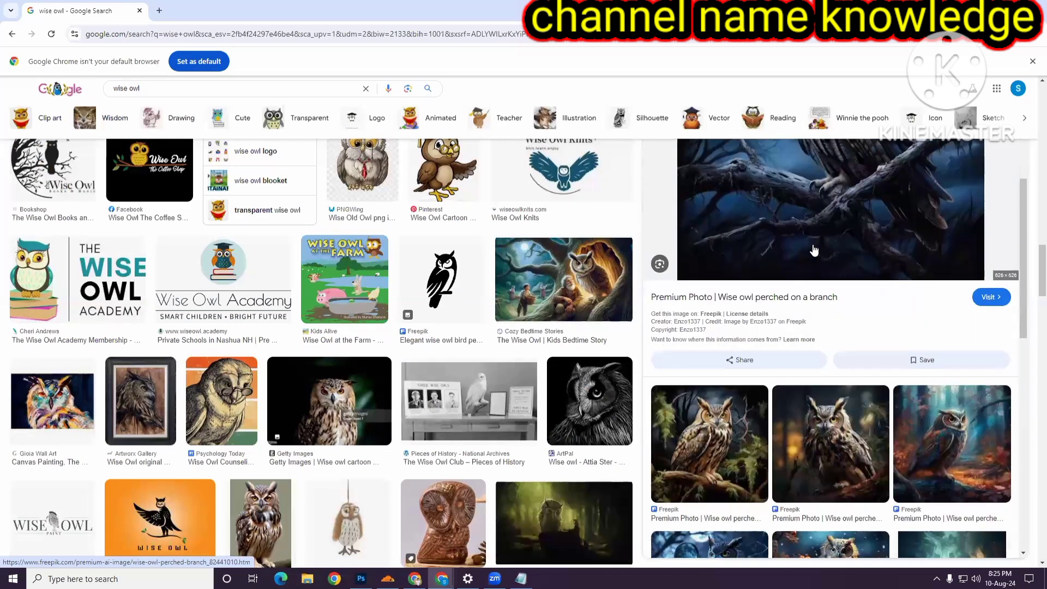
pyautogui.scroll(3, 814, 251)
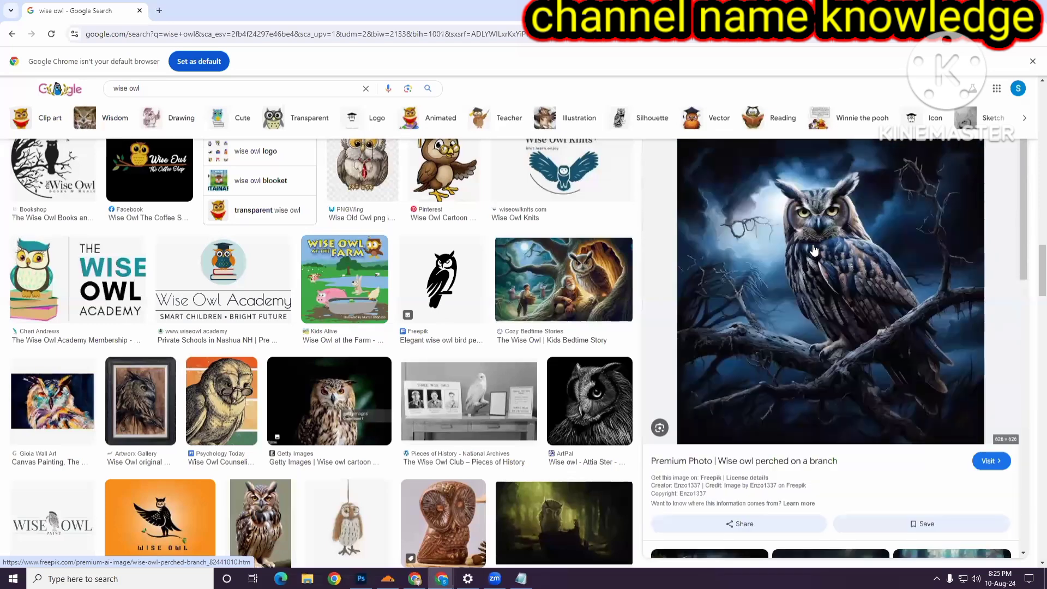
# - Copy the Wise owl perched on a branch image and paste it into the Photoshop cover document
pyautogui.rightClick(810, 233)
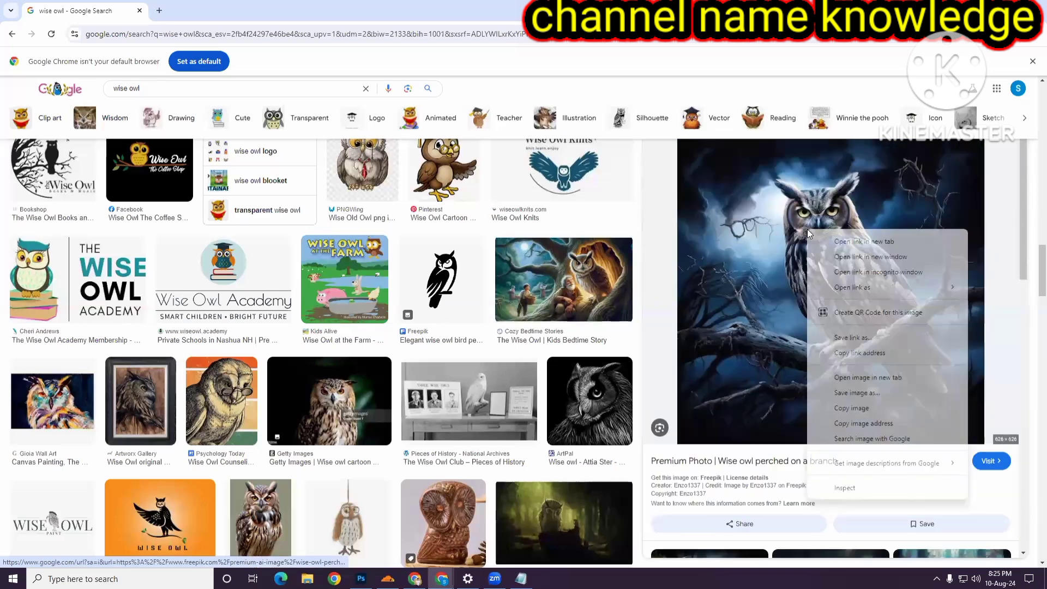
pyautogui.click(854, 409)
pyautogui.click(361, 579)
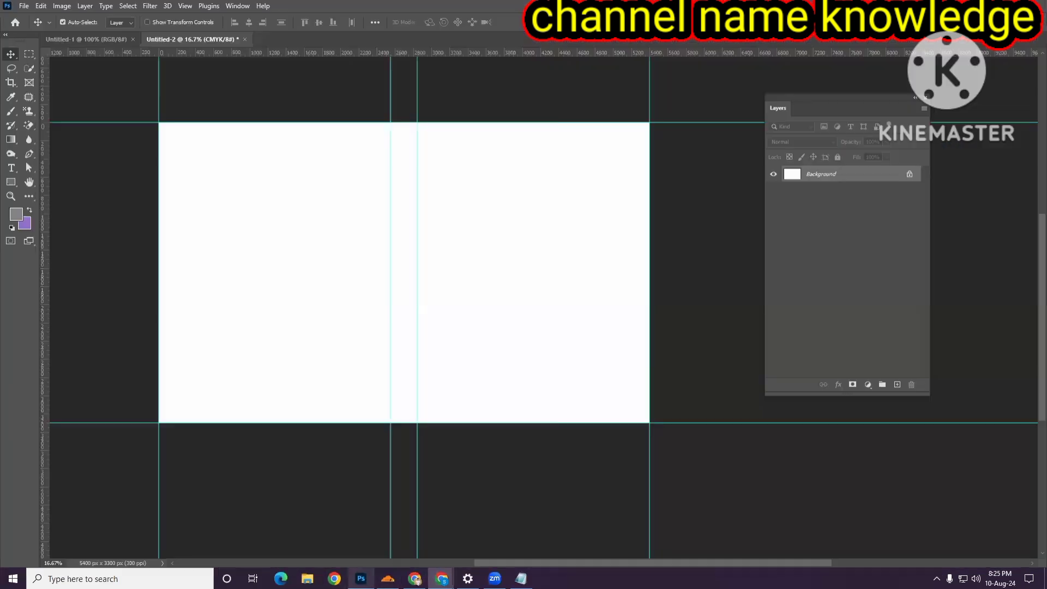
pyautogui.hotkey('ctrl', 'v')
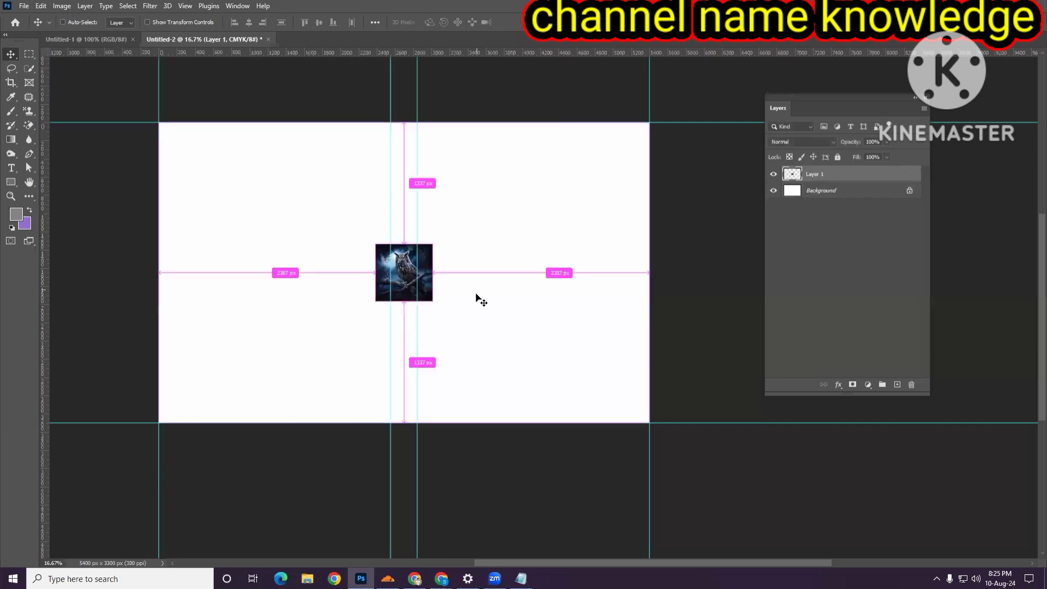
# - Move the owl image onto the front cover and scale it up to fill the front panel
pyautogui.moveTo(426, 261); pyautogui.dragTo(522, 237)
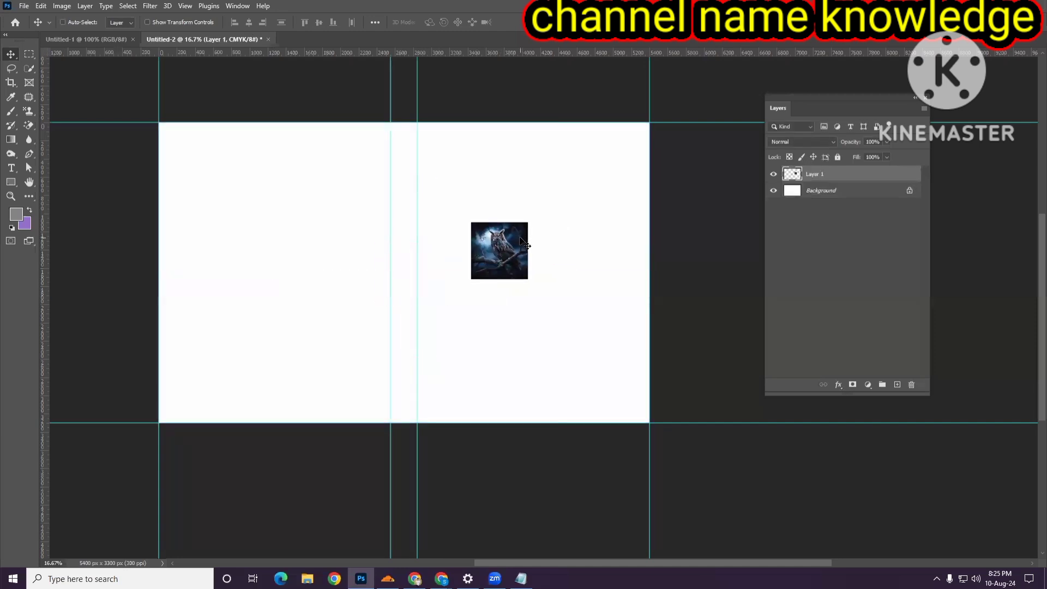
pyautogui.hotkey('ctrl', 't')
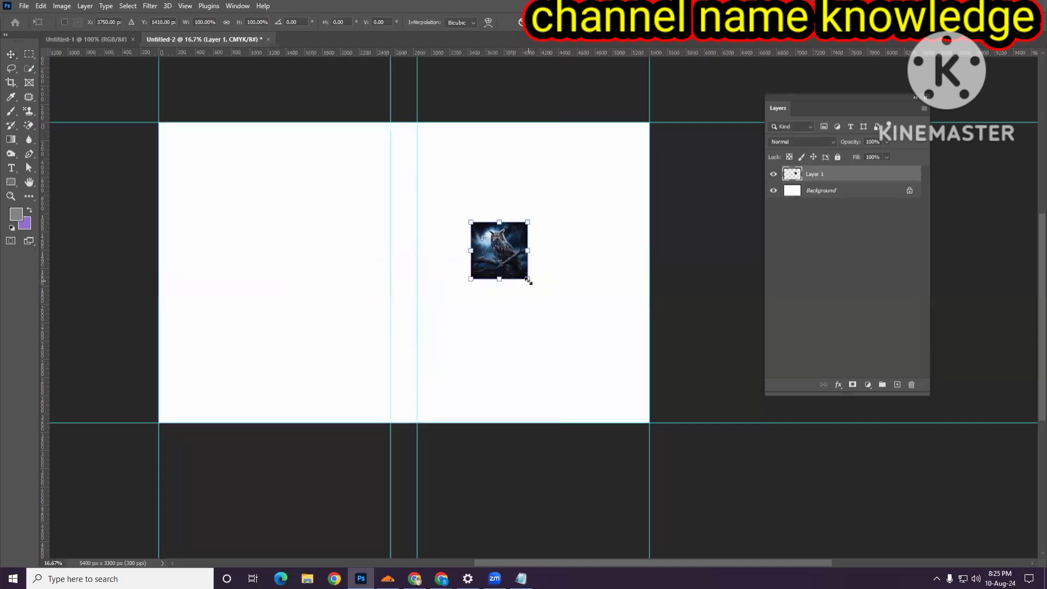
pyautogui.moveTo(528, 281); pyautogui.dragTo(636, 387)
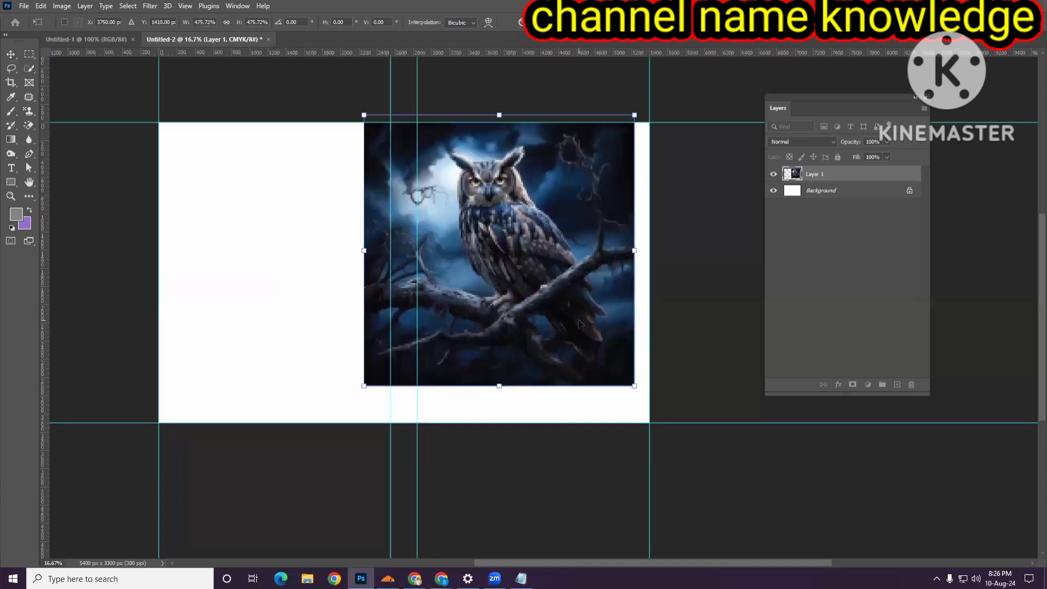
pyautogui.moveTo(580, 324); pyautogui.dragTo(609, 326)
pyautogui.moveTo(666, 389); pyautogui.dragTo(681, 404)
pyautogui.moveTo(587, 350)
pyautogui.mouseDown()
pyautogui.moveTo(582, 368)
pyautogui.moveTo(589, 347)
pyautogui.moveTo(545, 342)
pyautogui.moveTo(575, 344)
pyautogui.mouseUp()
pyautogui.press('Return')
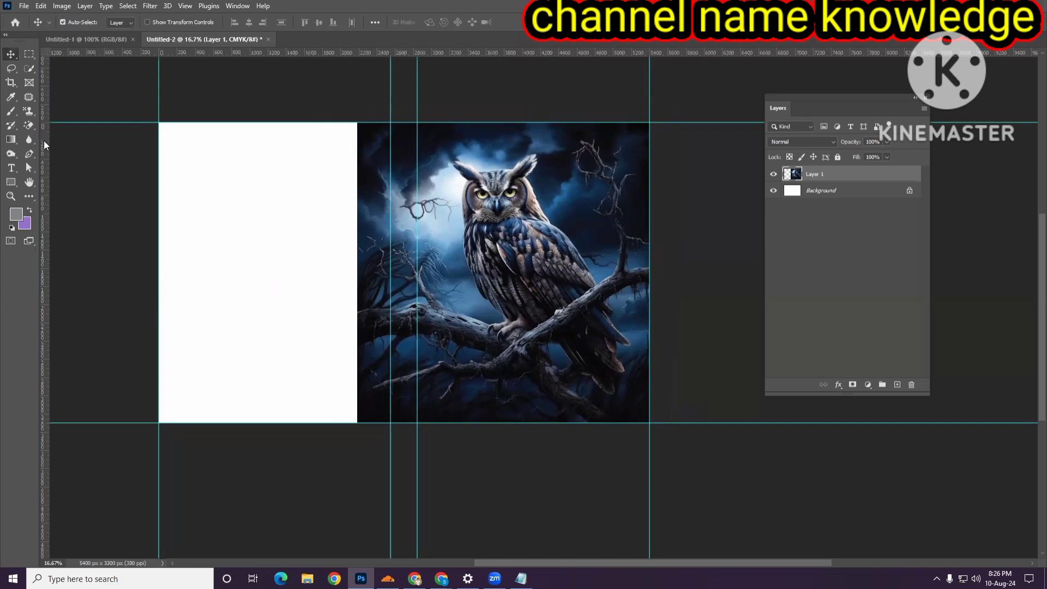
# - Select the part of the owl image overlapping the spine area and delete it, then deselect
pyautogui.click(28, 56)
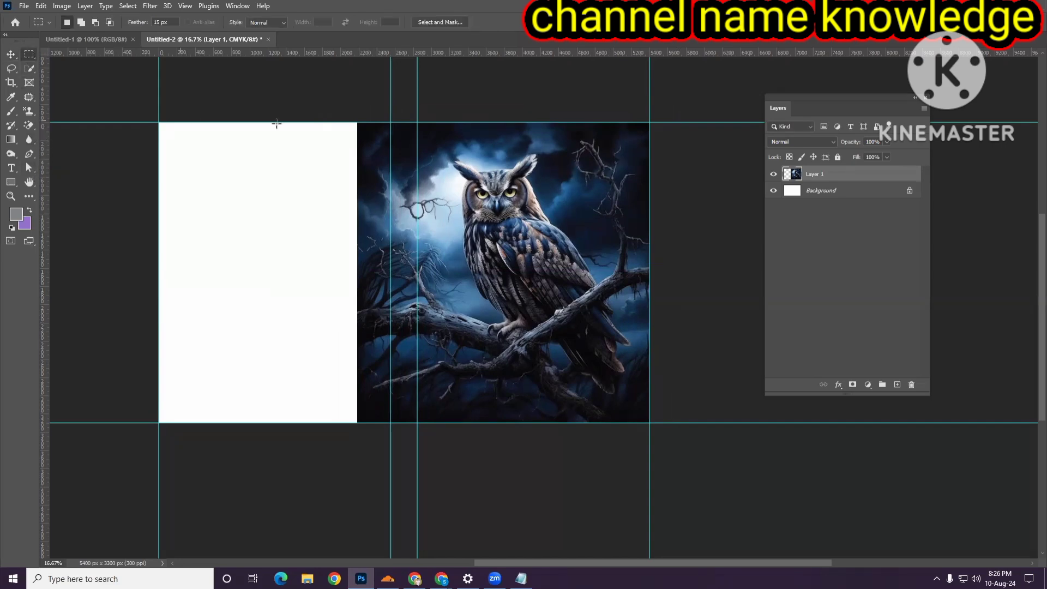
pyautogui.moveTo(355, 124); pyautogui.dragTo(392, 422)
pyautogui.press('Delete')
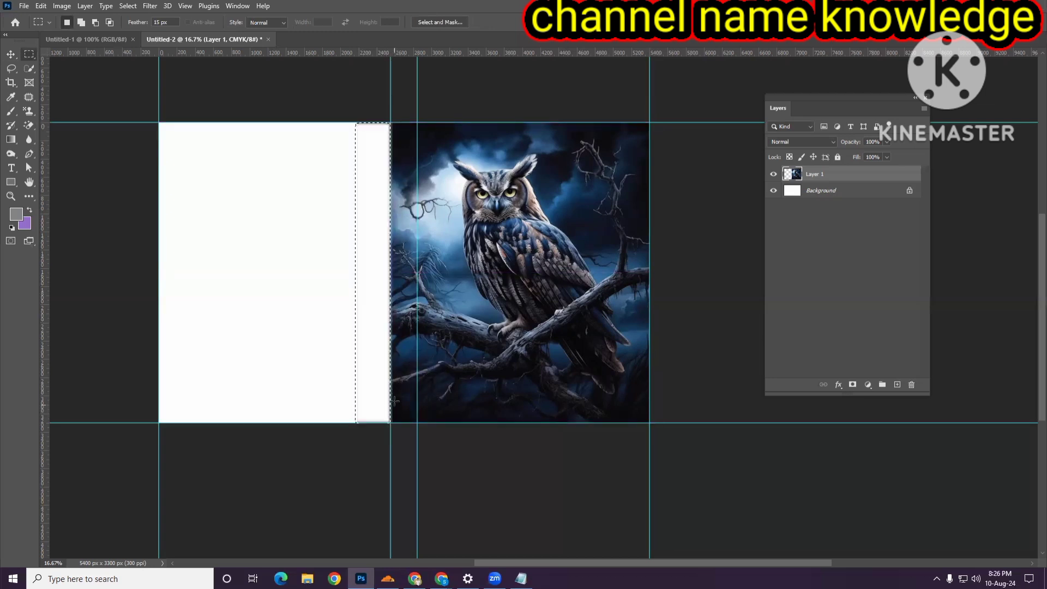
pyautogui.hotkey('ctrl', 'd')
# - Erase the leftover image edge along the spine strip with an enlarged Eraser brush
pyautogui.click(11, 54)
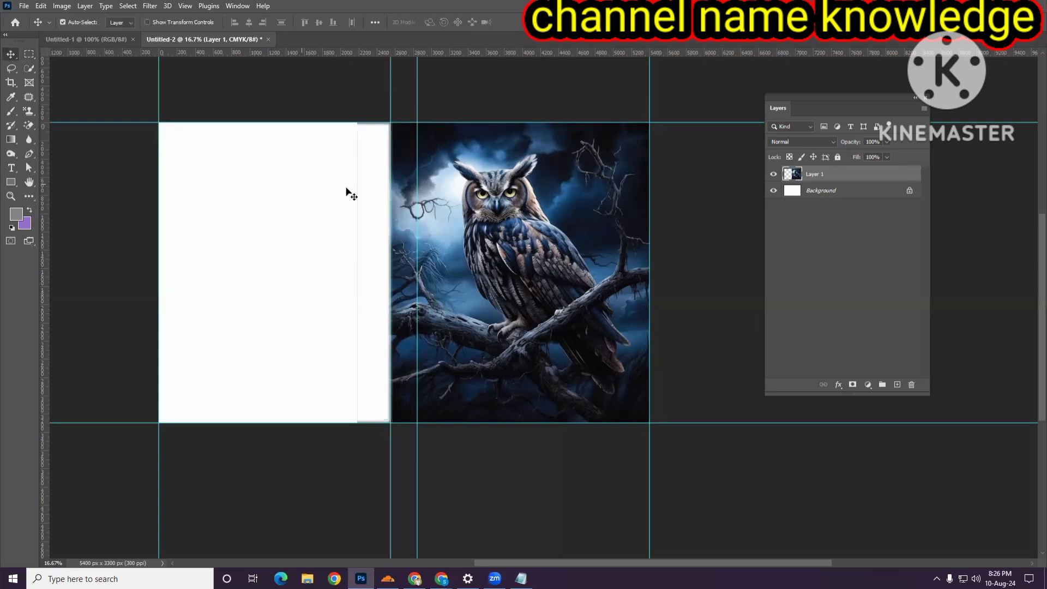
pyautogui.click(29, 54)
pyautogui.moveTo(28, 125); pyautogui.dragTo(84, 123)
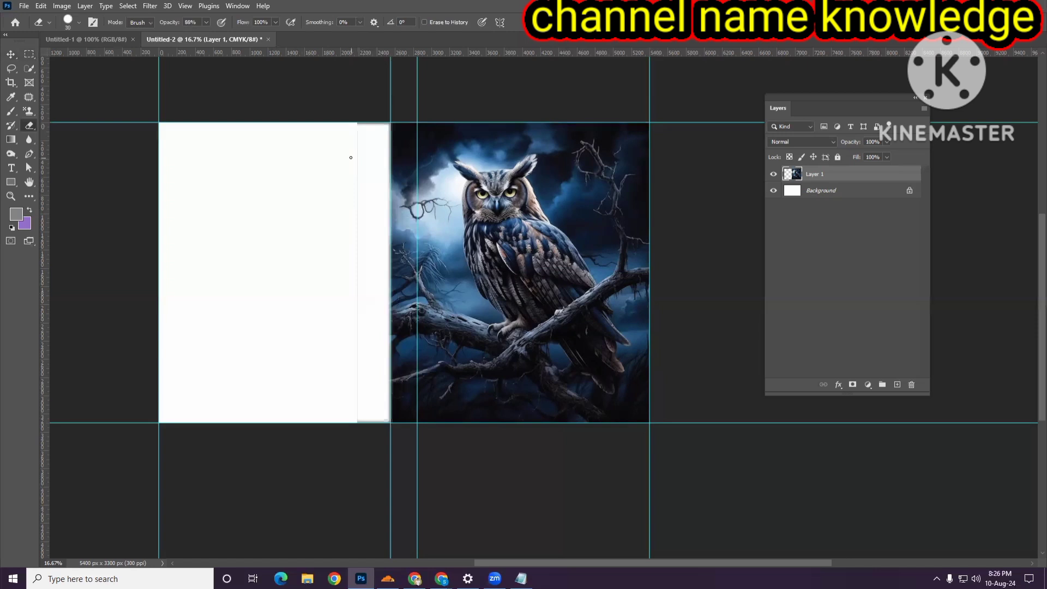
pyautogui.press(']')
pyautogui.press(']')
pyautogui.press(']')
pyautogui.press(']')
pyautogui.press(']')
pyautogui.press(']')
pyautogui.press(']')
pyautogui.press(']')
pyautogui.press(']')
pyautogui.press(']')
pyautogui.press(']')
pyautogui.press(']')
pyautogui.press(']')
pyautogui.moveTo(355, 120)
pyautogui.mouseDown()
pyautogui.moveTo(353, 136)
pyautogui.moveTo(374, 124)
pyautogui.moveTo(358, 131)
pyautogui.moveTo(355, 161)
pyautogui.moveTo(355, 388)
pyautogui.moveTo(360, 423)
pyautogui.moveTo(374, 431)
pyautogui.moveTo(365, 416)
pyautogui.mouseUp()
pyautogui.click(11, 54)
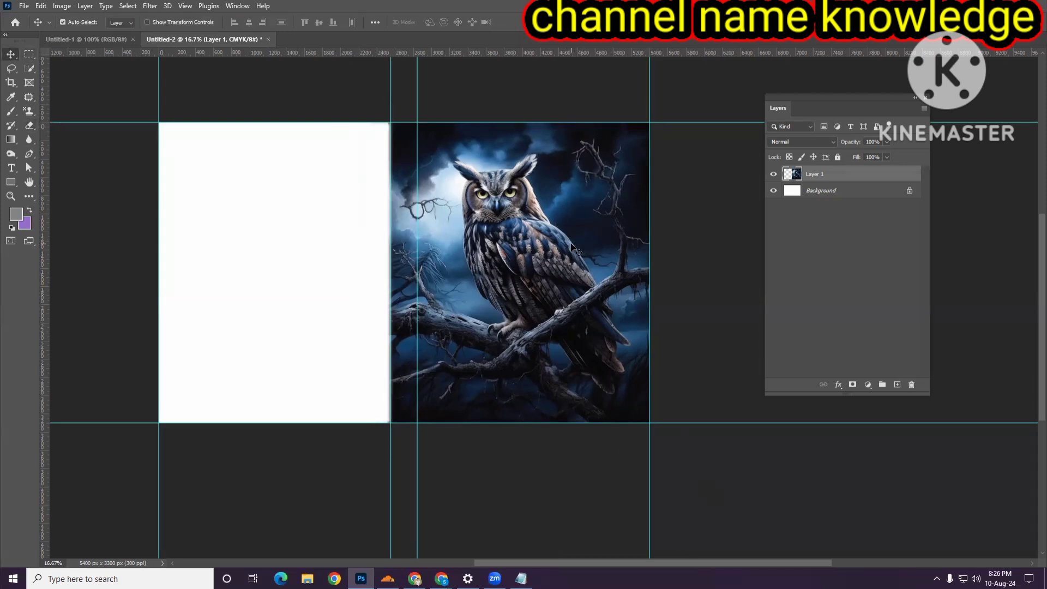
# - Add a horizontal text layer reading THE WISE on the back cover panel
pyautogui.scroll(1, 567, 245)
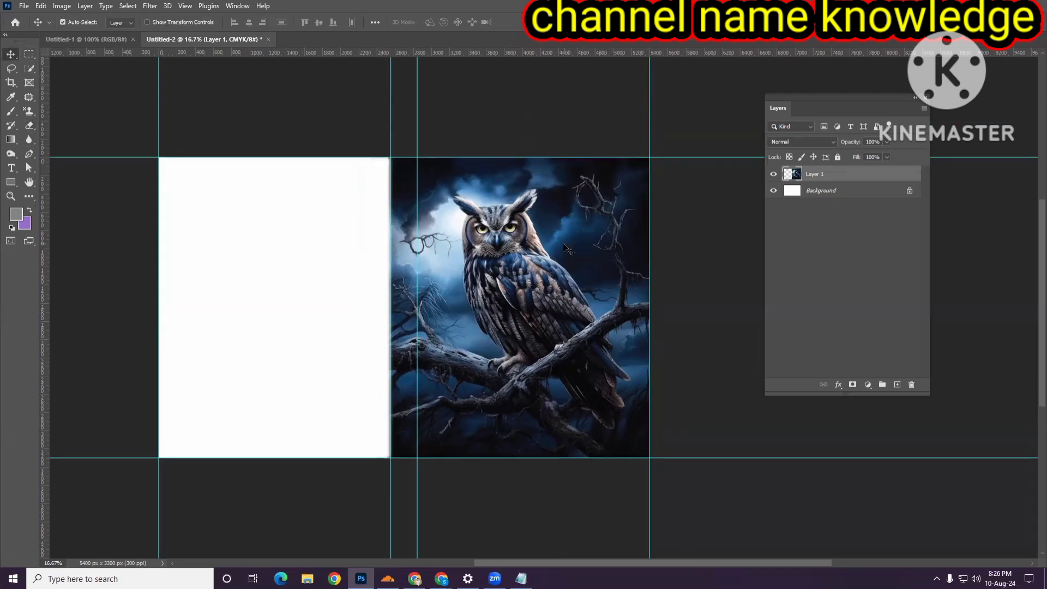
pyautogui.click(19, 169)
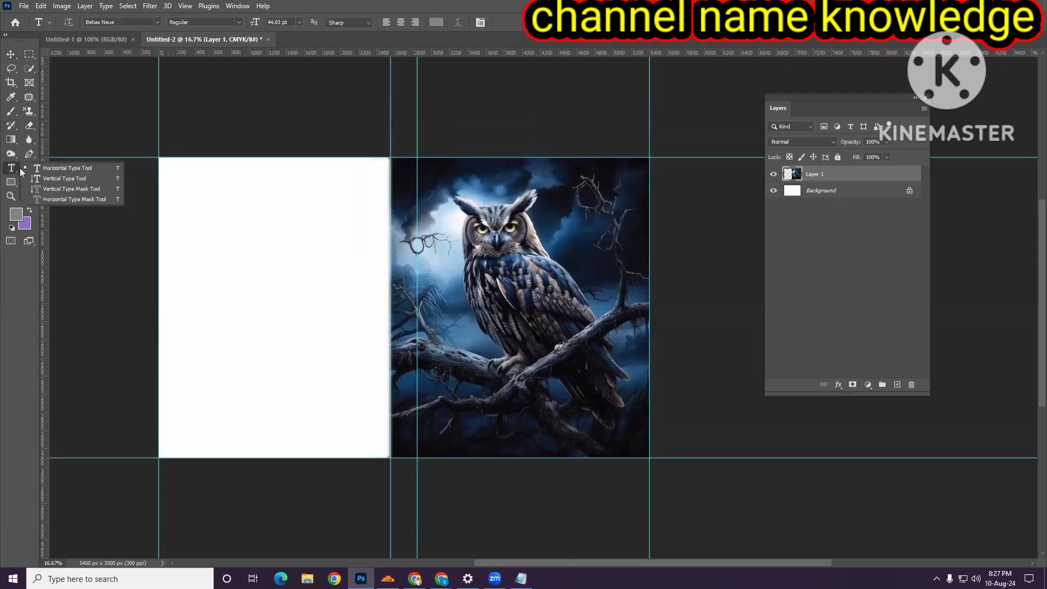
pyautogui.click(62, 168)
pyautogui.click(212, 246)
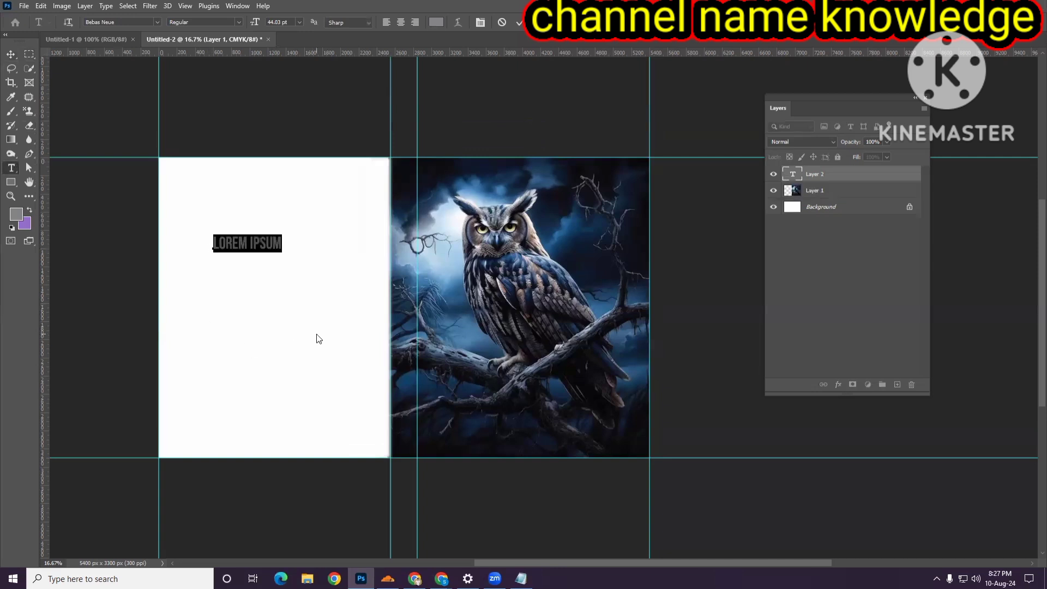
pyautogui.write('WI')
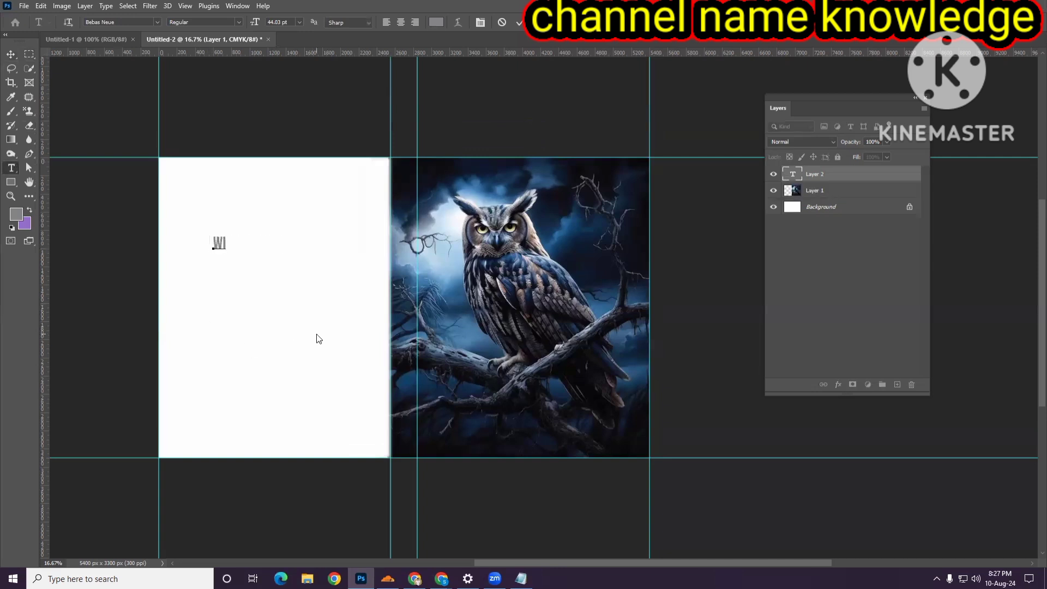
pyautogui.write('SE')
pyautogui.click(215, 243)
pyautogui.write('THE')
# - Set the THE WISE text to the Bebas Neue font at 120 pt
pyautogui.hotkey('ctrl', 'a')
pyautogui.click(159, 21)
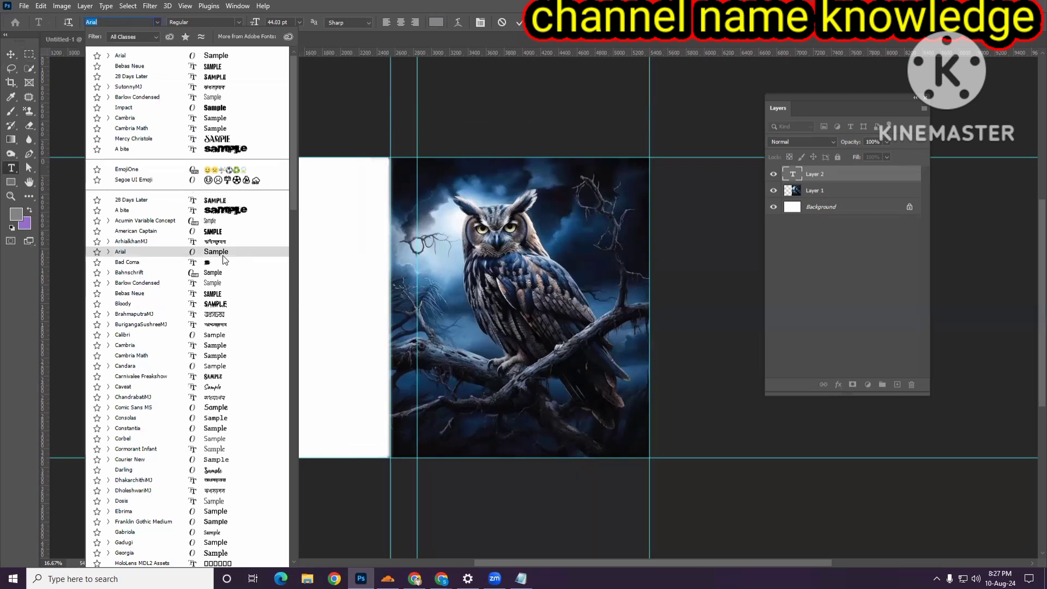
pyautogui.click(219, 295)
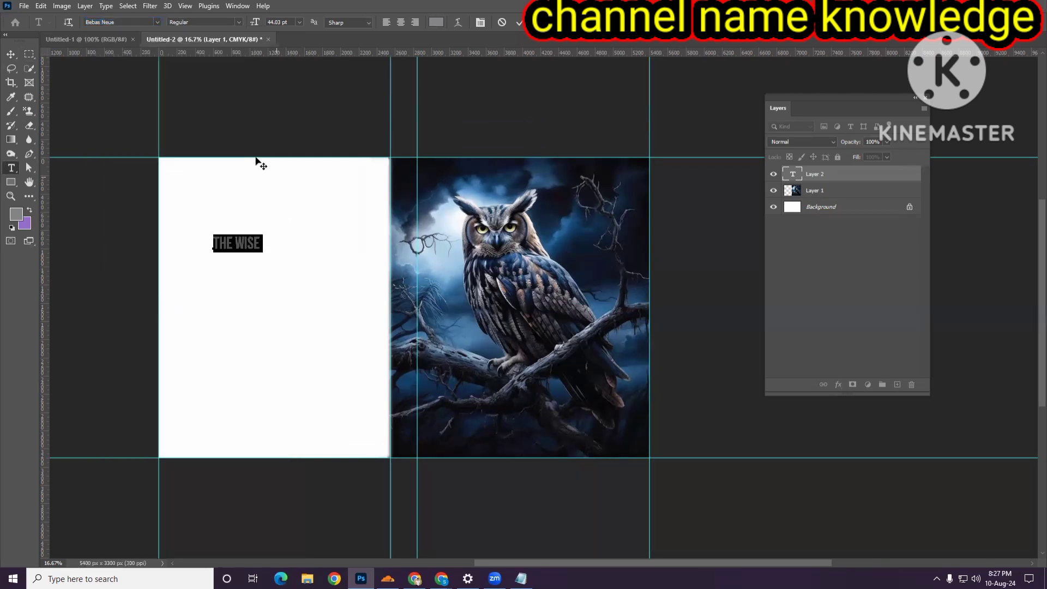
pyautogui.click(299, 21)
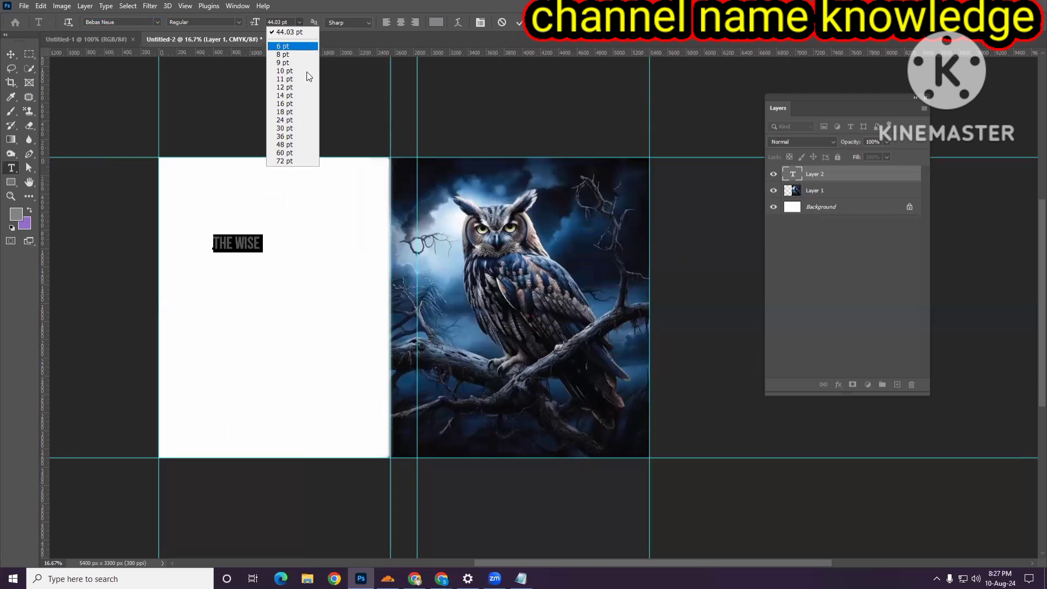
pyautogui.click(308, 153)
pyautogui.click(299, 22)
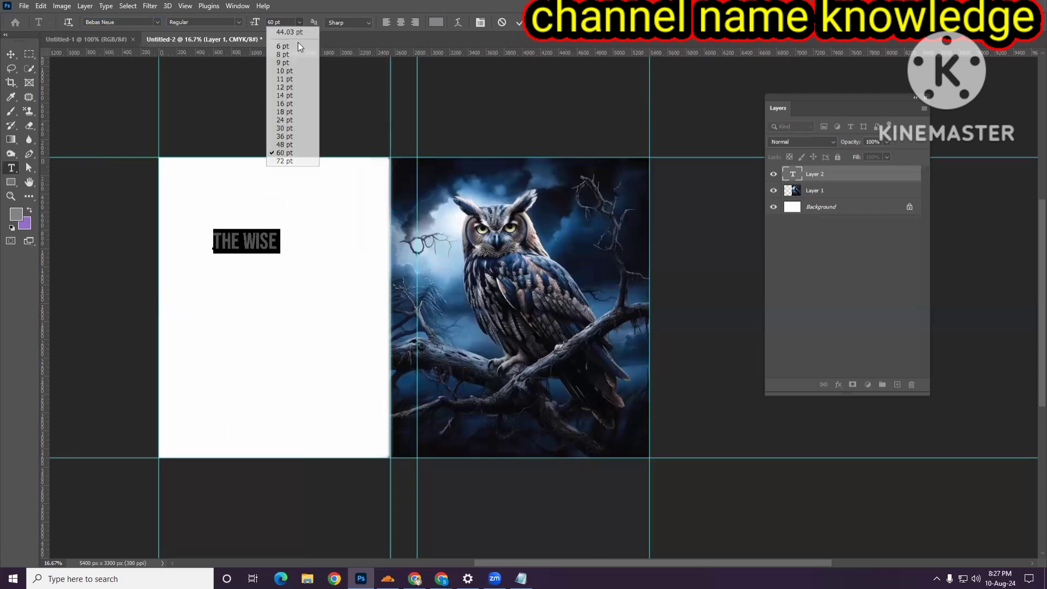
pyautogui.click(278, 159)
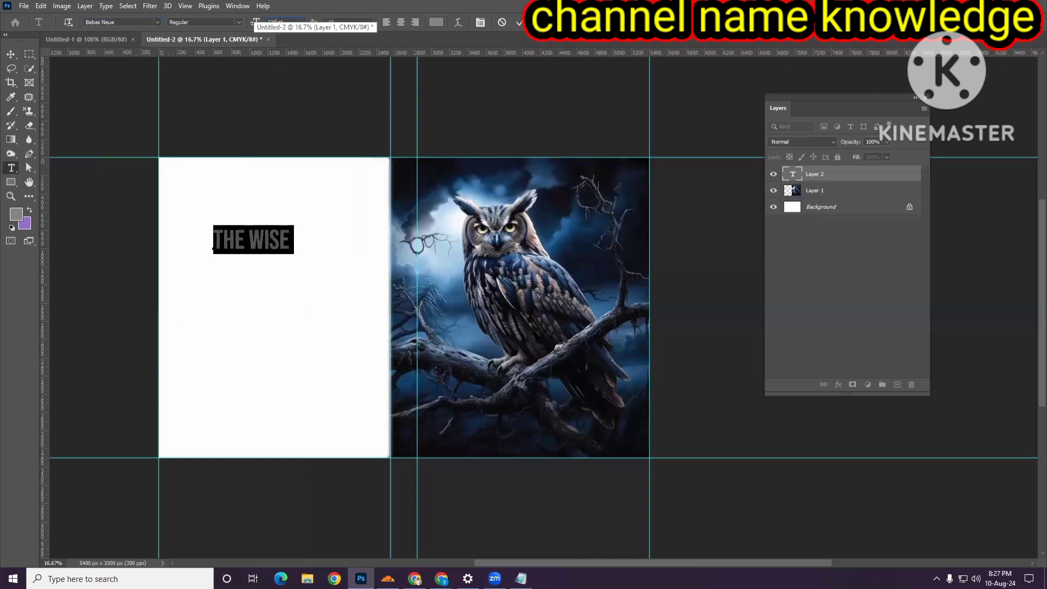
pyautogui.write('120')
pyautogui.press('Return')
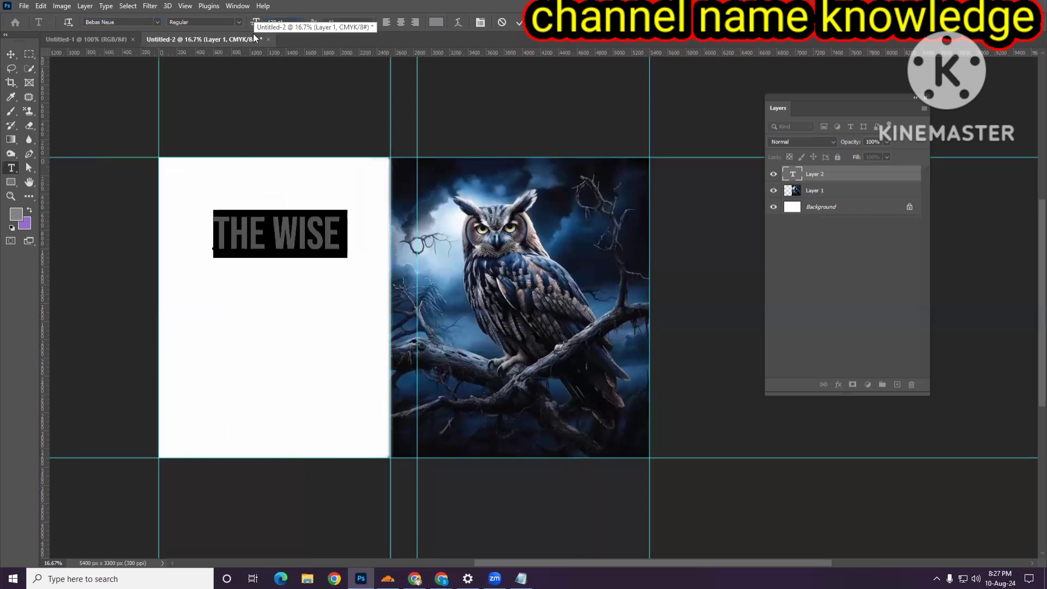
# - Change the THE WISE text colour to near-white f5f6f8
pyautogui.click(13, 55)
pyautogui.click(12, 168)
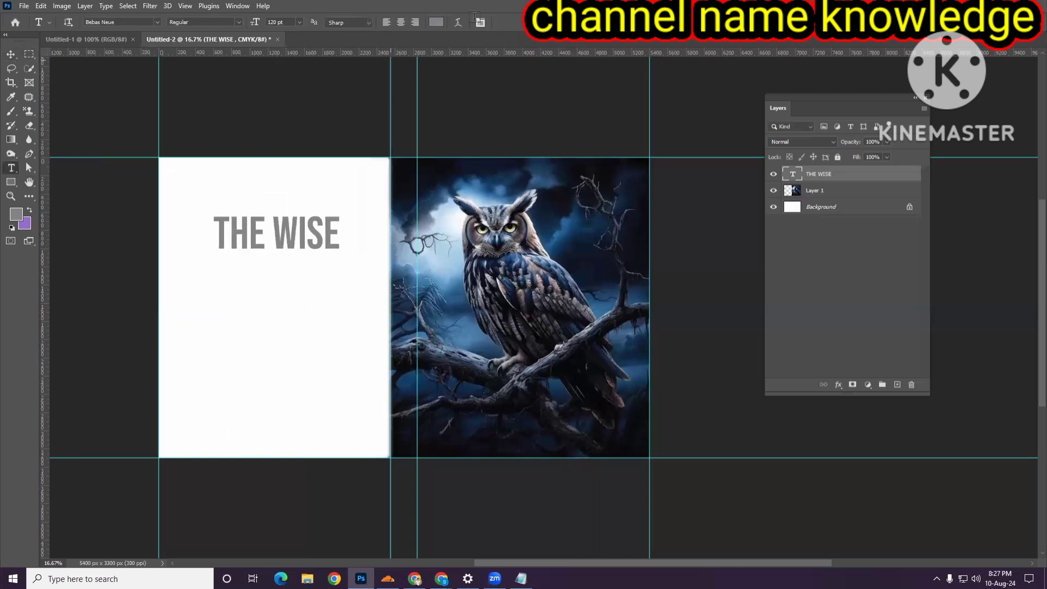
pyautogui.click(436, 22)
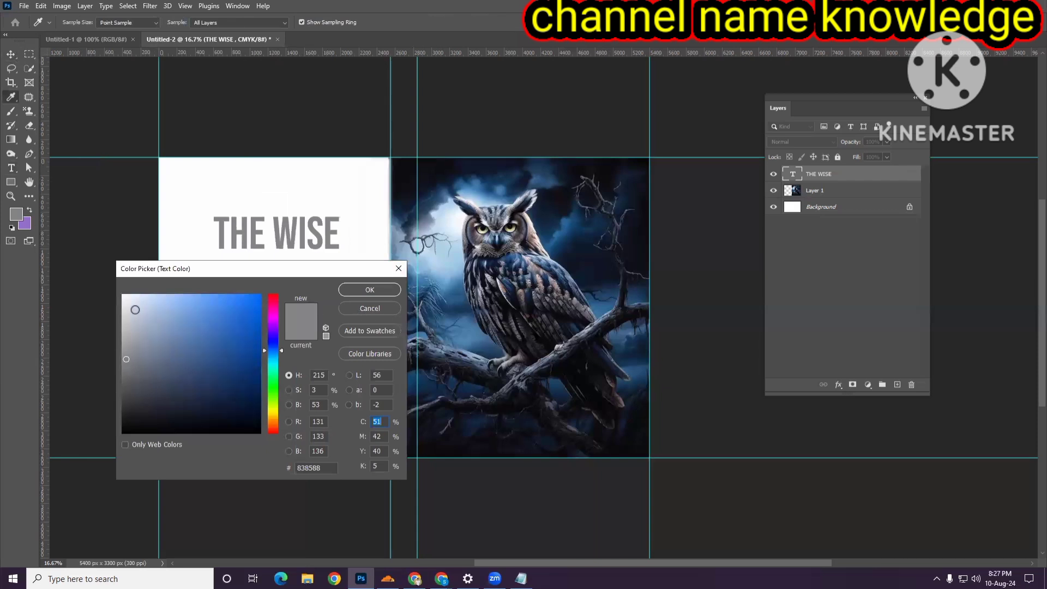
pyautogui.click(123, 298)
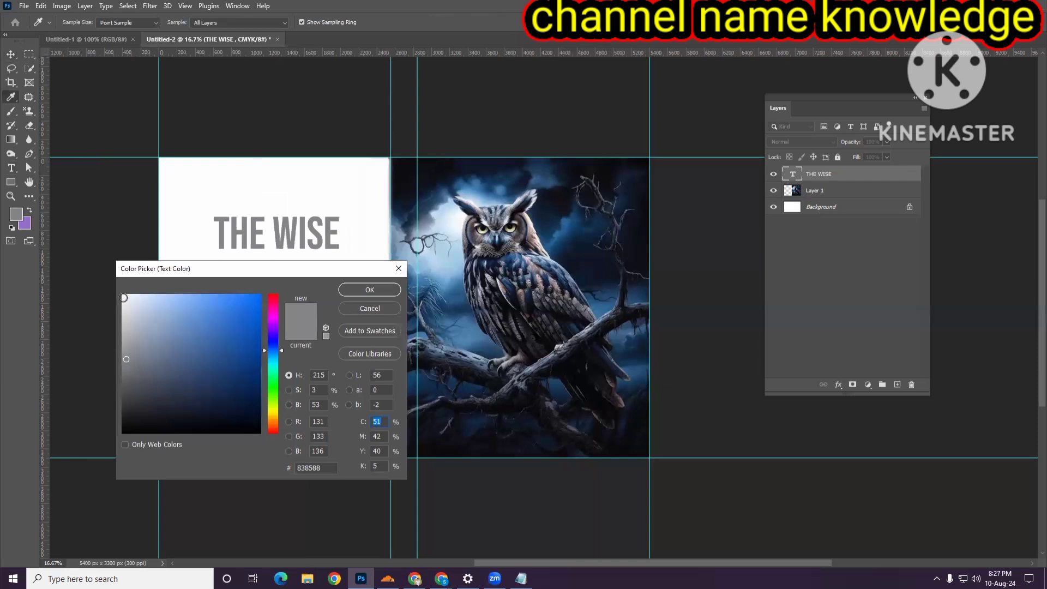
pyautogui.click(369, 289)
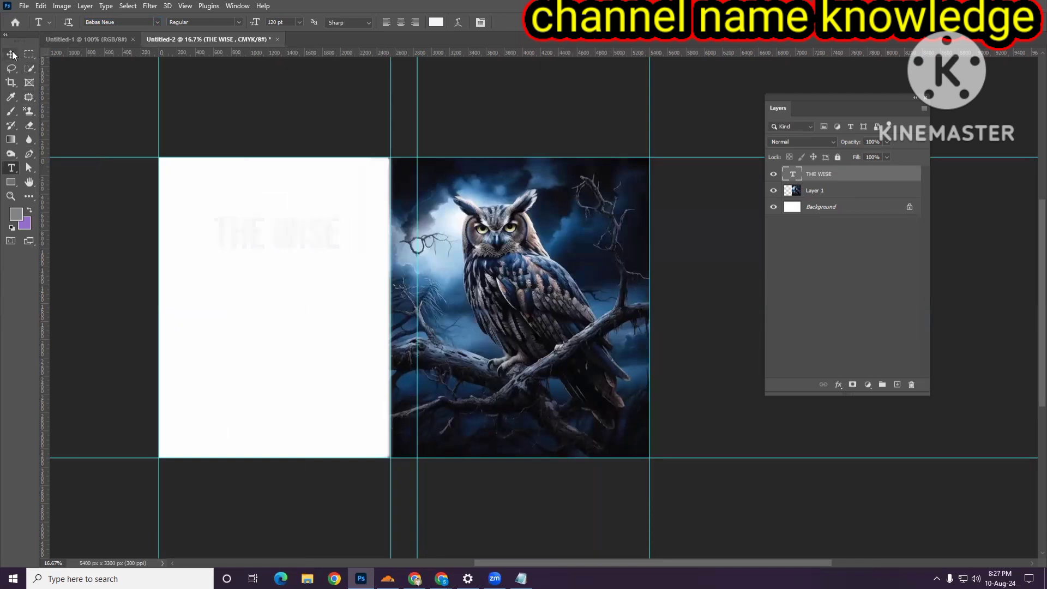
# - Move the THE WISE title to the top right of the front cover and nudge it into place
pyautogui.click(11, 54)
pyautogui.moveTo(286, 237); pyautogui.dragTo(571, 184)
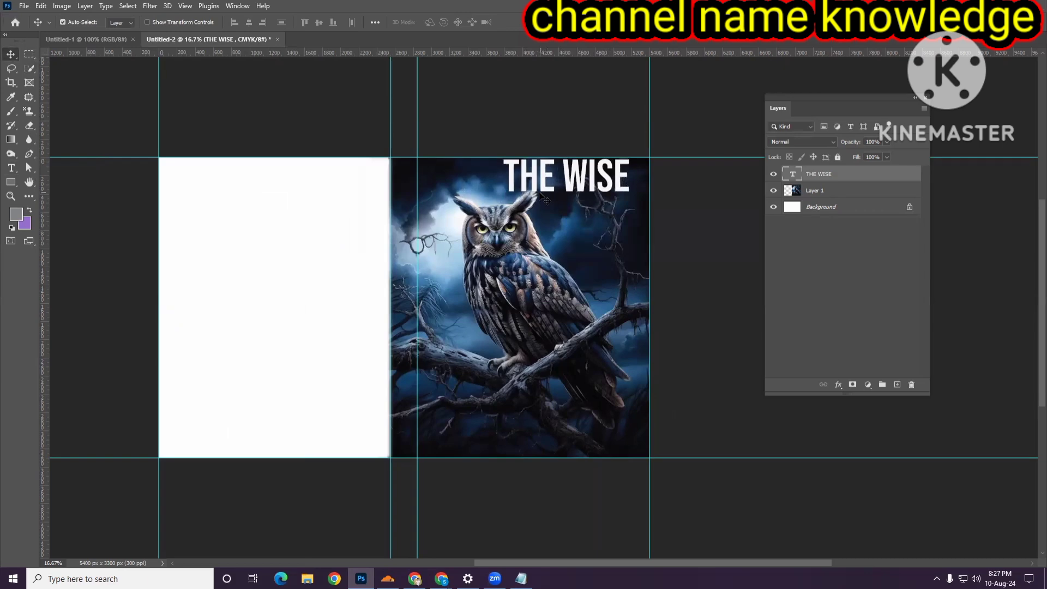
pyautogui.press('Right')
pyautogui.press('Right')
pyautogui.press('Right')
pyautogui.press('Right')
pyautogui.press('Up')
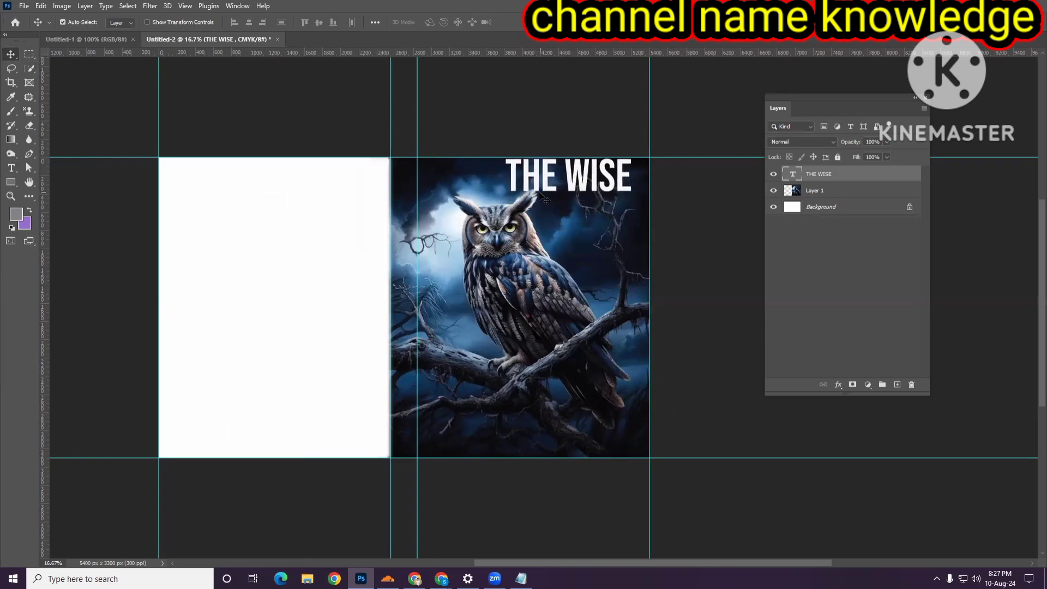
pyautogui.press('Right')
pyautogui.press('Right')
pyautogui.press('Right')
pyautogui.press('Right')
pyautogui.press('Right')
pyautogui.press('Right')
pyautogui.press('Right')
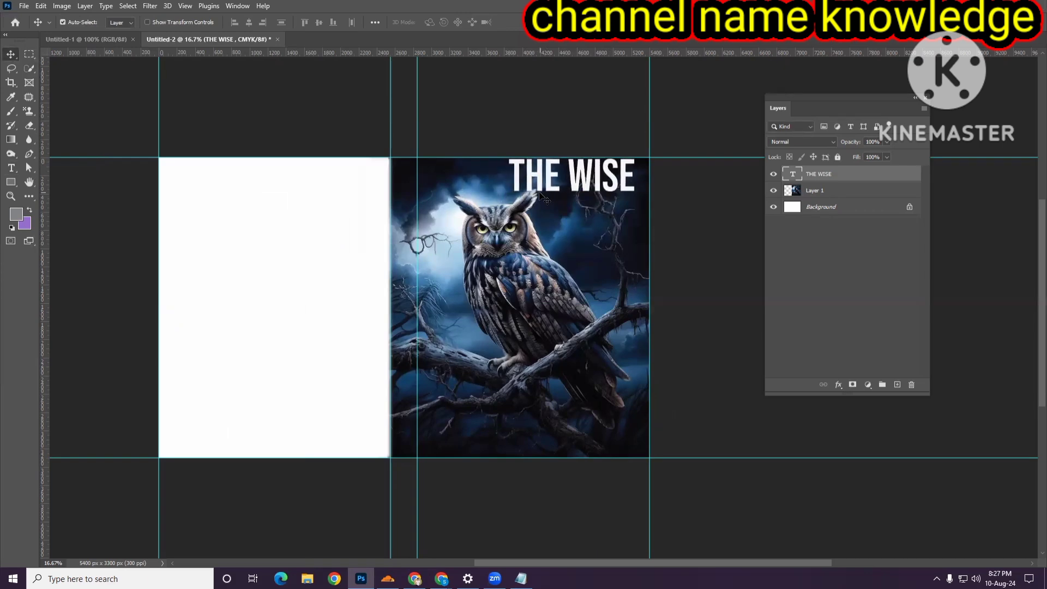
pyautogui.press('Right')
pyautogui.press('Right')
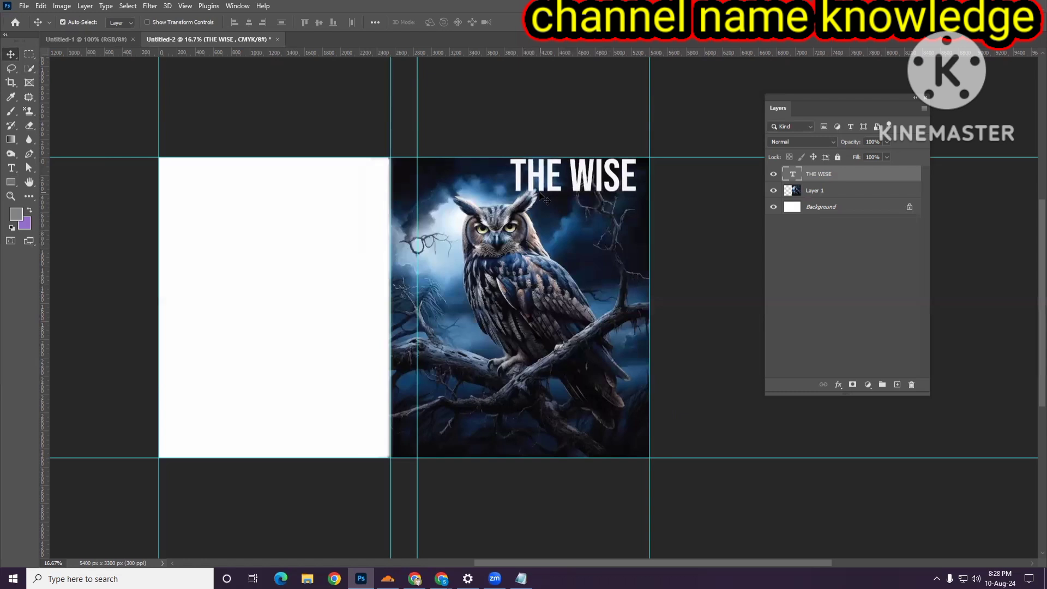
pyautogui.press('Right')
pyautogui.press('Right')
pyautogui.press('Right')
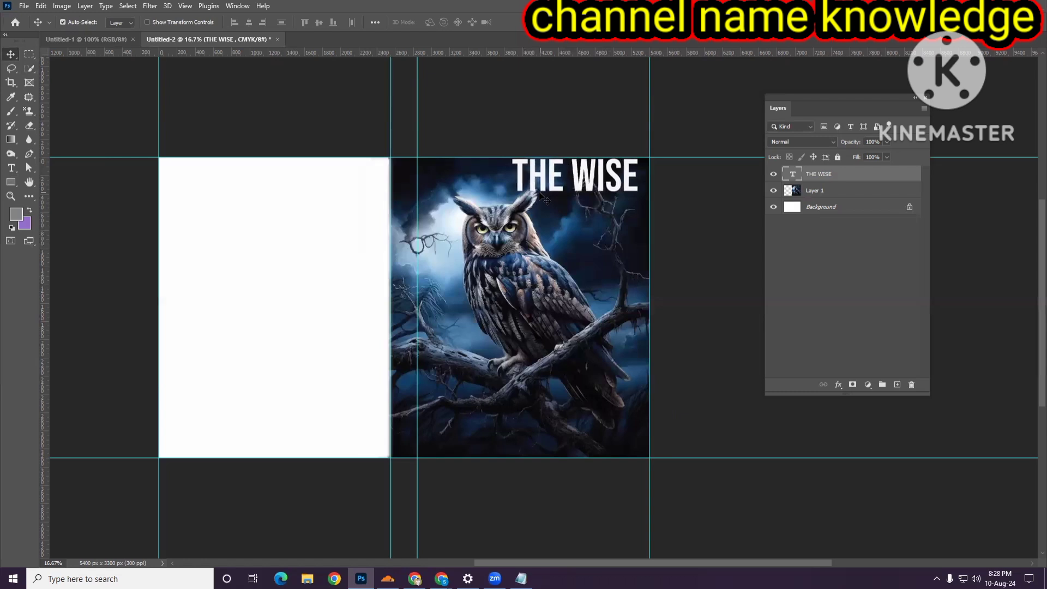
pyautogui.moveTo(555, 188); pyautogui.dragTo(553, 191)
pyautogui.press('Right')
pyautogui.press('Right')
pyautogui.press('Right')
pyautogui.press('Right')
pyautogui.press('Right')
pyautogui.press('Right')
pyautogui.press('Right')
pyautogui.press('Right')
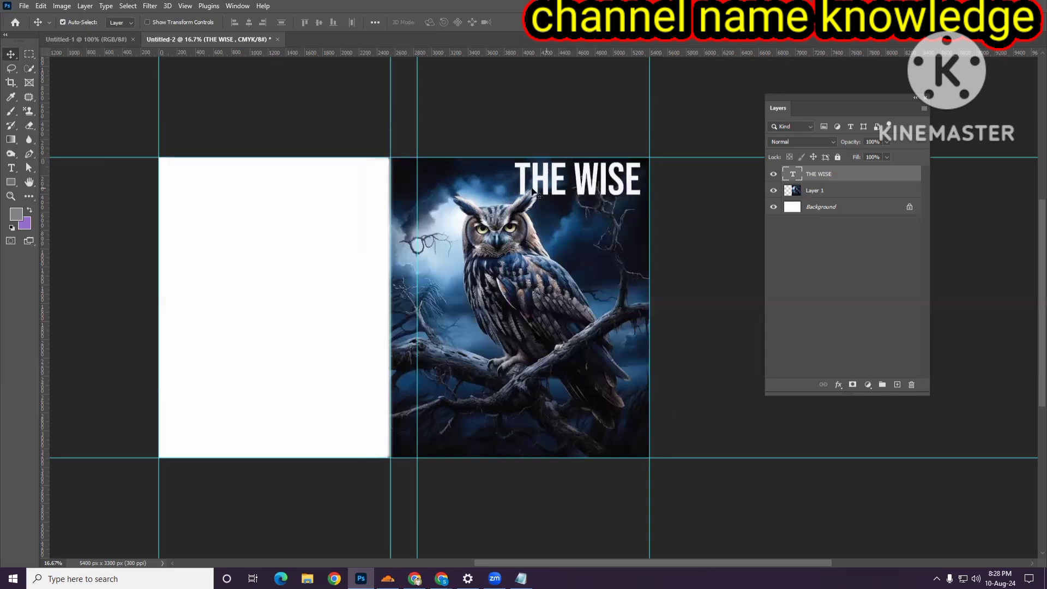
# - Duplicate the title below itself and change the copy's text to OWL
pyautogui.moveTo(584, 189); pyautogui.dragTo(593, 217)
pyautogui.click(11, 167)
pyautogui.click(591, 235)
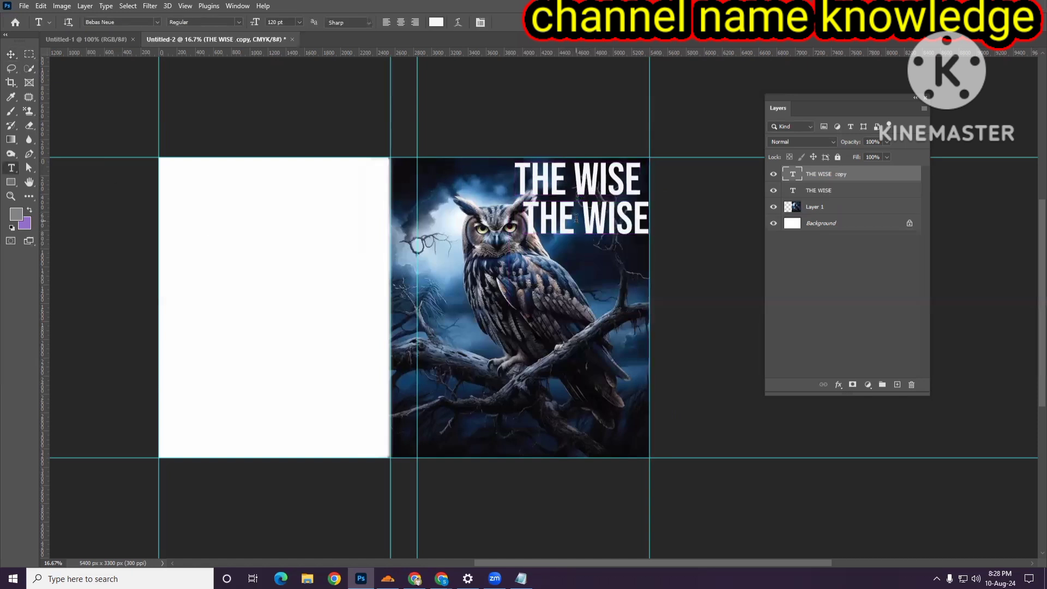
pyautogui.hotkey('ctrl', 'a')
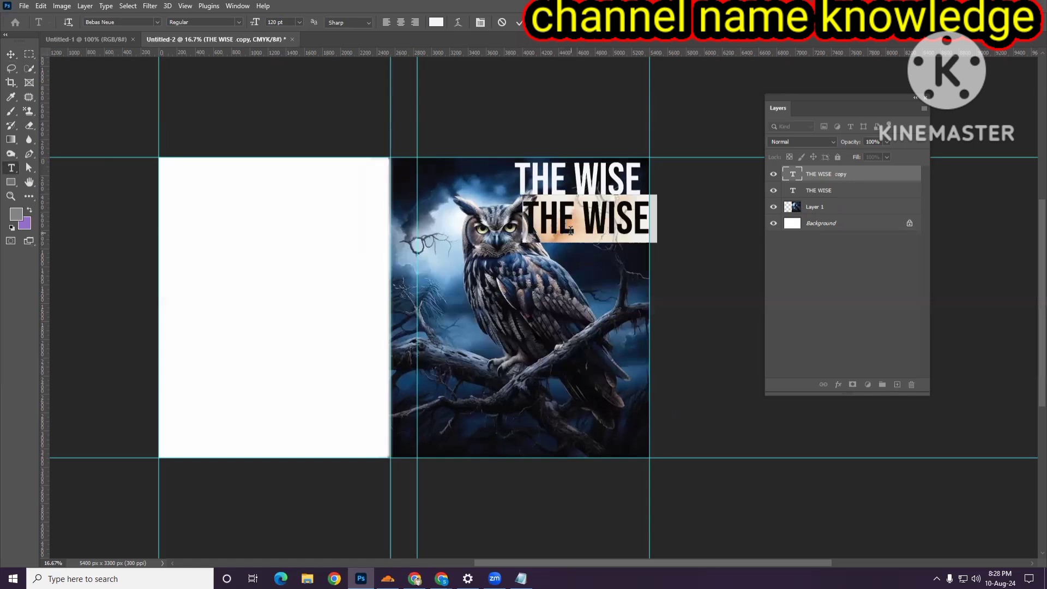
pyautogui.write('OW')
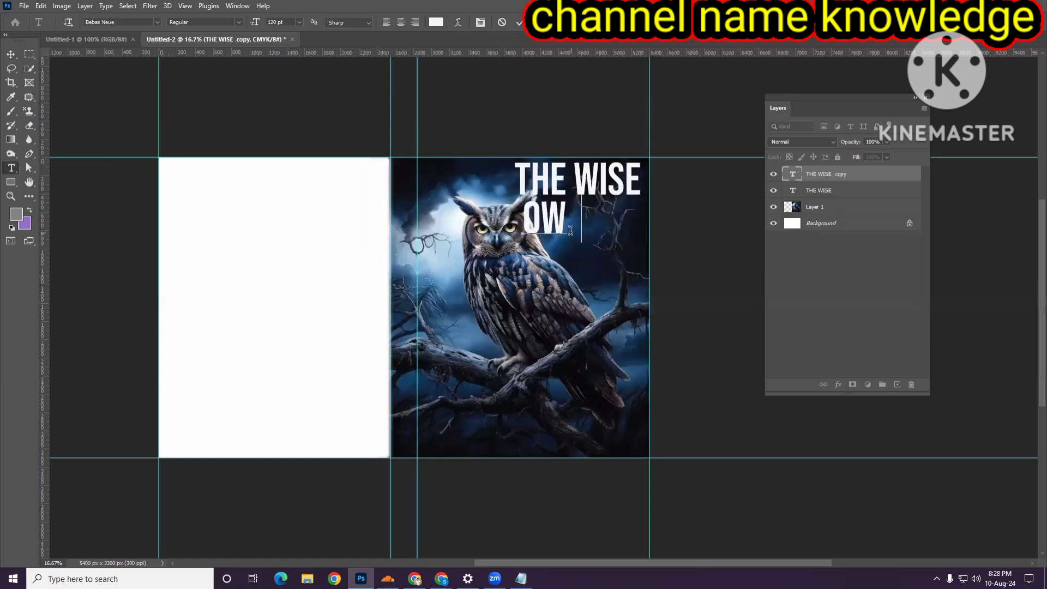
pyautogui.write('L')
# - Set the OWL text font to Marcy Christole and shift it slightly under the title
pyautogui.hotkey('ctrl', 'a')
pyautogui.click(154, 22)
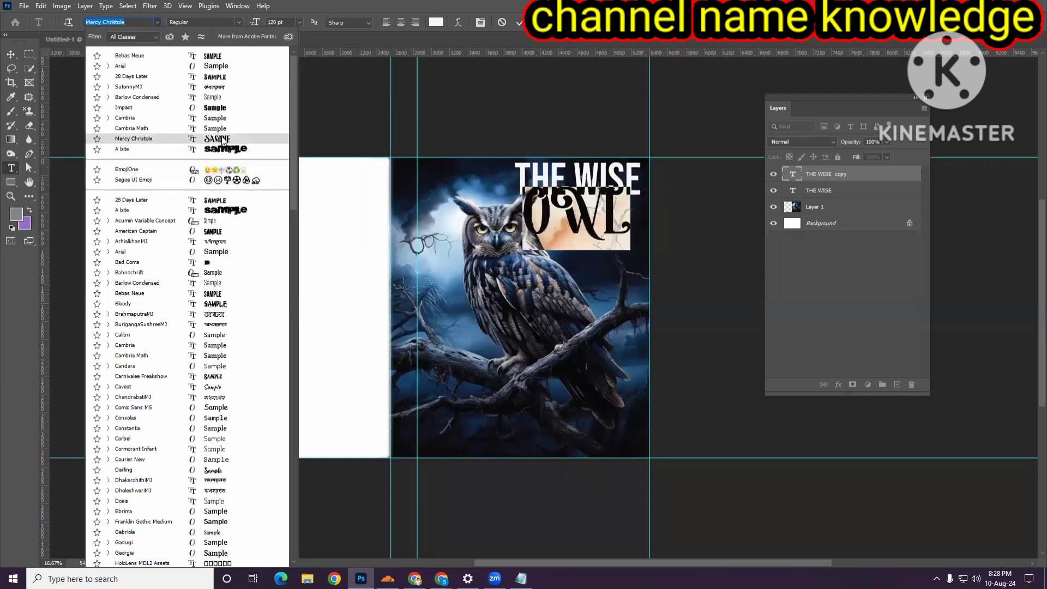
pyautogui.click(222, 138)
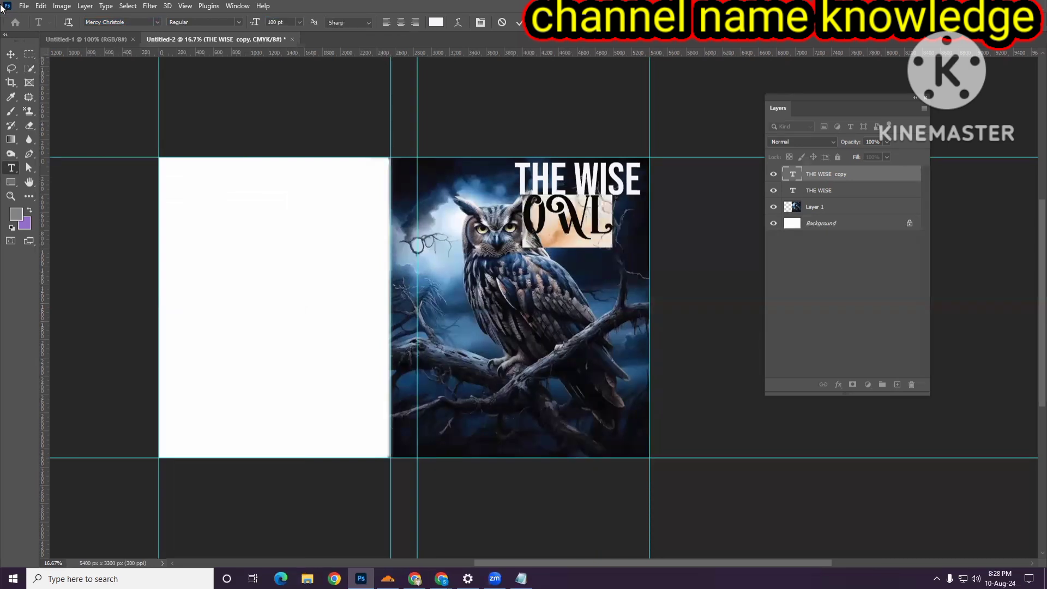
pyautogui.click(11, 53)
pyautogui.moveTo(581, 225); pyautogui.dragTo(614, 235)
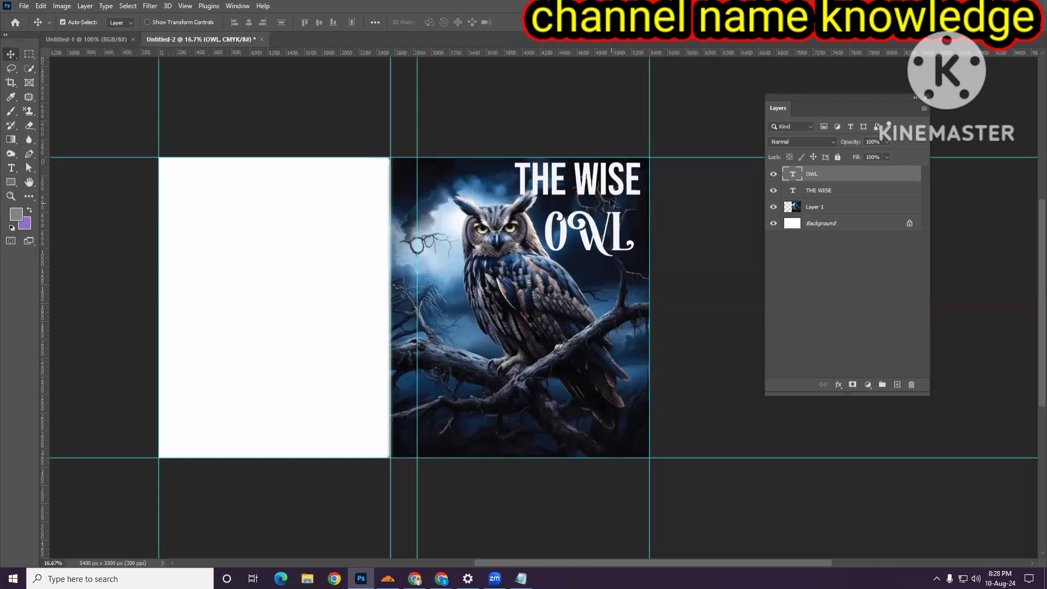
# - Add a Bevel & Emboss layer style to THE WISE title with a near-white highlight colour
pyautogui.moveTo(604, 191); pyautogui.dragTo(605, 191)
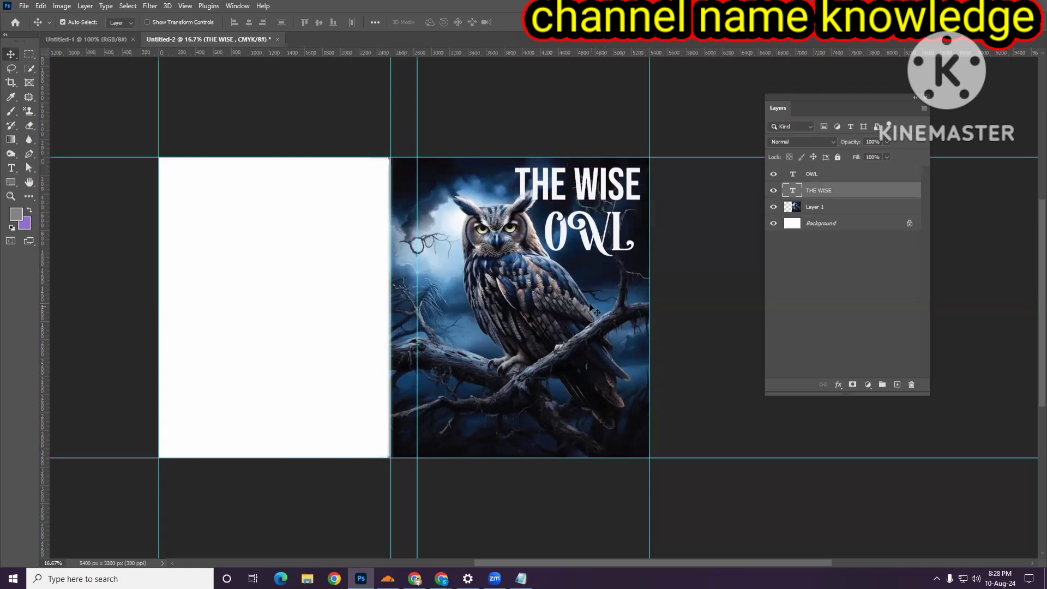
pyautogui.rightClick(827, 191)
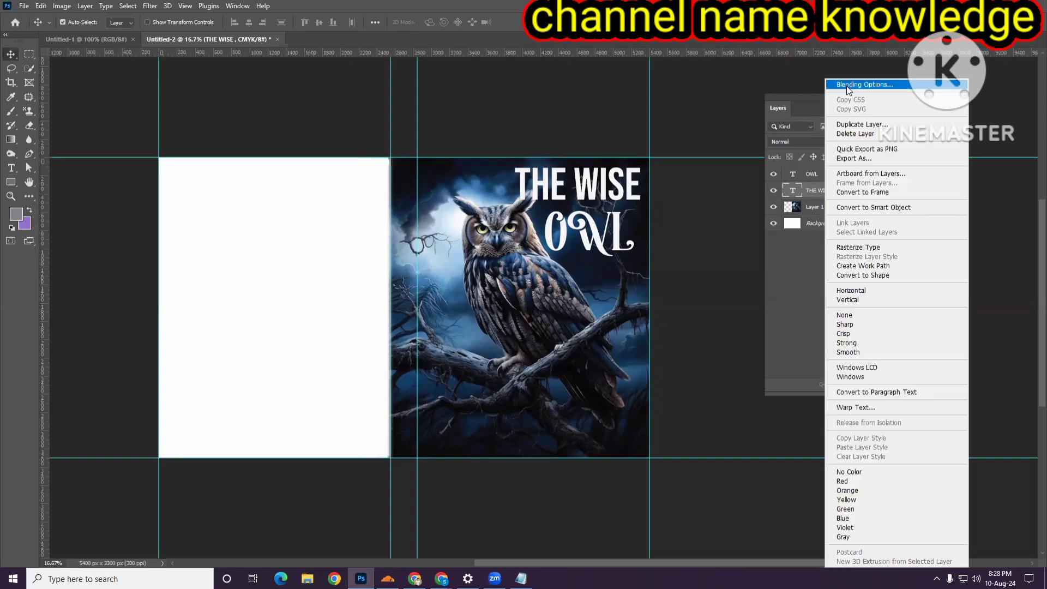
pyautogui.click(845, 85)
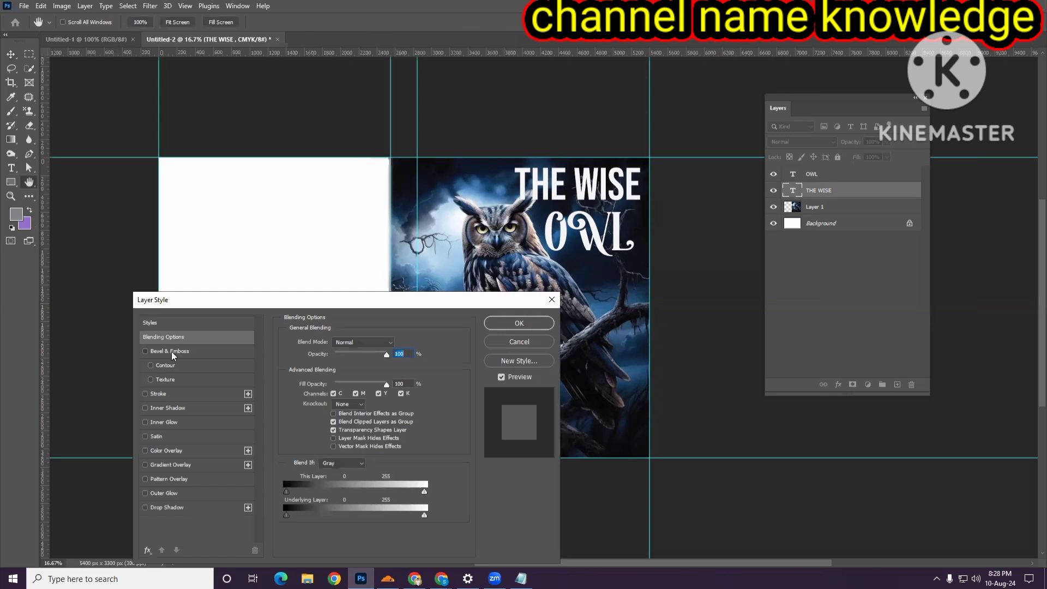
pyautogui.click(178, 352)
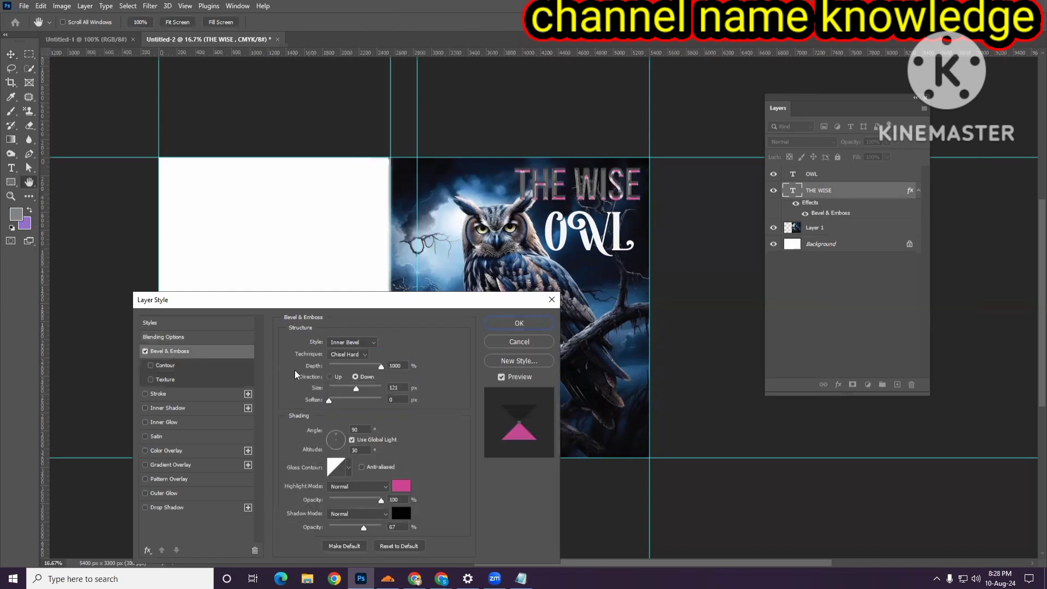
pyautogui.click(402, 487)
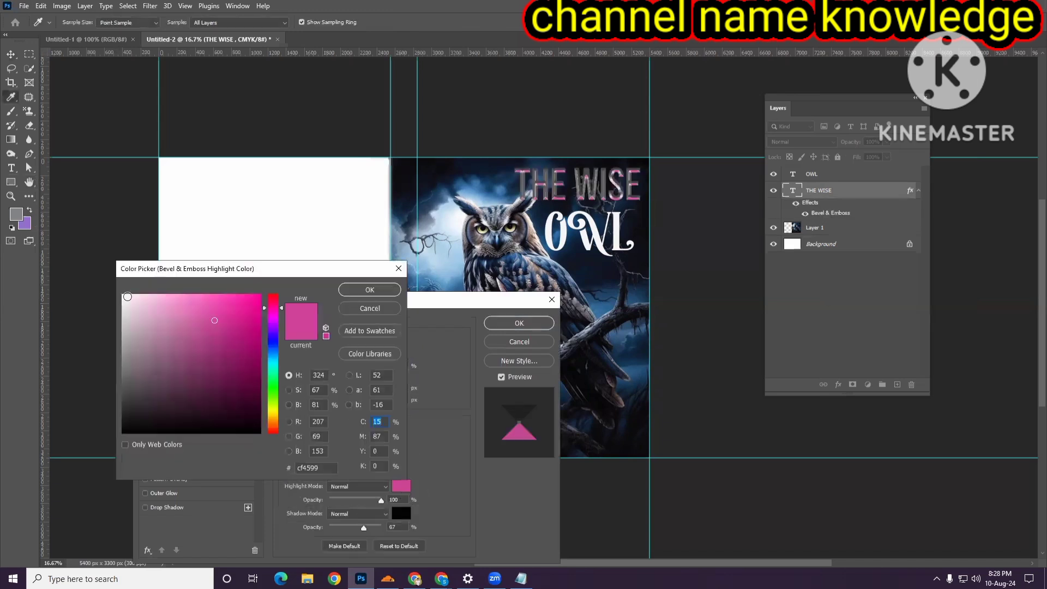
pyautogui.click(123, 300)
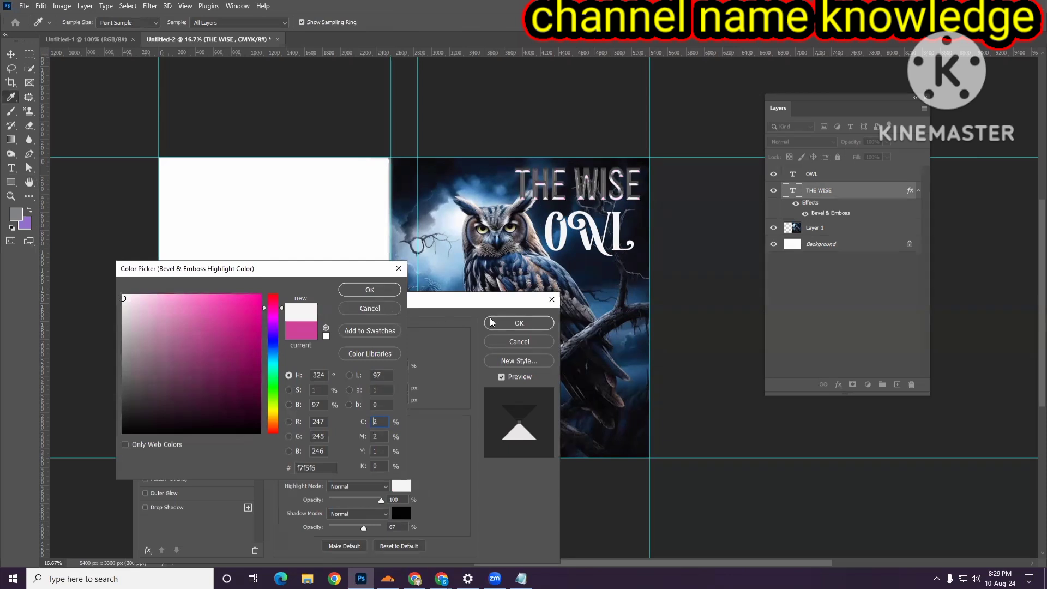
pyautogui.click(370, 290)
# - Switch the title's bevel style to Outer Bevel, set its size to 7 px, and apply it
pyautogui.moveTo(410, 309); pyautogui.dragTo(388, 264)
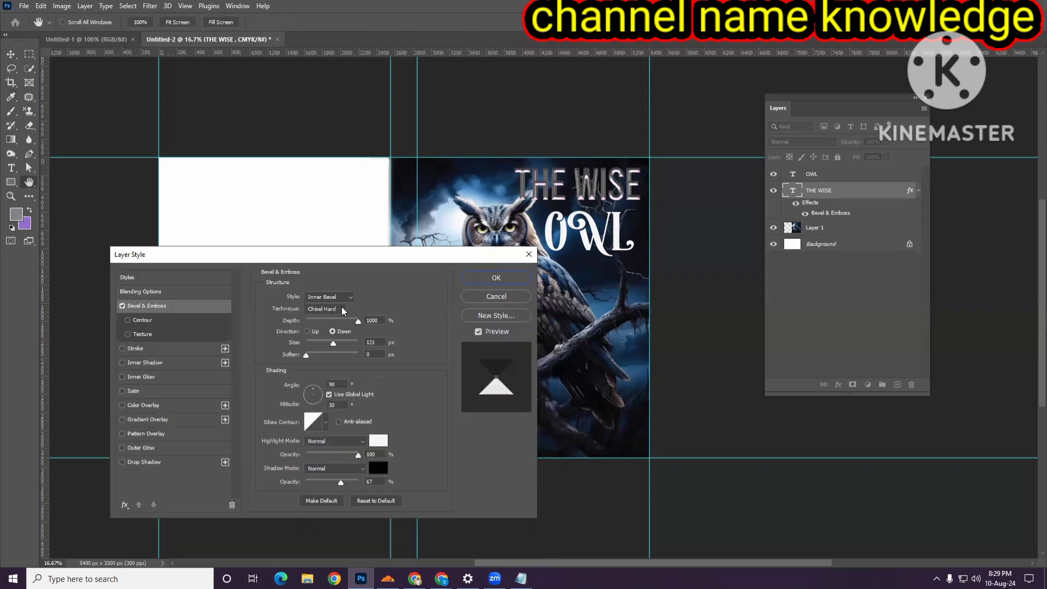
pyautogui.click(338, 297)
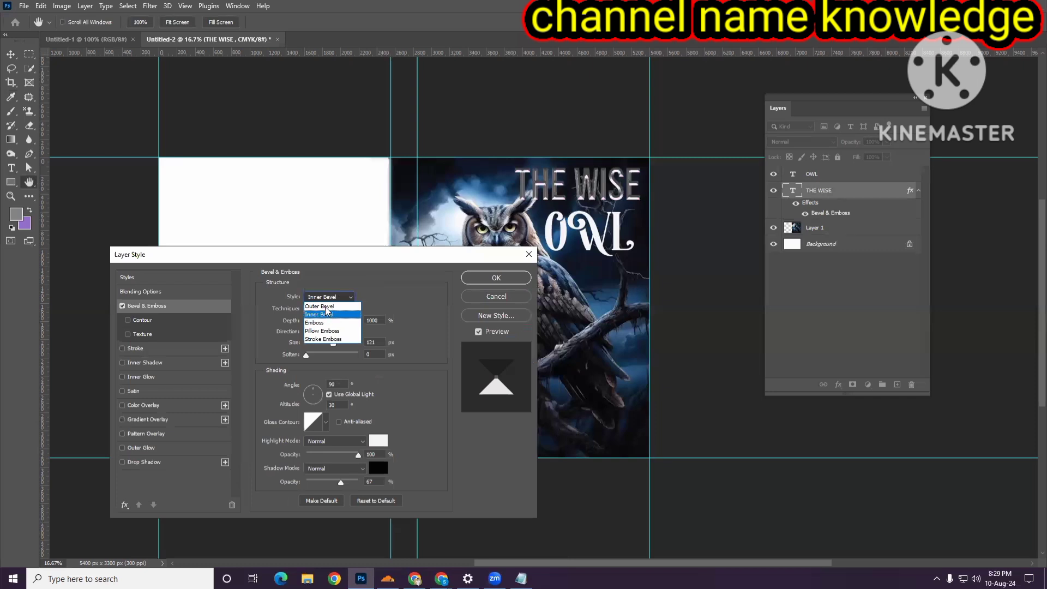
pyautogui.click(327, 307)
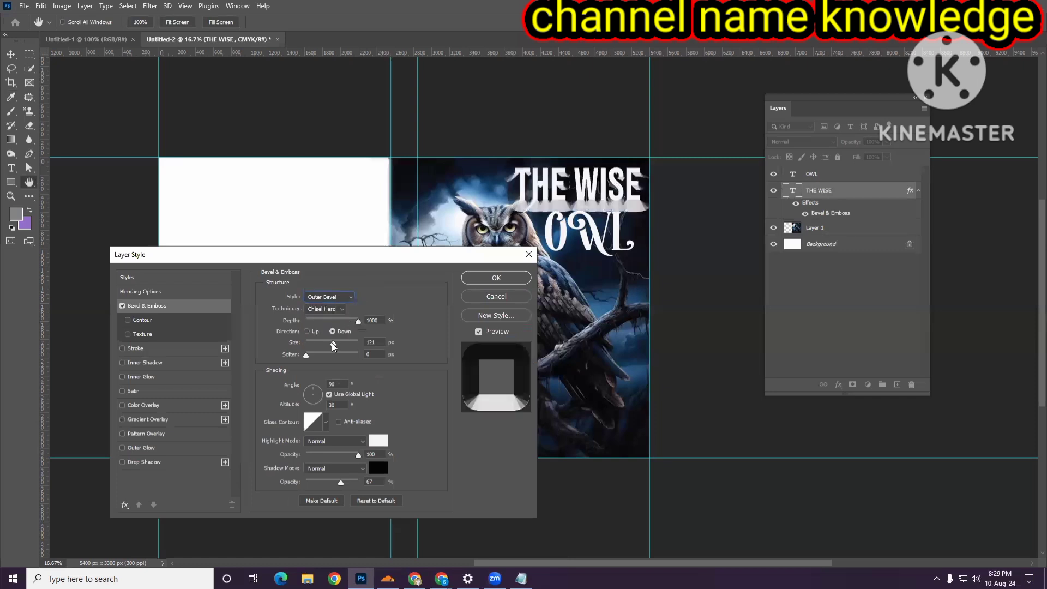
pyautogui.moveTo(333, 344); pyautogui.dragTo(310, 347)
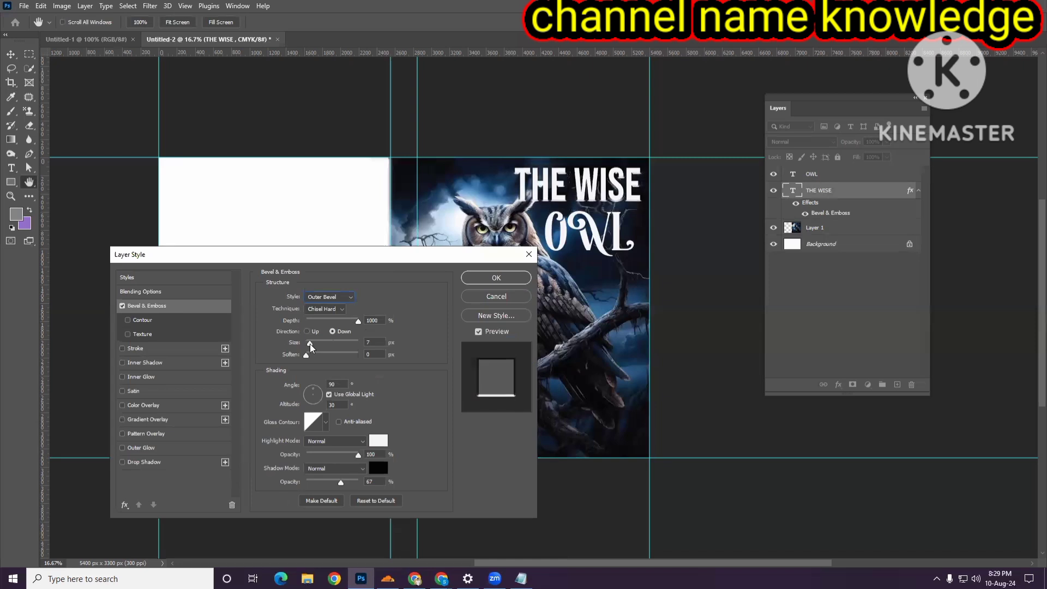
pyautogui.click(497, 278)
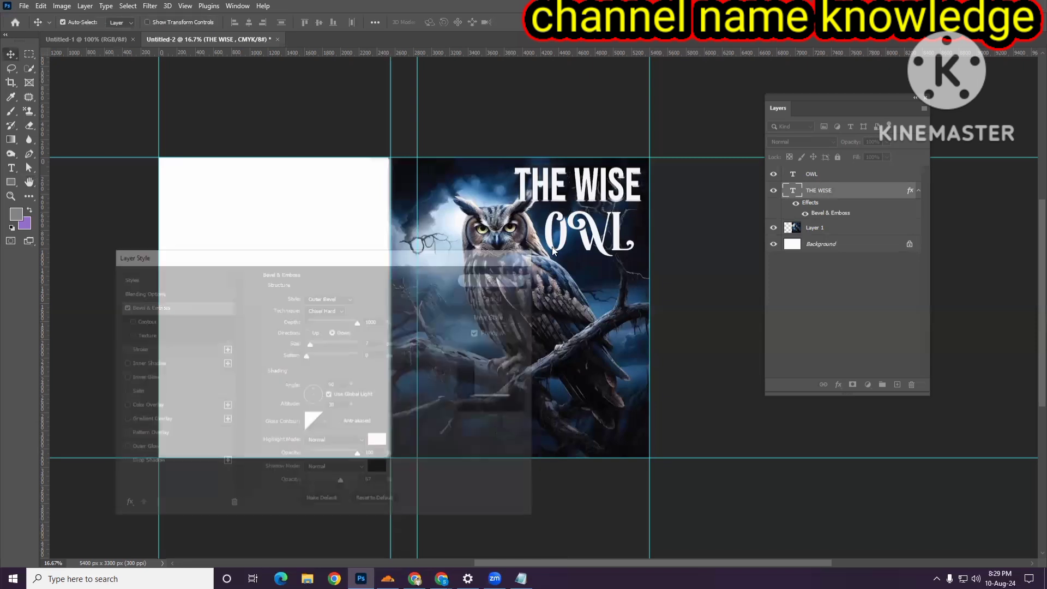
# - Apply the same Outer Bevel Bevel & Emboss effect to the OWL text and nudge it slightly
pyautogui.click(567, 244)
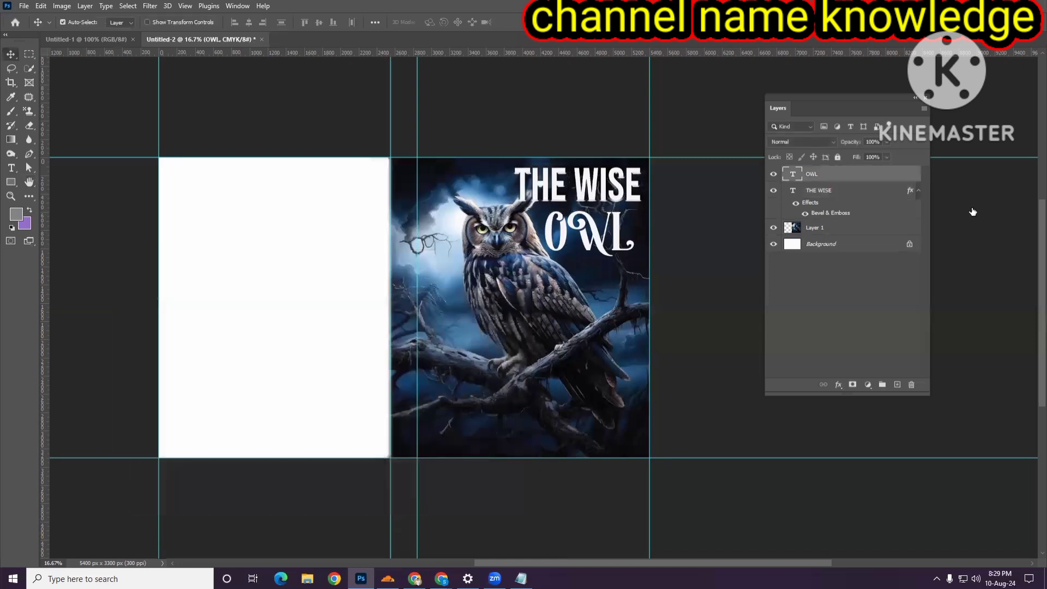
pyautogui.rightClick(824, 174)
pyautogui.click(854, 86)
pyautogui.click(185, 304)
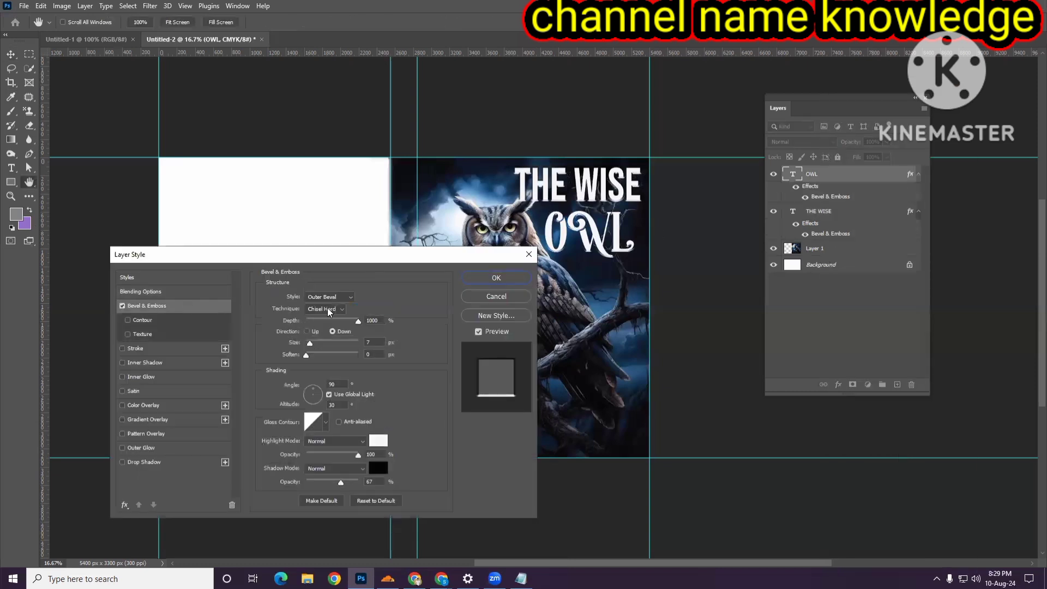
pyautogui.click(495, 278)
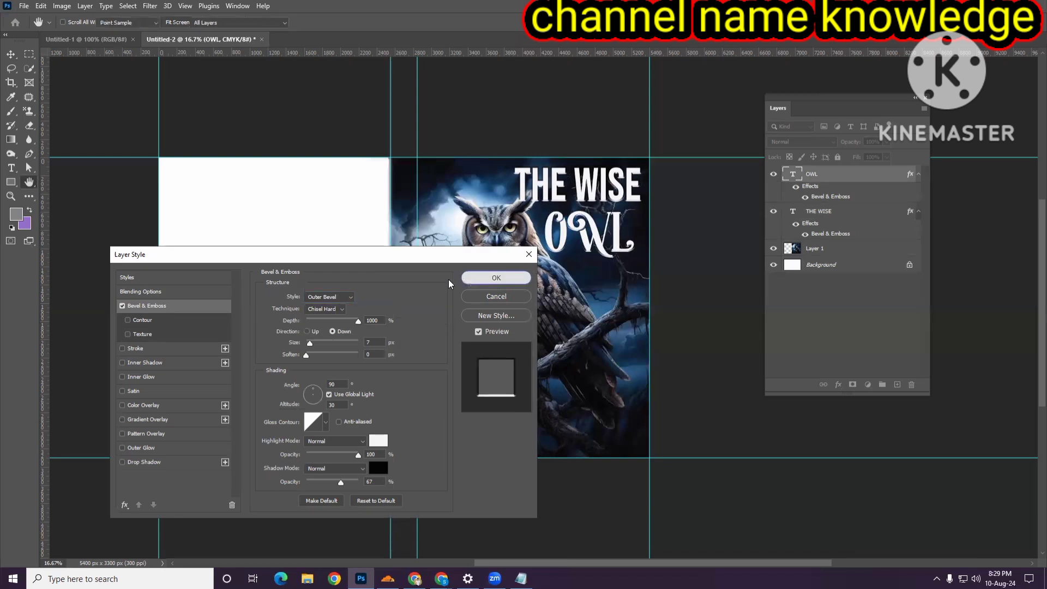
pyautogui.moveTo(591, 237); pyautogui.dragTo(592, 237)
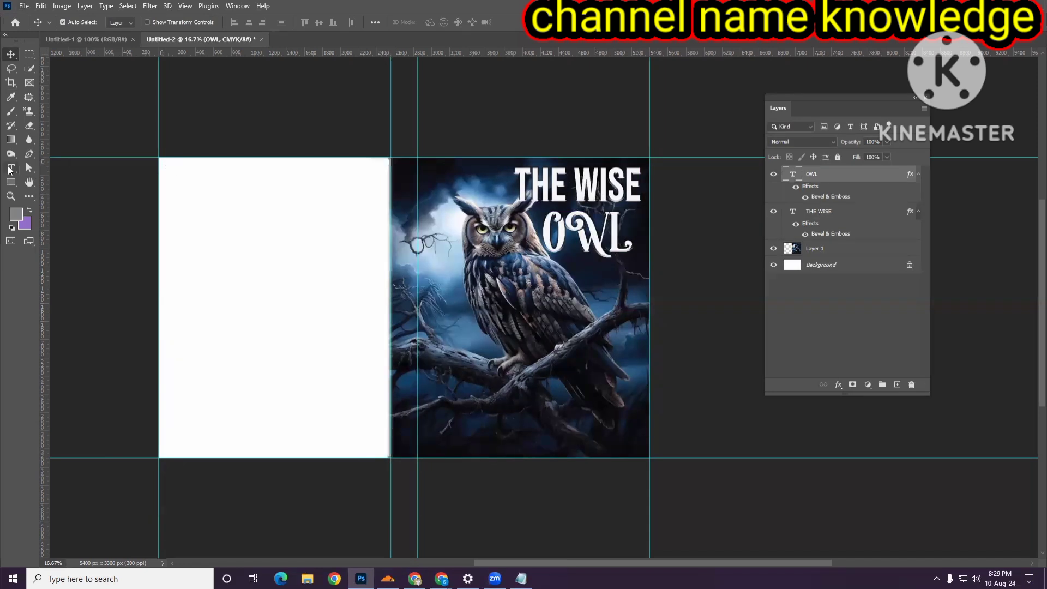
# - Add a new text line reading AUTHOR NAME near the bottom of the front cover
pyautogui.click(8, 167)
pyautogui.rightClick(11, 172)
pyautogui.click(46, 168)
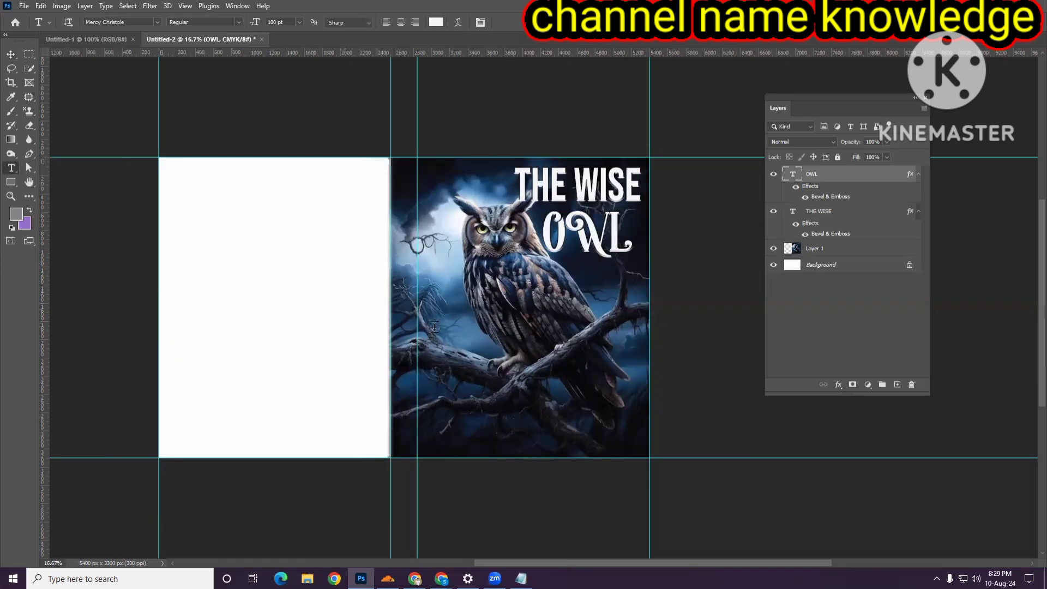
pyautogui.click(456, 431)
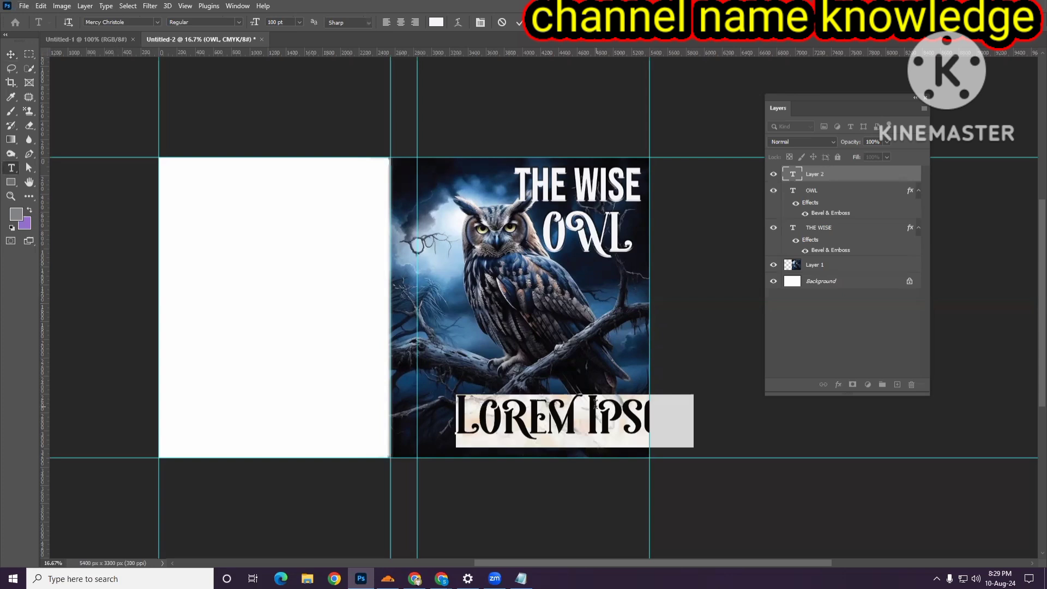
pyautogui.write('AUTH')
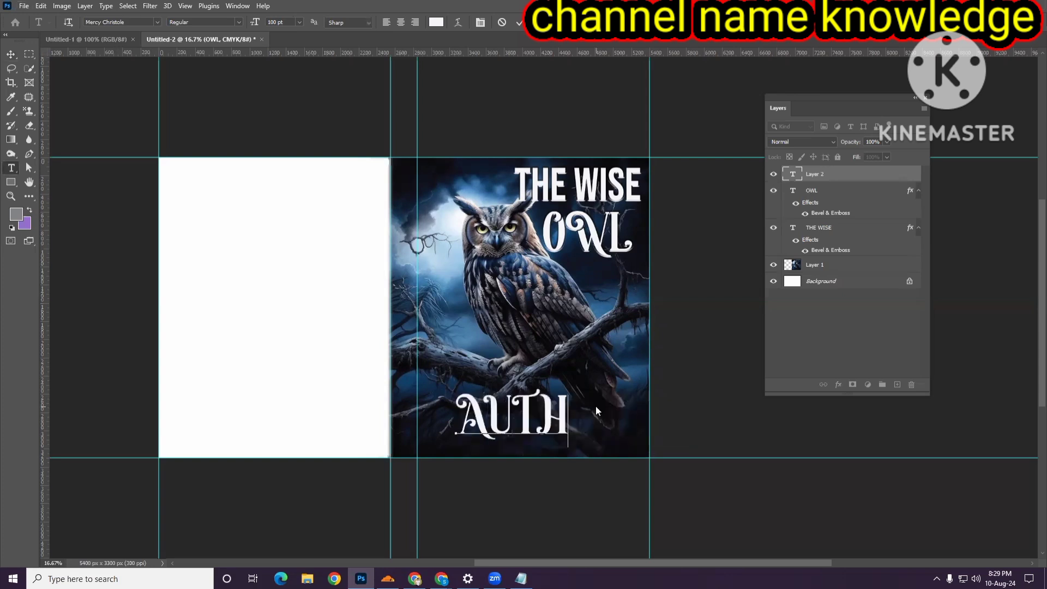
pyautogui.write('OR NAME')
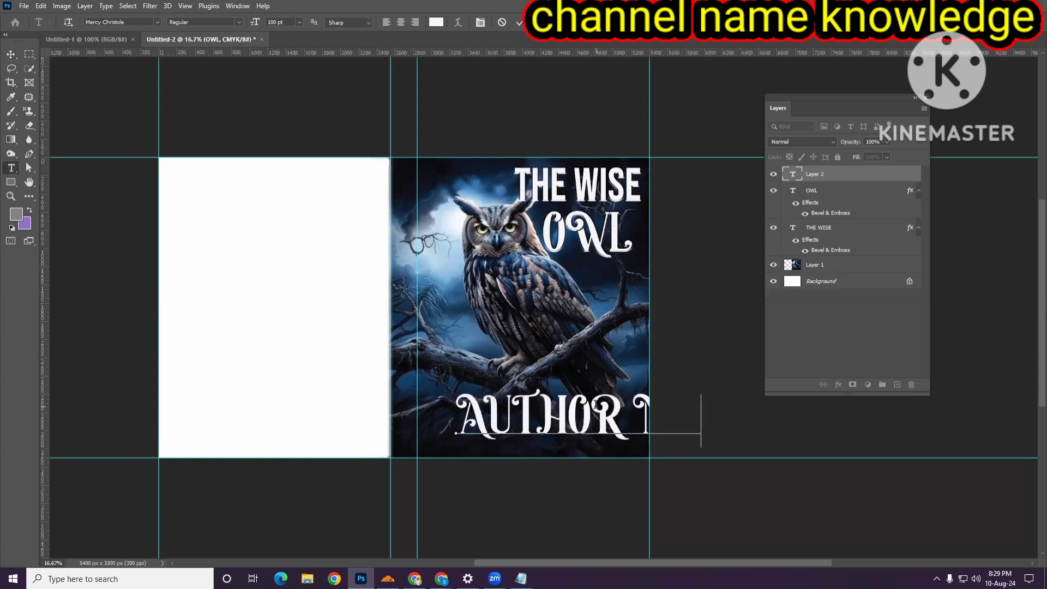
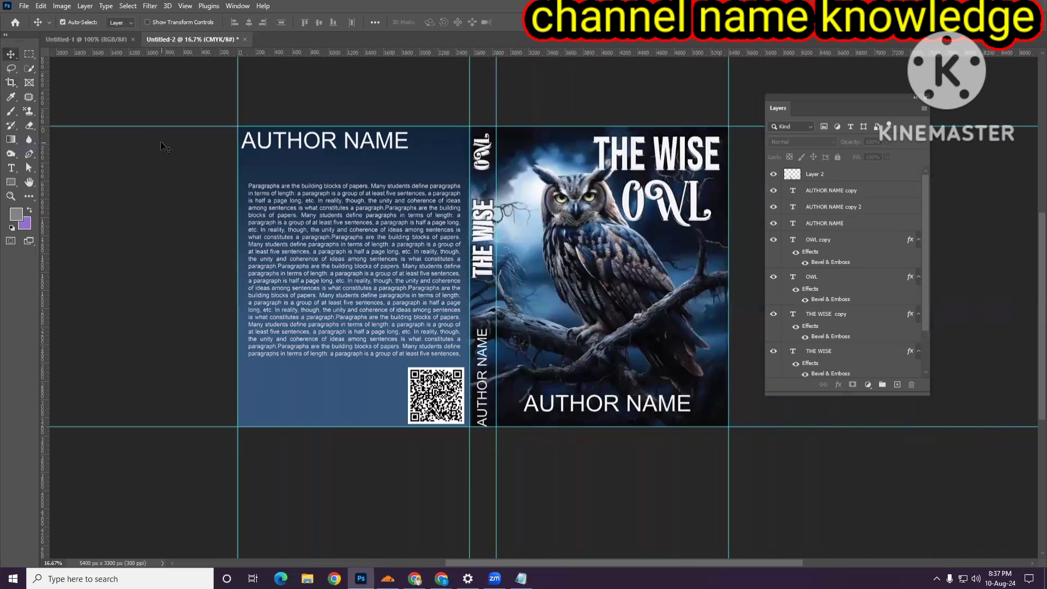
# - Switch to the browser, open freepik.com in a new tab and search it for book transparent
pyautogui.moveTo(441, 578)
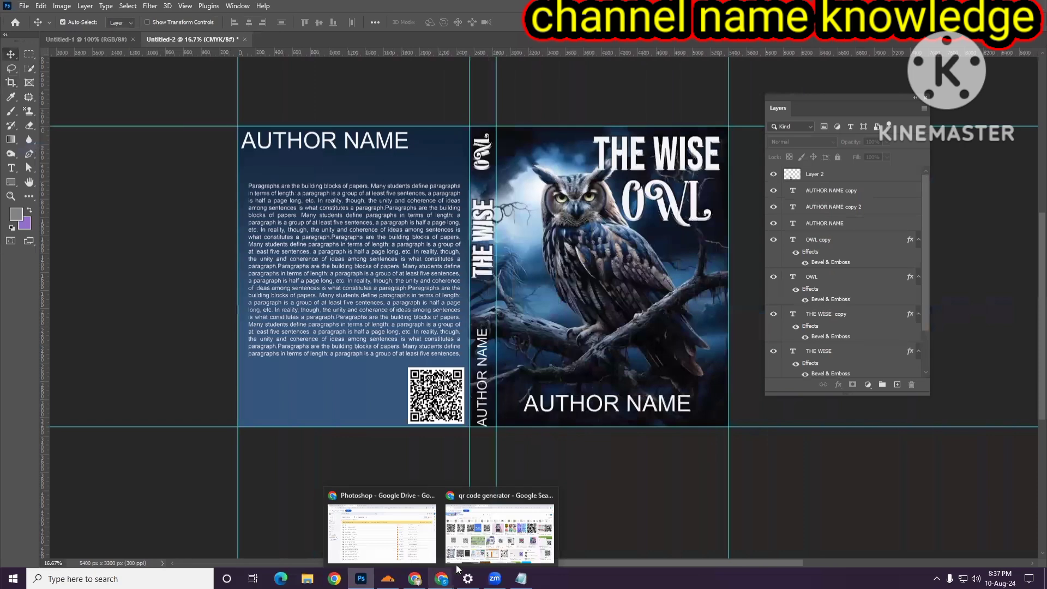
pyautogui.click(499, 529)
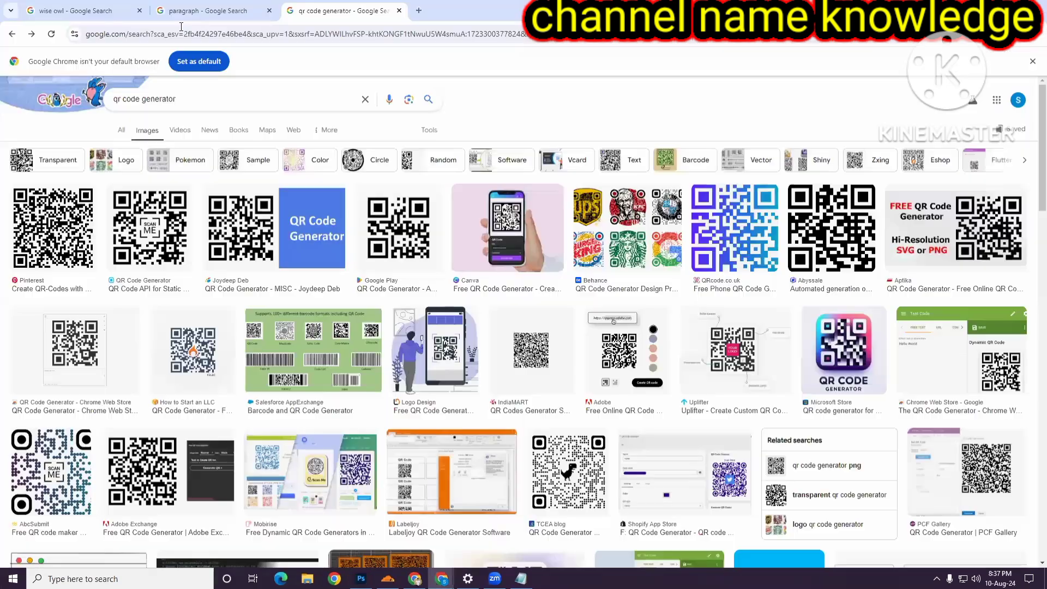
pyautogui.click(419, 10)
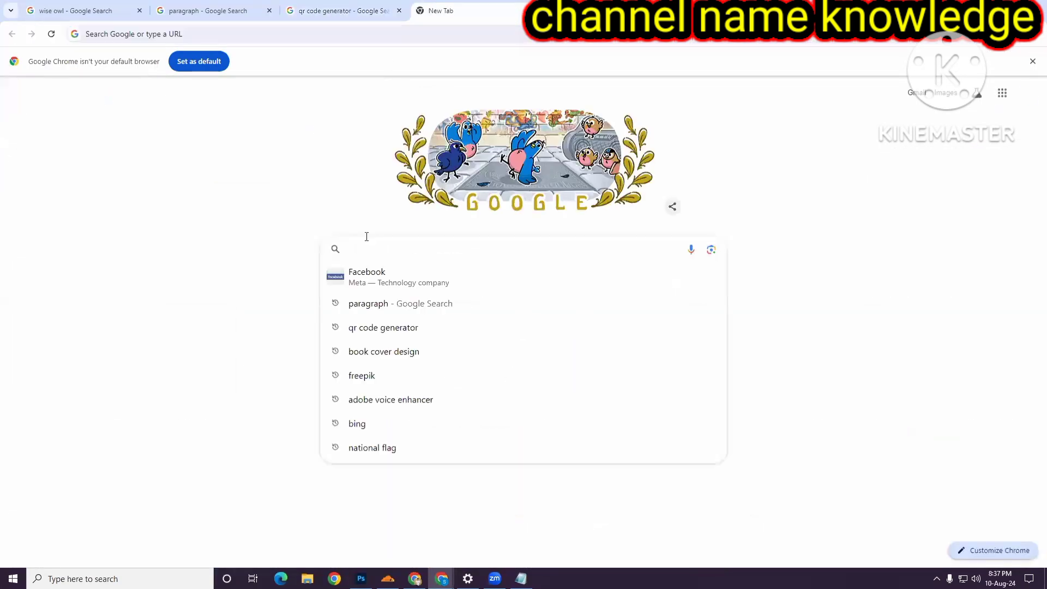
pyautogui.write('freepik')
pyautogui.press('Return')
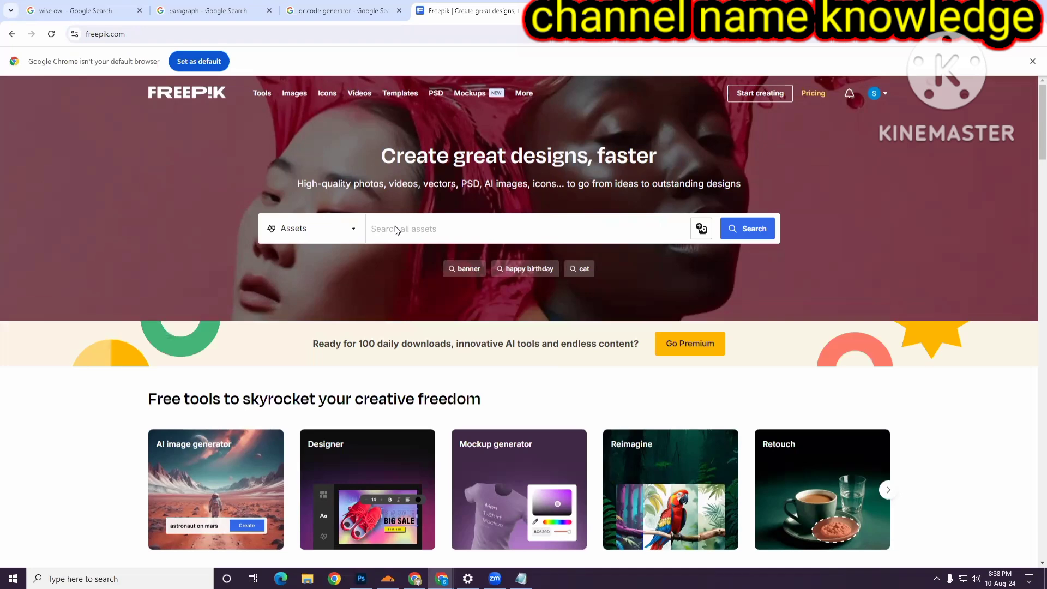
pyautogui.write('book transparent')
pyautogui.click(756, 231)
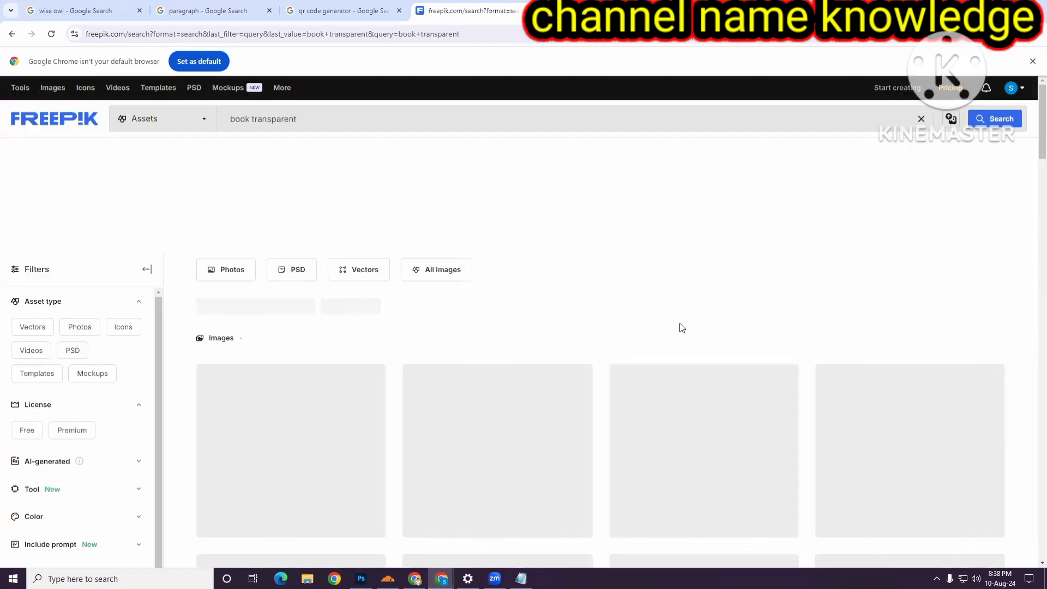
# - Browse the book transparent image results for a suitable book image
pyautogui.scroll(-3, 681, 322)
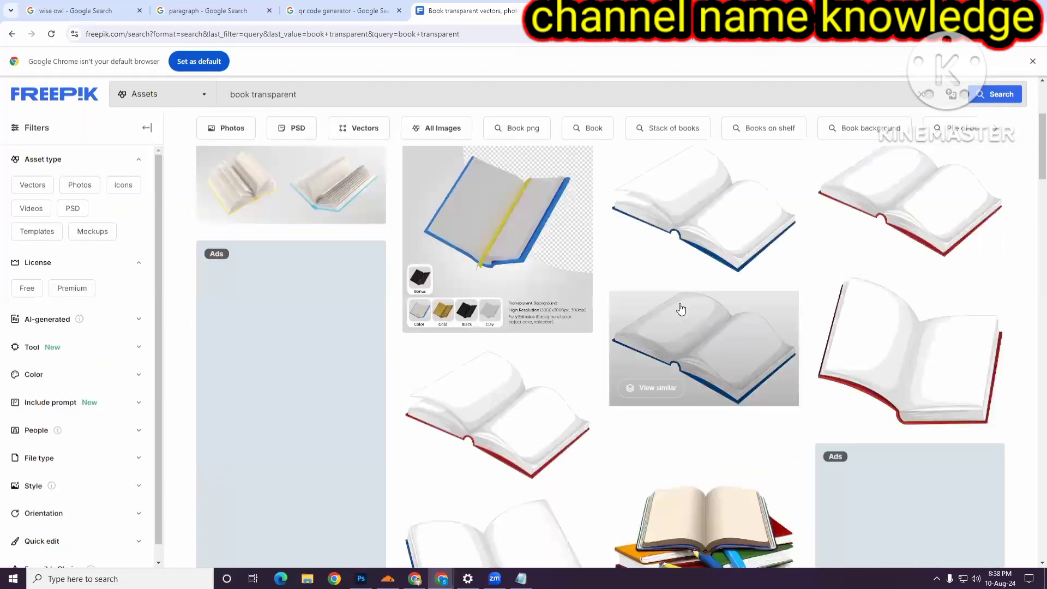
pyautogui.scroll(-4, 560, 323)
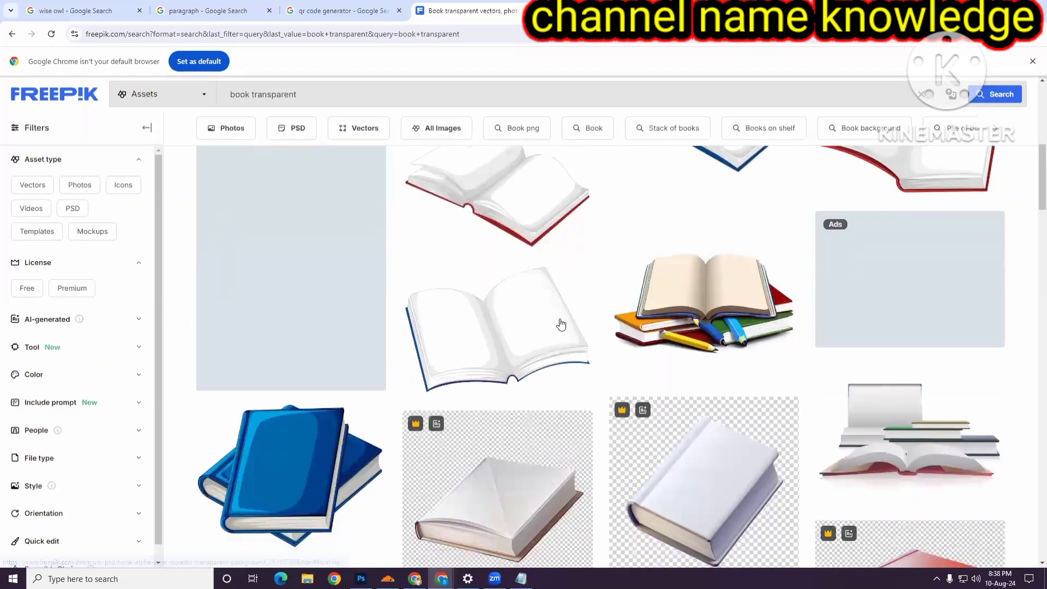
pyautogui.scroll(-4, 561, 323)
pyautogui.scroll(-5, 704, 344)
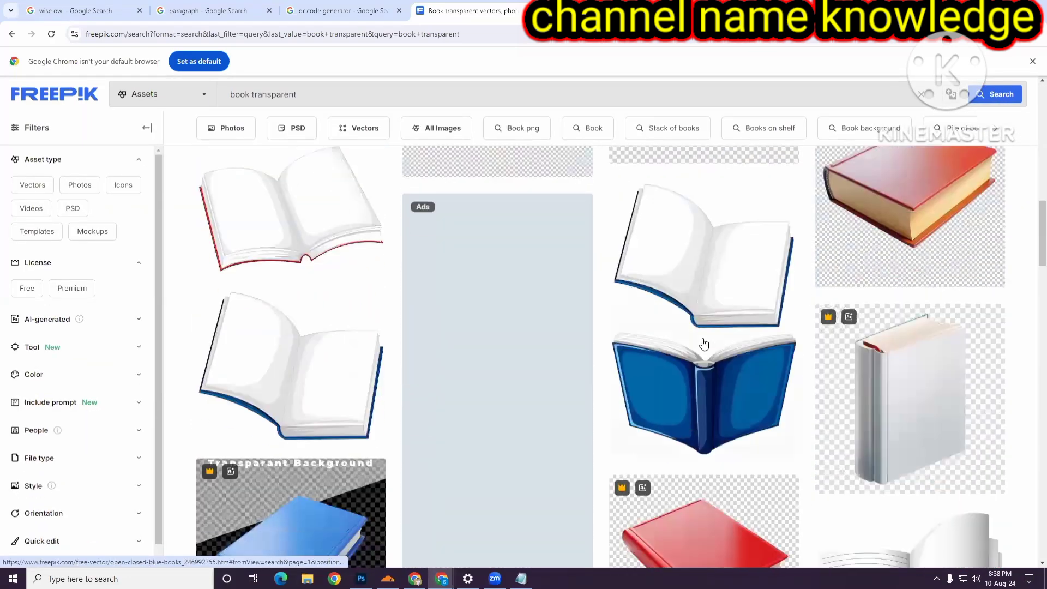
pyautogui.scroll(-5, 705, 325)
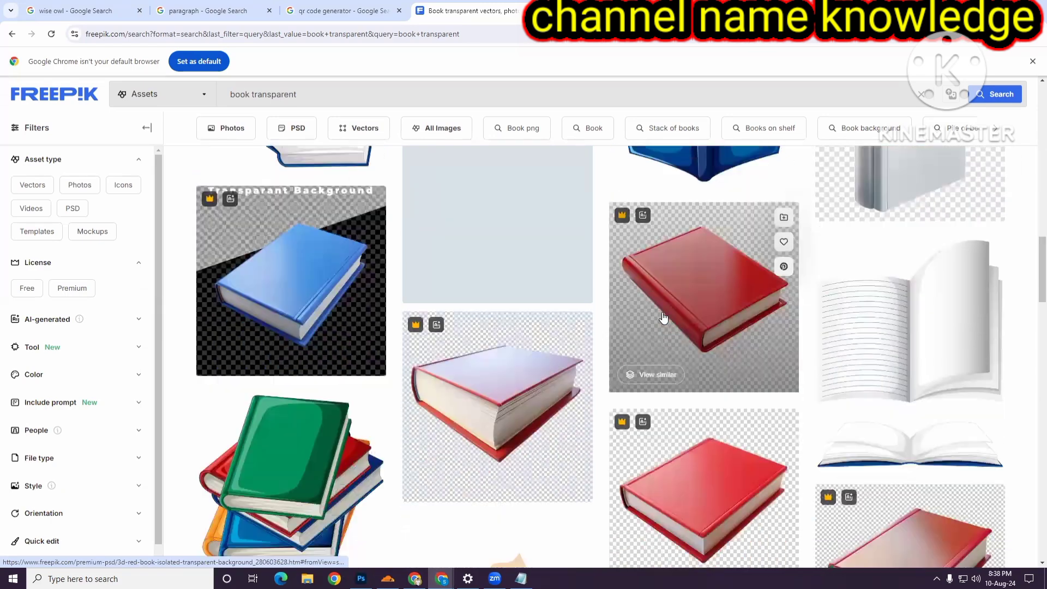
pyautogui.scroll(-7, 661, 321)
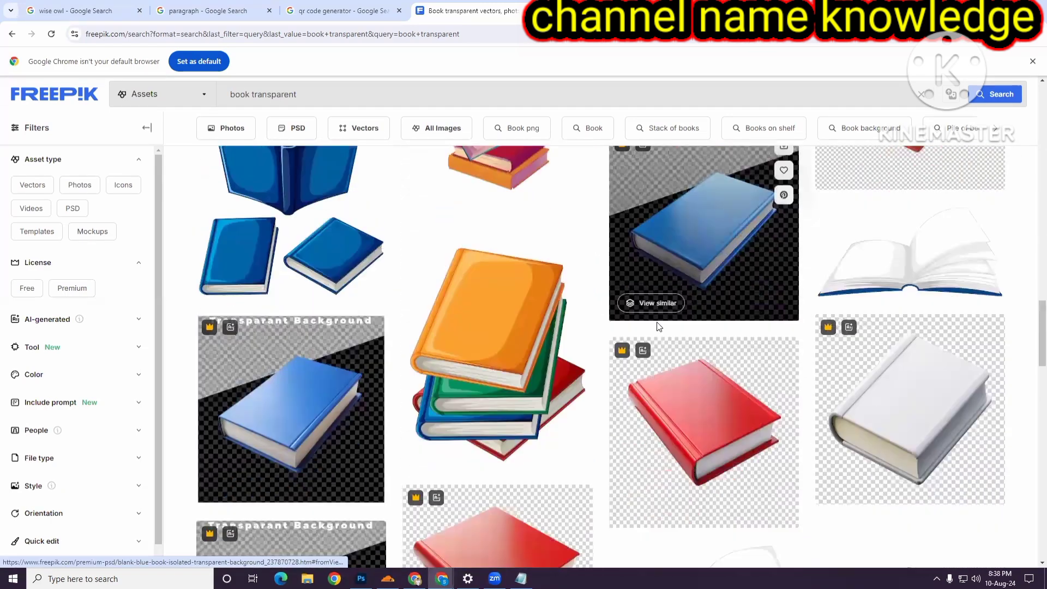
pyautogui.scroll(-3, 656, 326)
pyautogui.scroll(2, 660, 344)
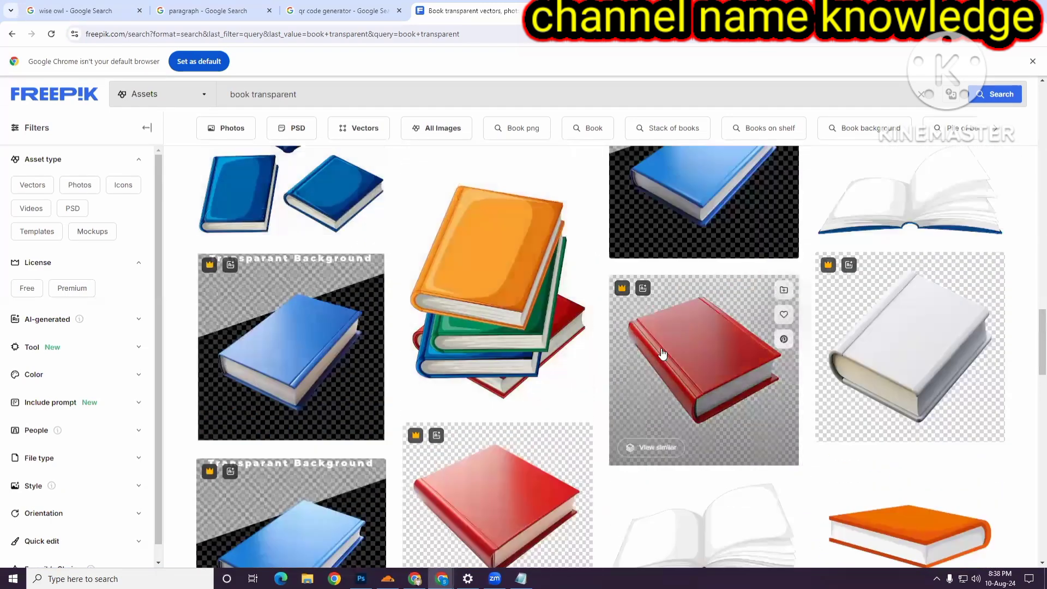
pyautogui.scroll(-15, 663, 354)
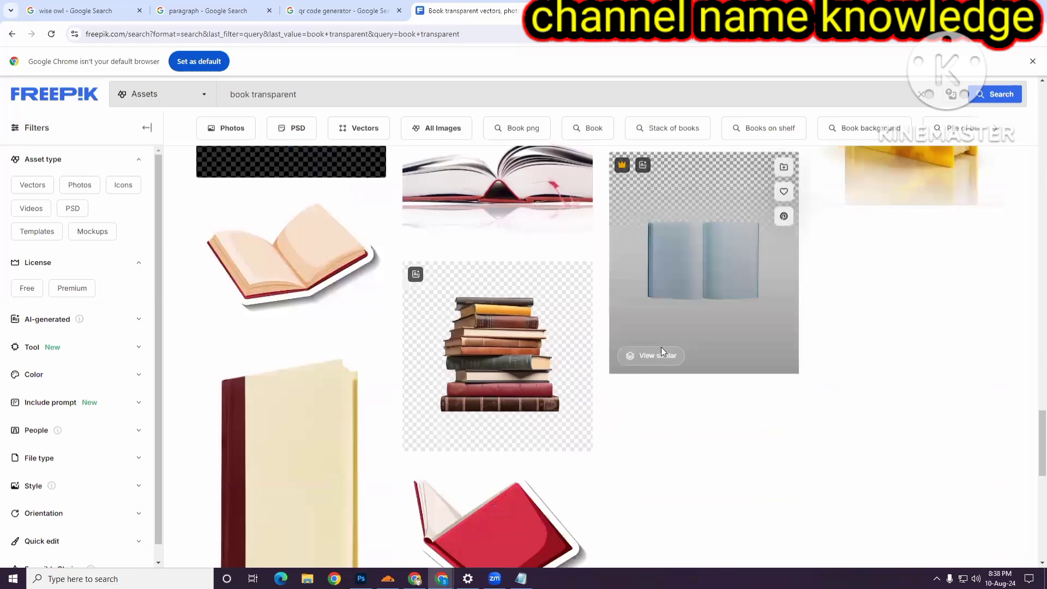
pyautogui.scroll(-8, 661, 347)
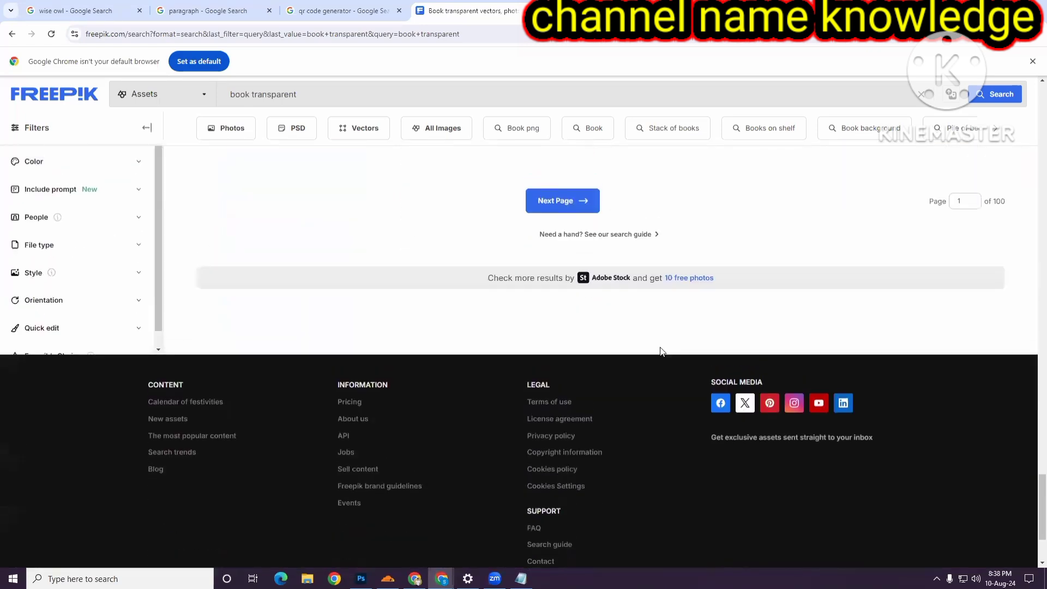
pyautogui.scroll(8, 661, 352)
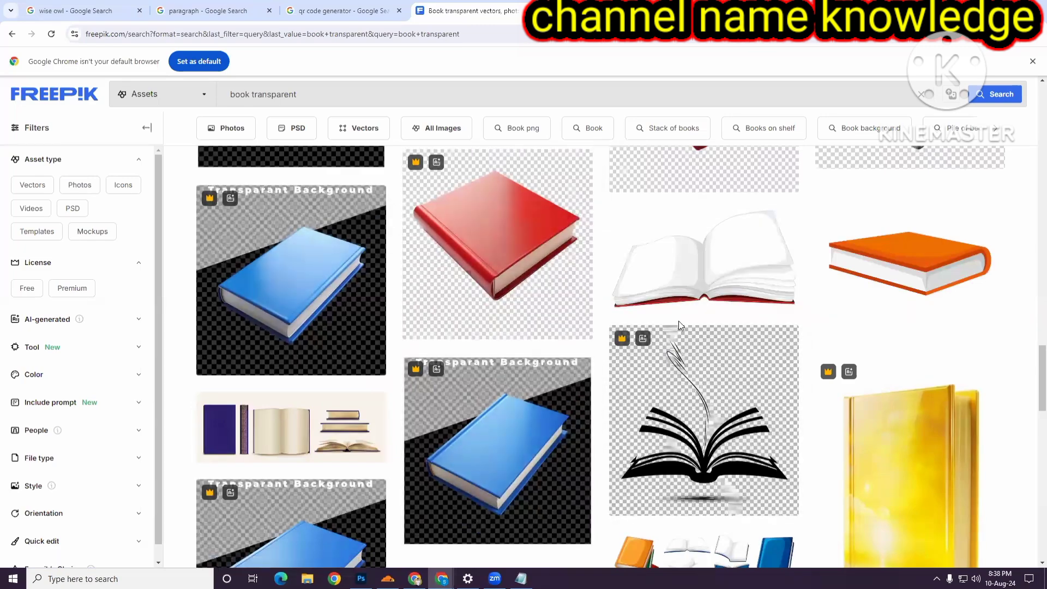
pyautogui.scroll(5, 678, 321)
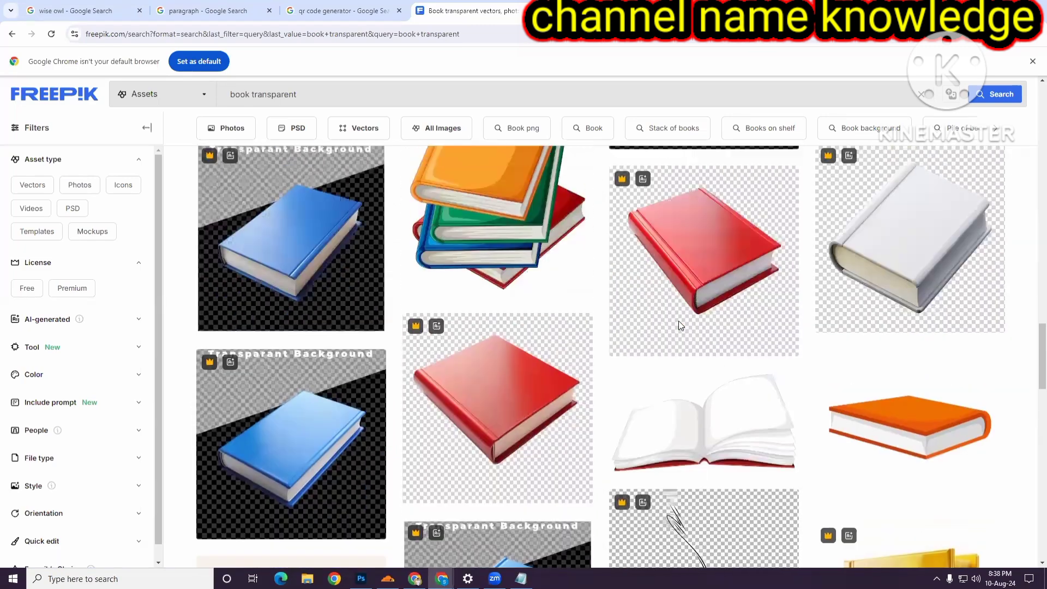
pyautogui.scroll(5, 677, 322)
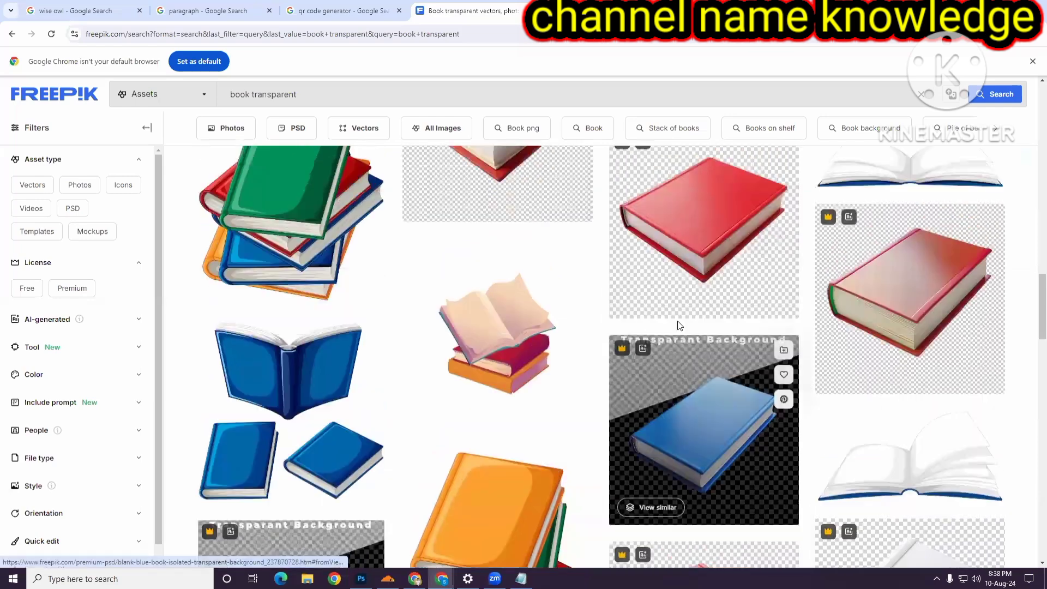
pyautogui.scroll(2, 654, 324)
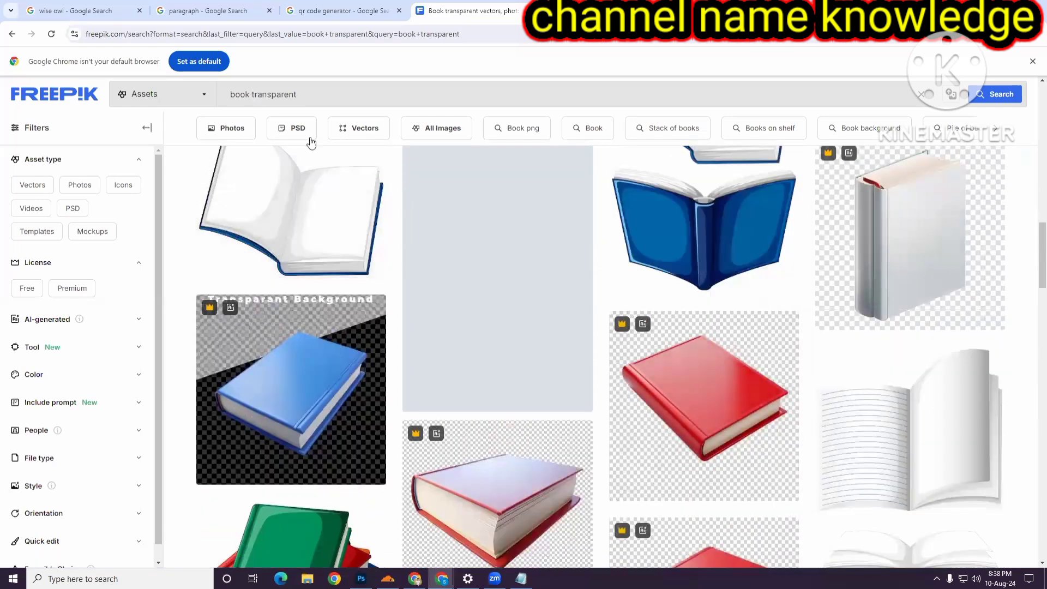
# - Change the Freepik search to book cover transparent and run it
pyautogui.write('cove')
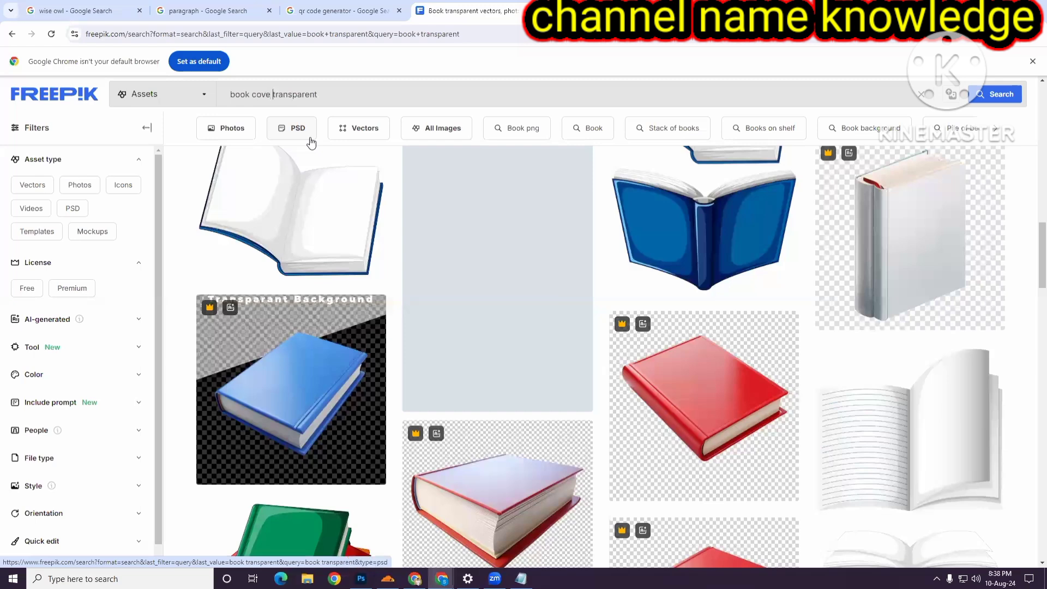
pyautogui.press('Return')
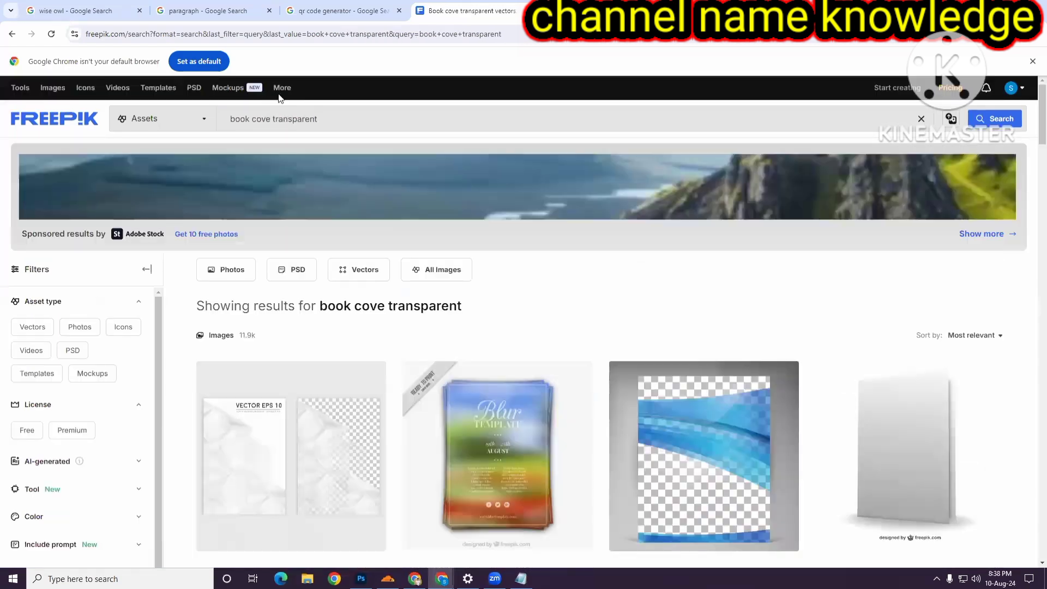
pyautogui.moveTo(279, 95)
pyautogui.write('r')
pyautogui.press('Return')
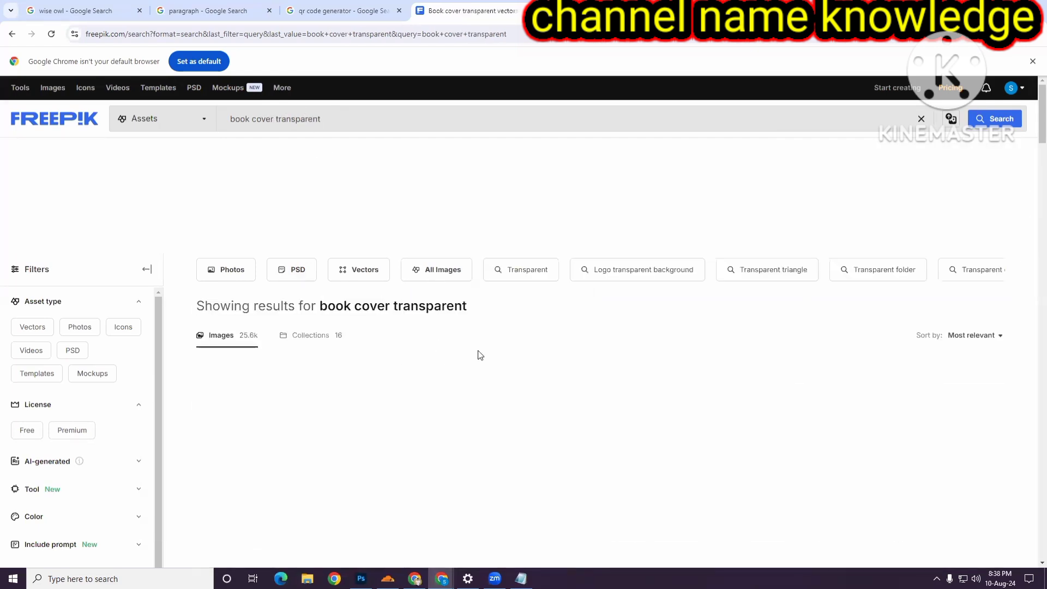
# - Browse the book cover transparent results for blank cover mockups
pyautogui.scroll(-5, 479, 356)
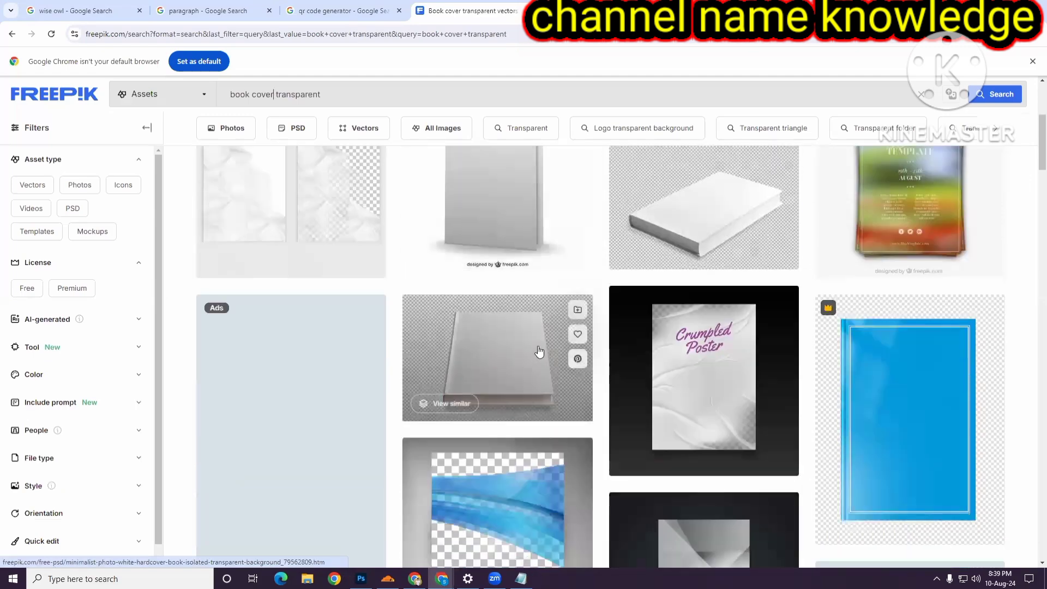
pyautogui.scroll(-6, 734, 238)
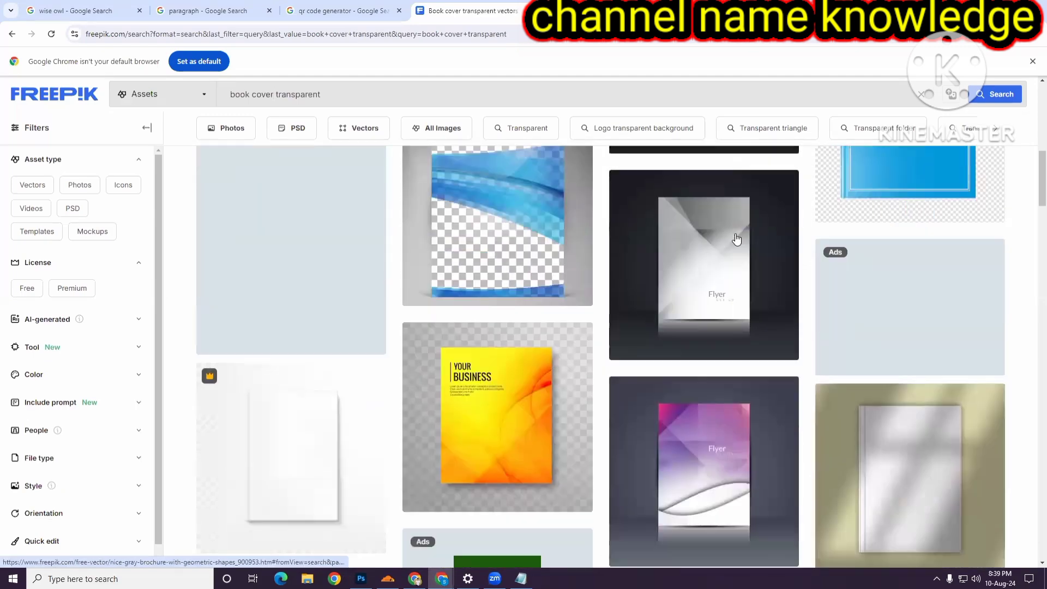
pyautogui.scroll(-8, 736, 238)
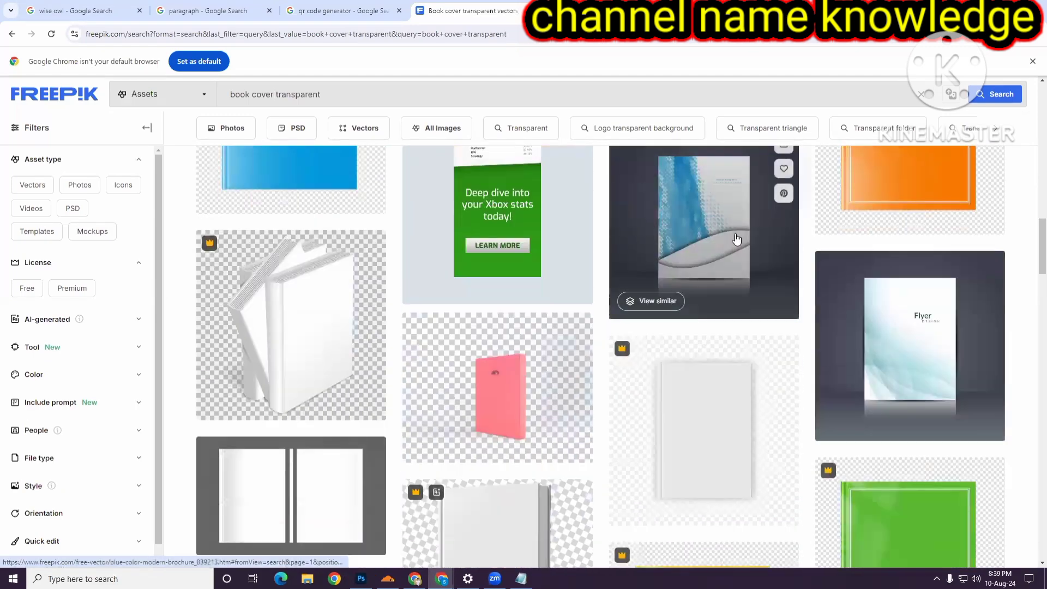
pyautogui.scroll(-1, 736, 238)
pyautogui.scroll(-3, 614, 343)
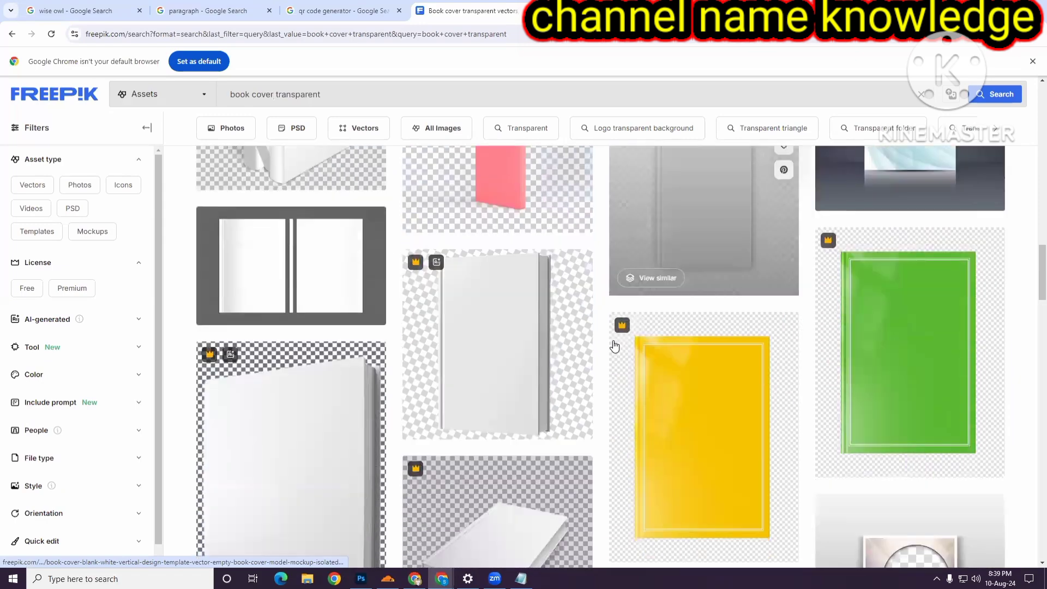
pyautogui.scroll(-5, 614, 344)
pyautogui.scroll(3, 614, 344)
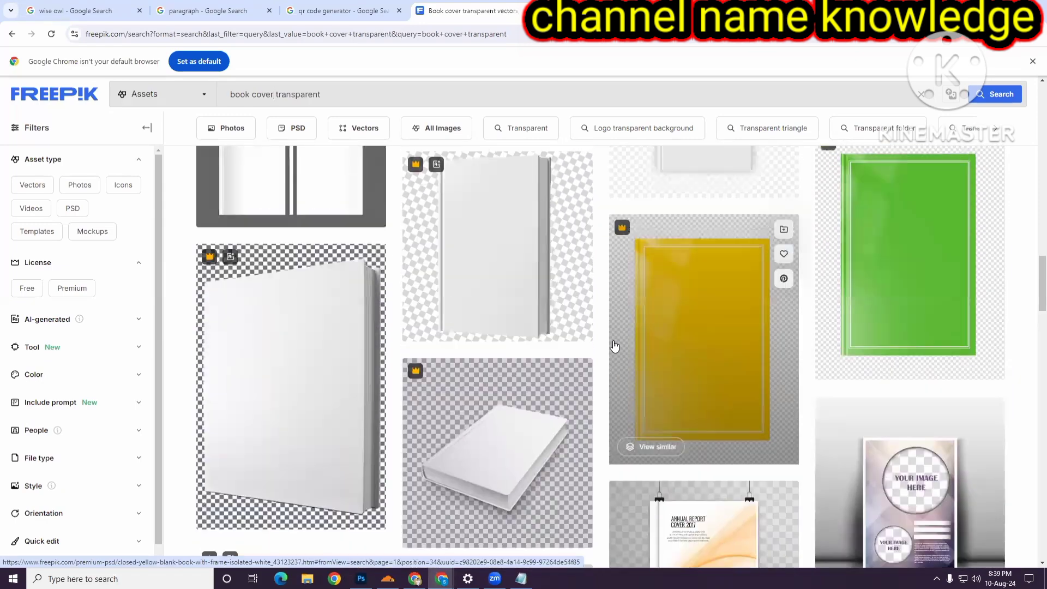
pyautogui.scroll(3, 614, 344)
pyautogui.scroll(3, 453, 281)
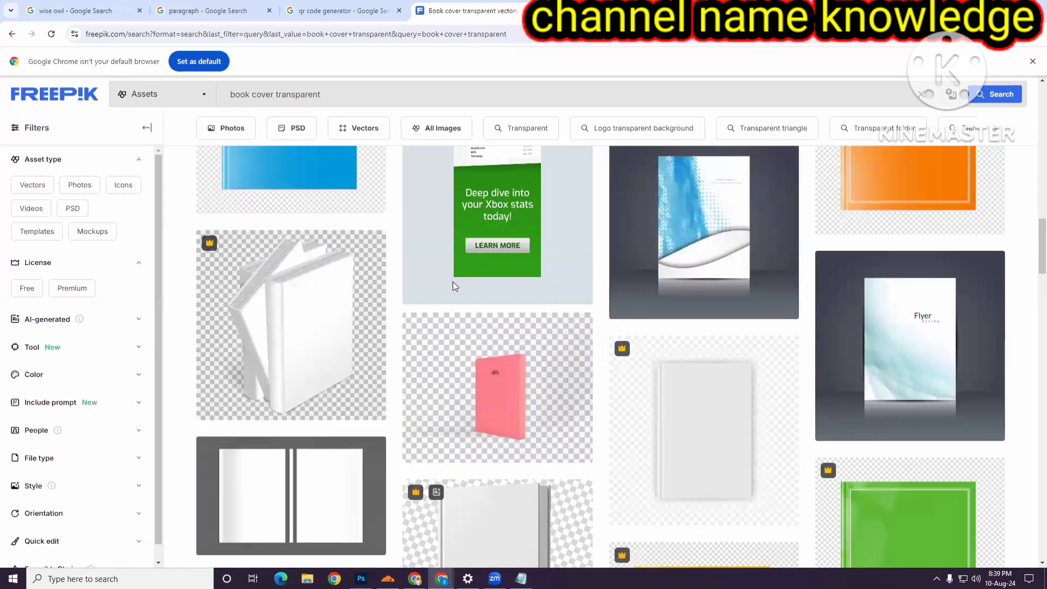
pyautogui.scroll(1, 451, 283)
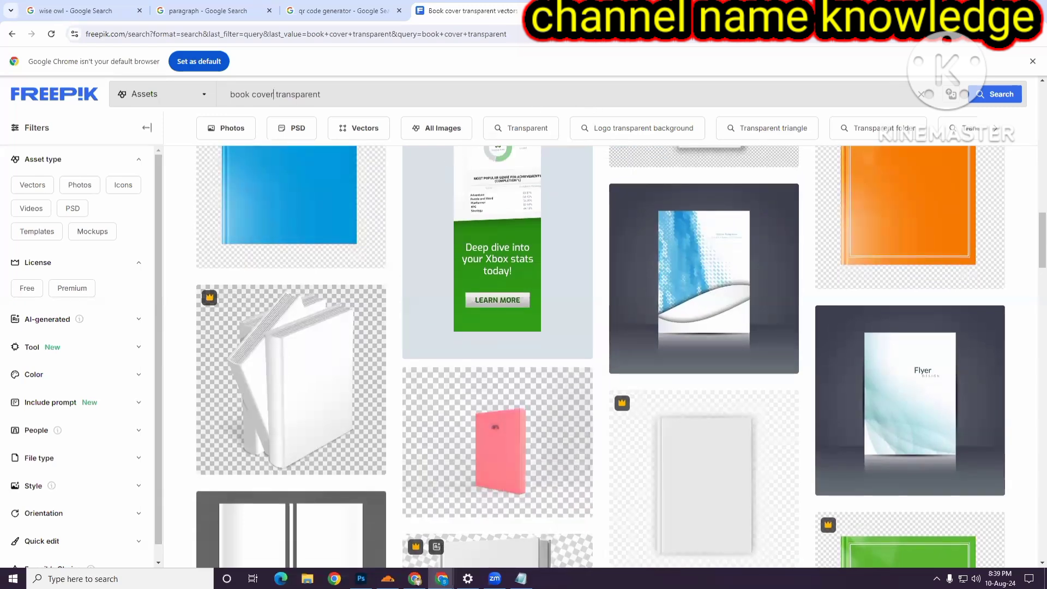
# - In Notepad, list the mockup sources Freepik, AB Mockup, Mockup Tree and Mockup desgn, then select those lines
pyautogui.click(521, 579)
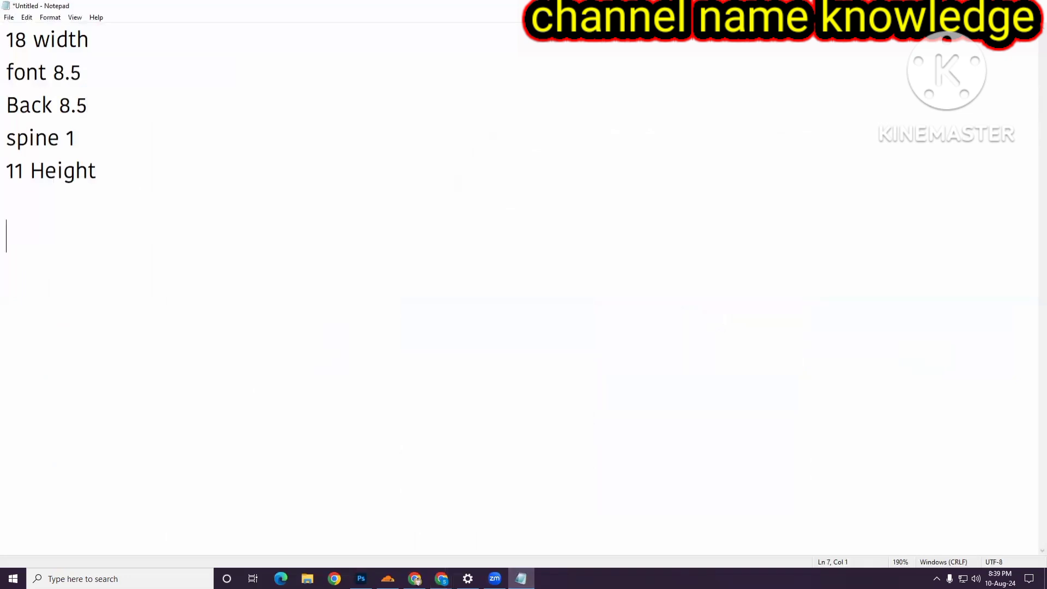
pyautogui.write('Freepik ')
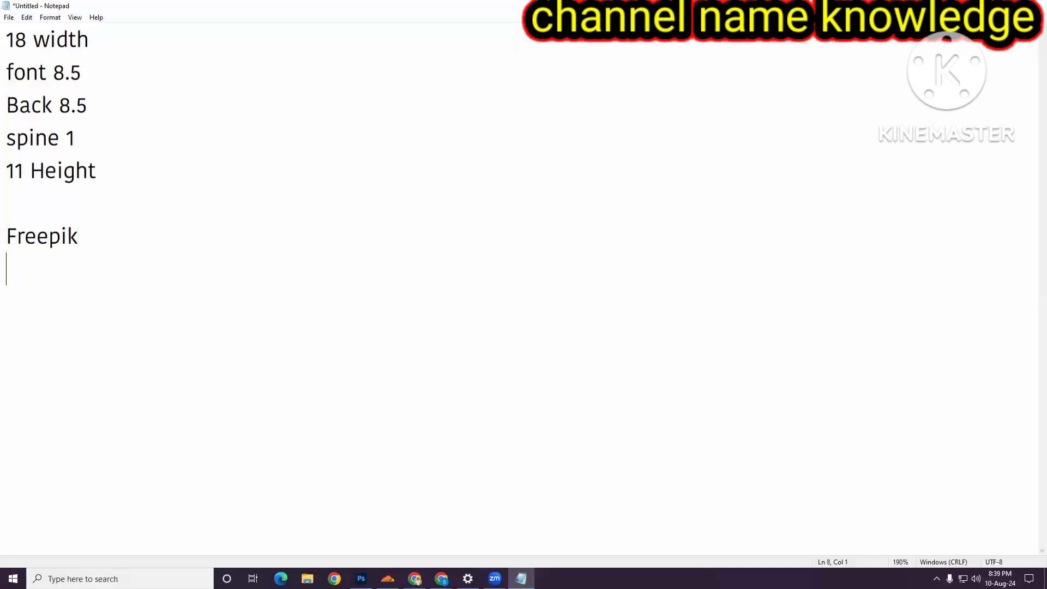
pyautogui.write('AB Mocku')
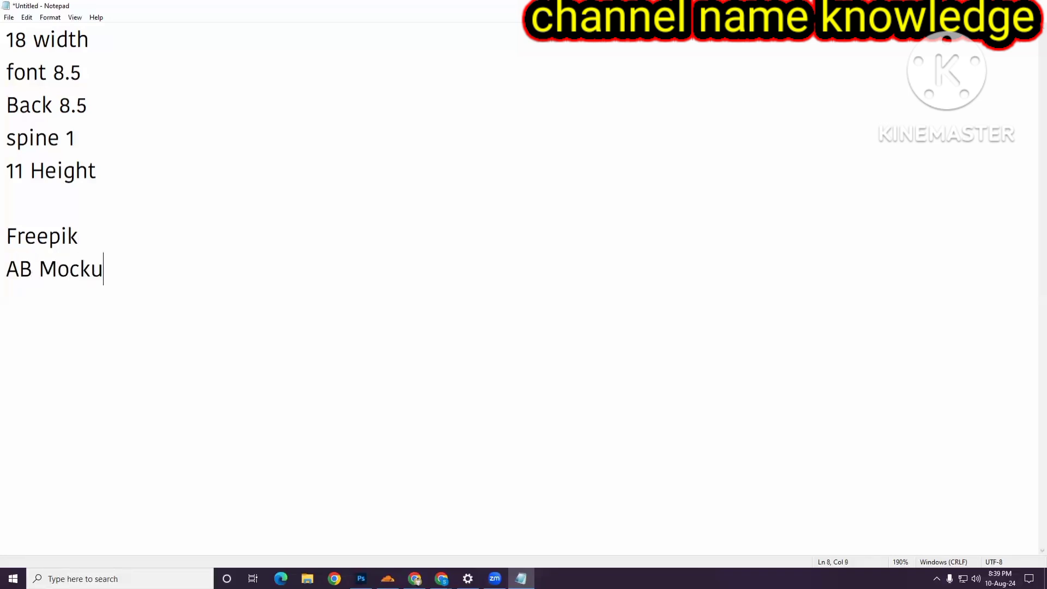
pyautogui.write('p Mockup')
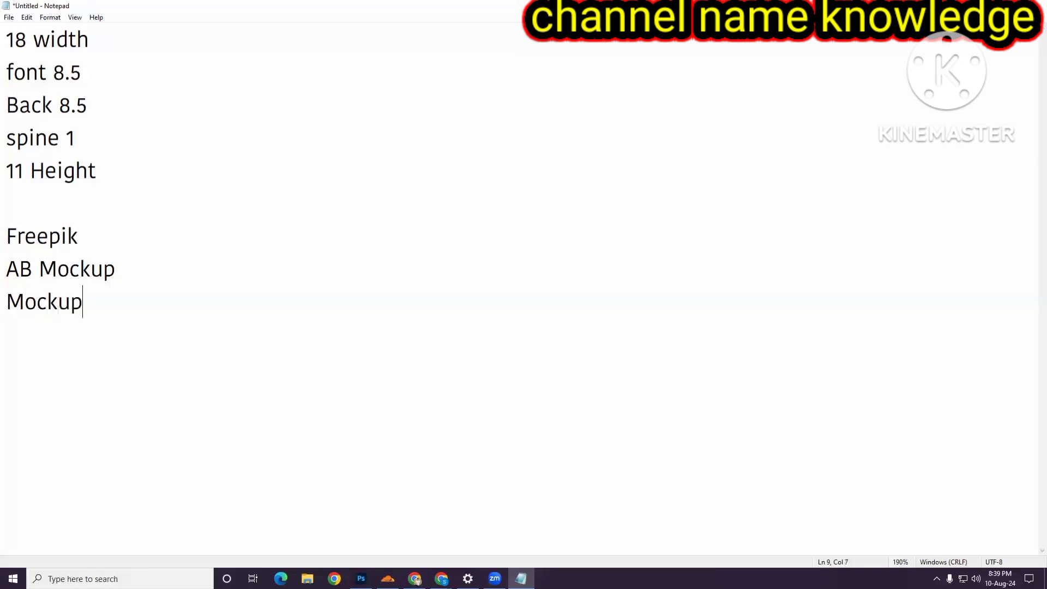
pyautogui.write(' Tree')
pyautogui.press('Return')
pyautogui.write('Mo')
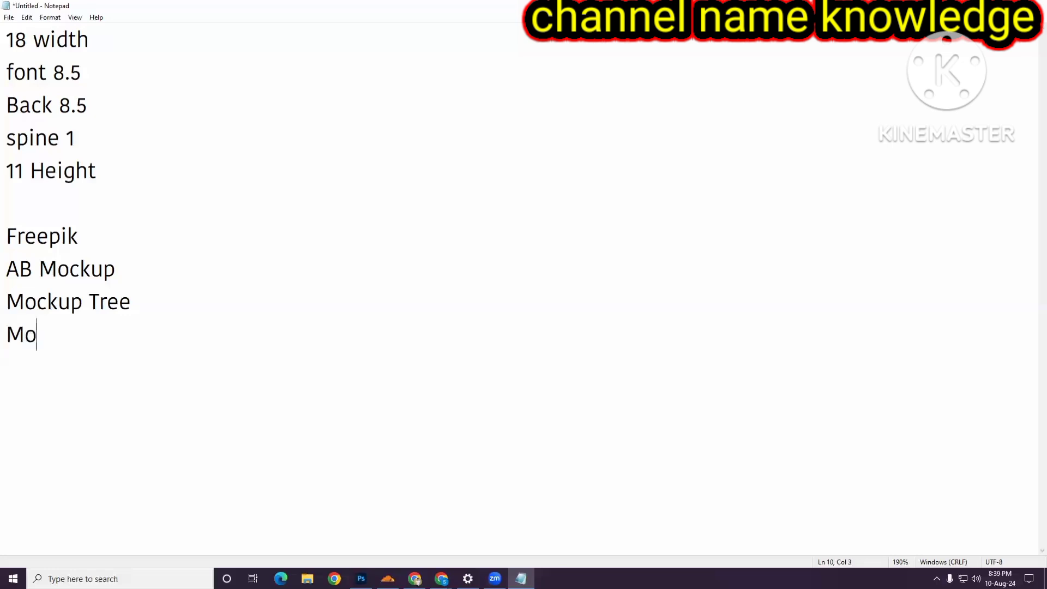
pyautogui.write('ckup desgn')
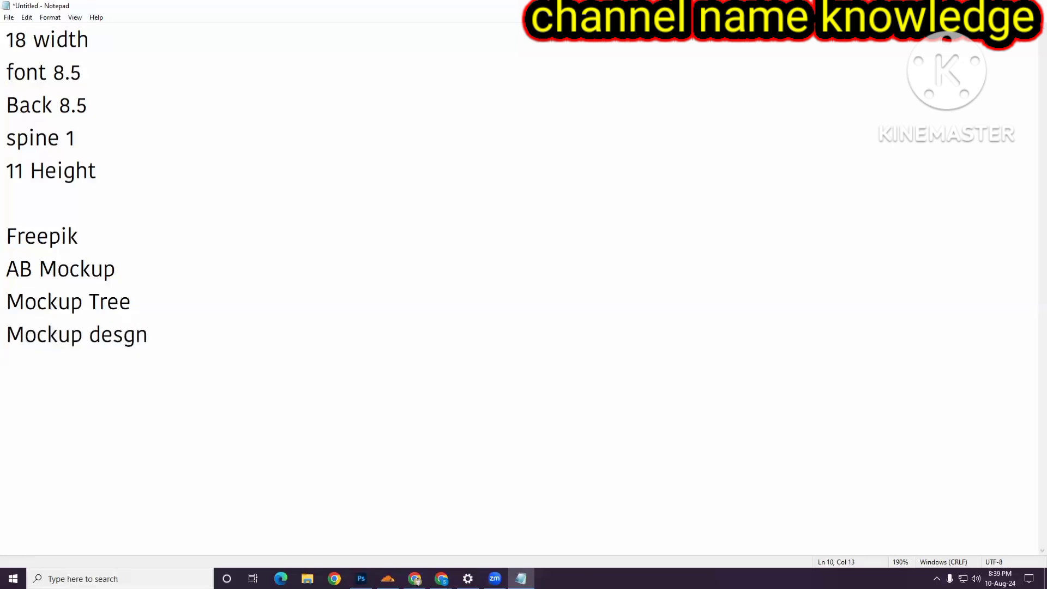
pyautogui.moveTo(10, 243); pyautogui.dragTo(245, 369)
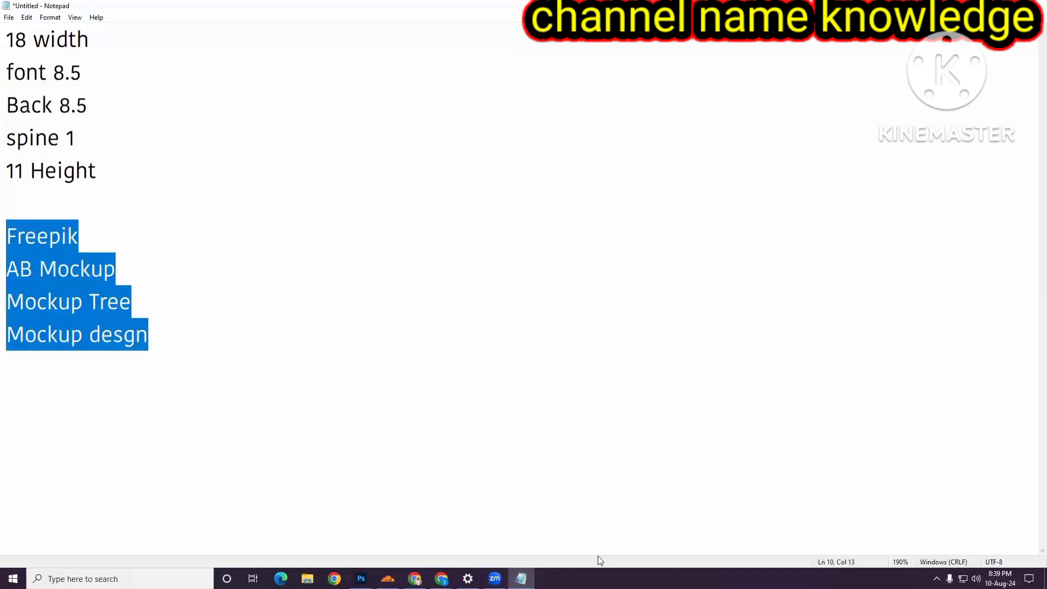
pyautogui.moveTo(442, 578)
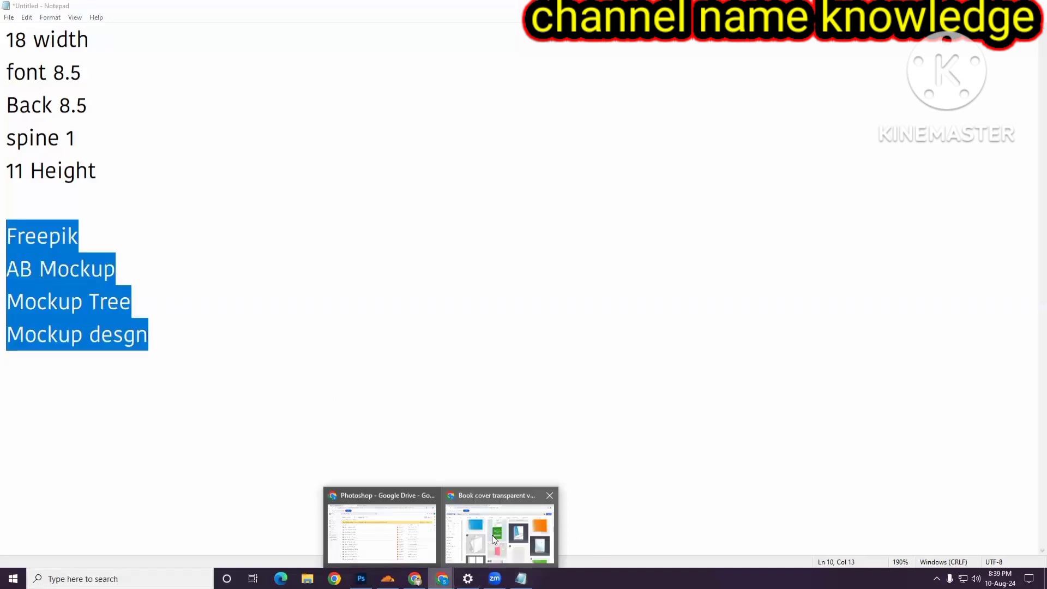
# - Scroll through the Freepik book cover transparent results to find a blank hardcover book image
pyautogui.click(492, 535)
pyautogui.scroll(-7, 503, 464)
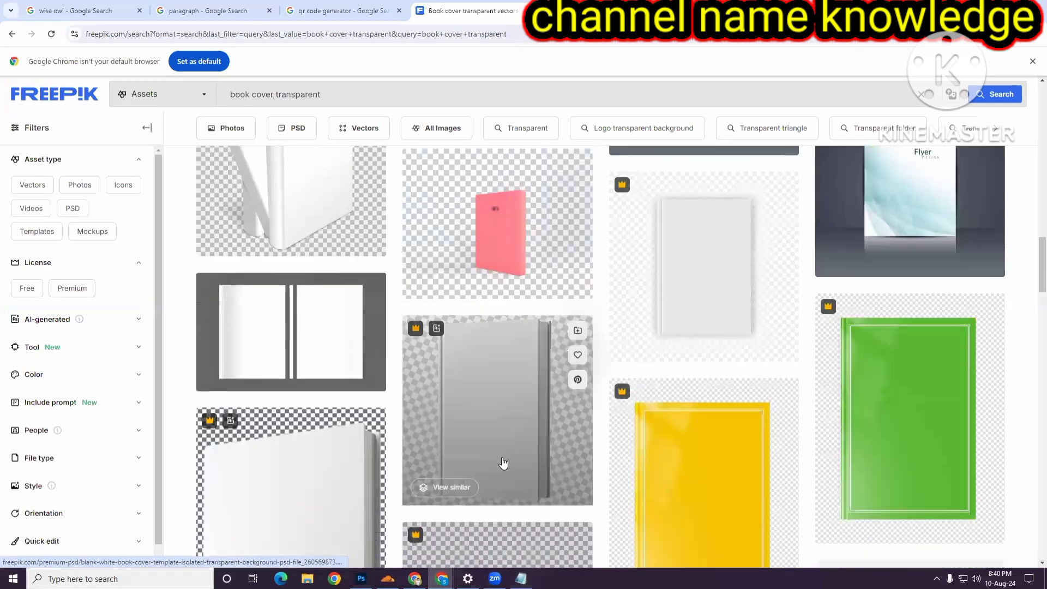
pyautogui.scroll(-6, 503, 463)
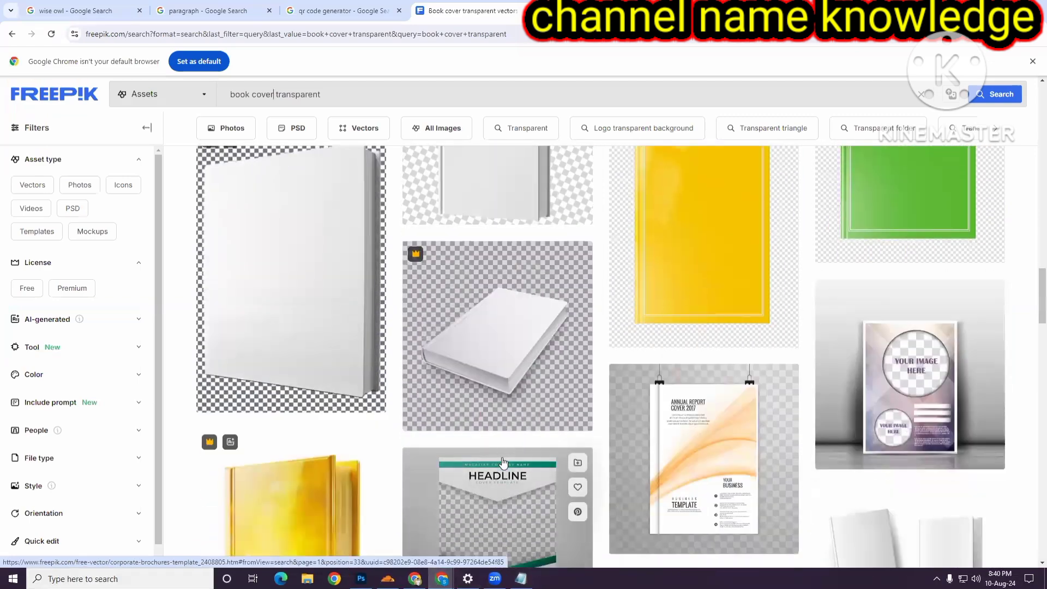
pyautogui.scroll(-4, 502, 464)
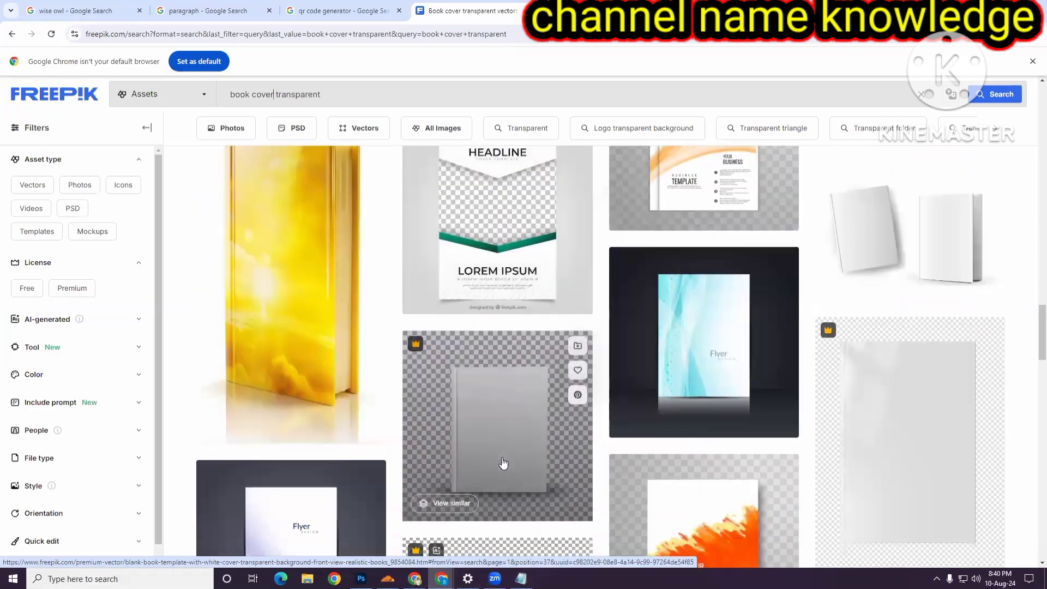
pyautogui.scroll(-4, 503, 464)
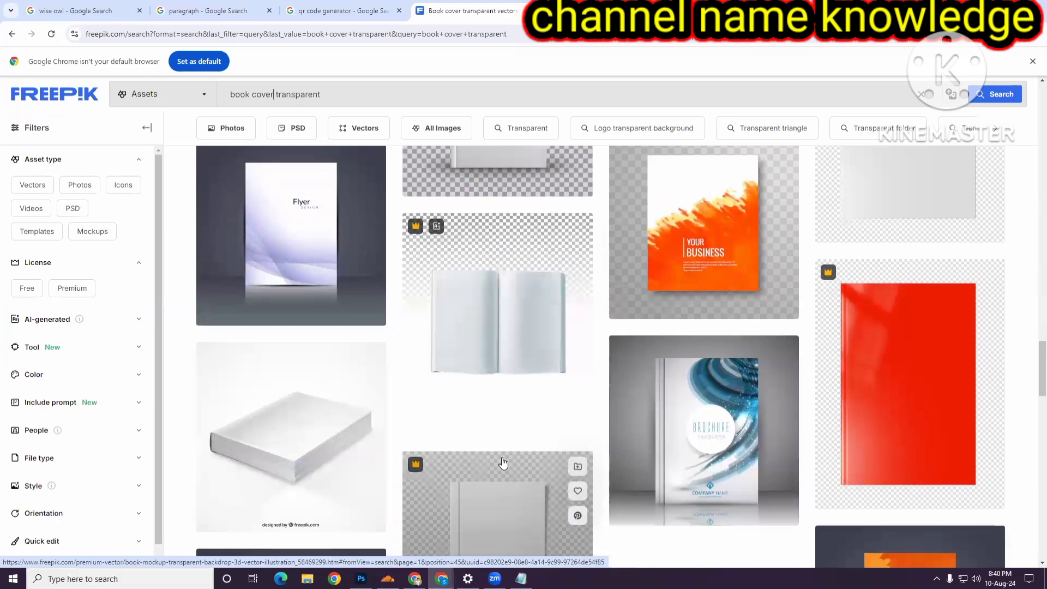
pyautogui.scroll(2, 503, 464)
pyautogui.scroll(10, 503, 463)
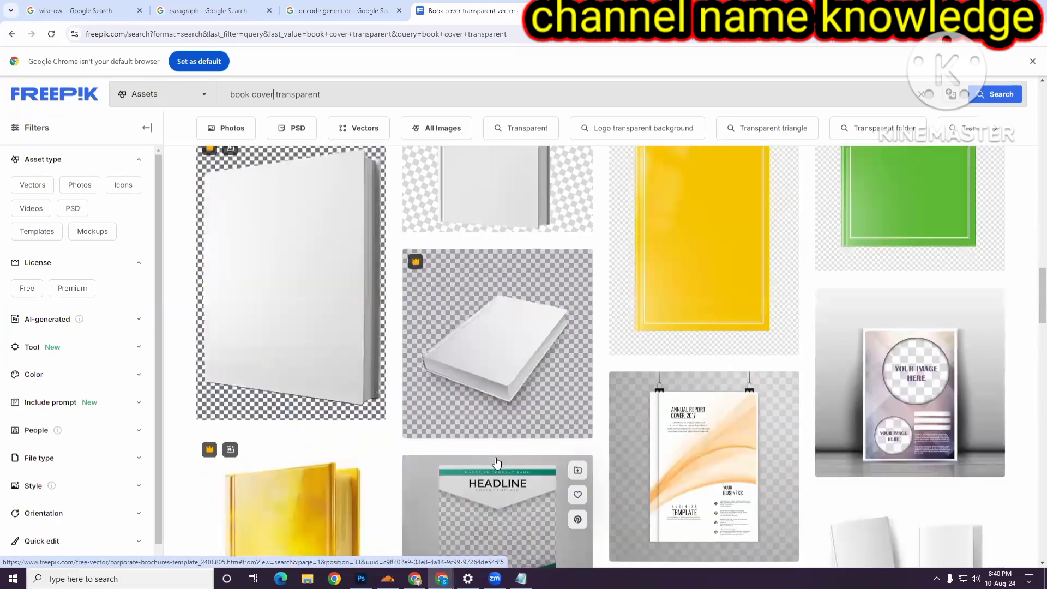
pyautogui.scroll(12, 493, 457)
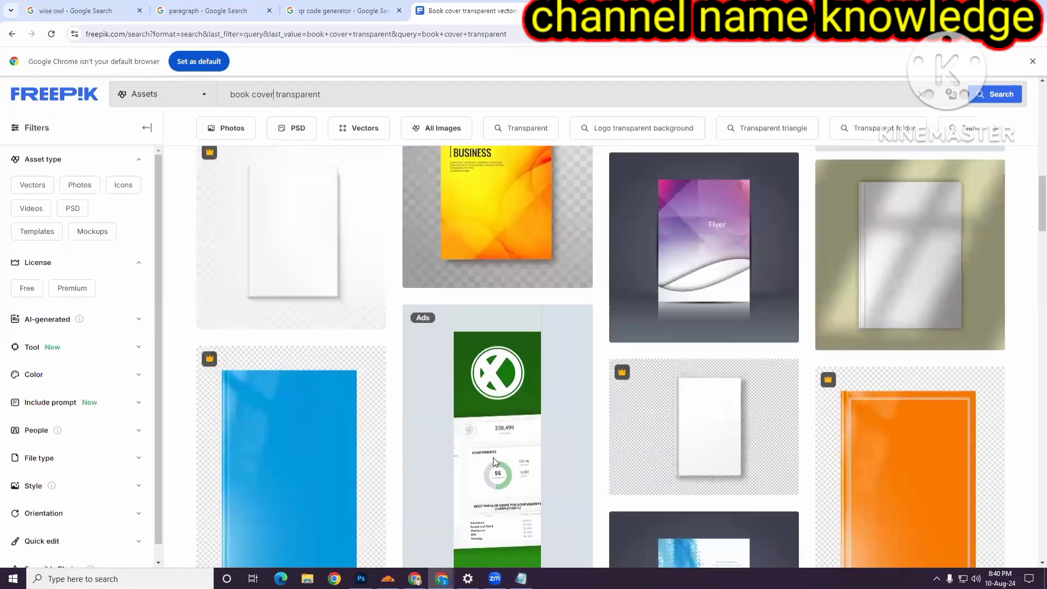
pyautogui.scroll(10, 491, 458)
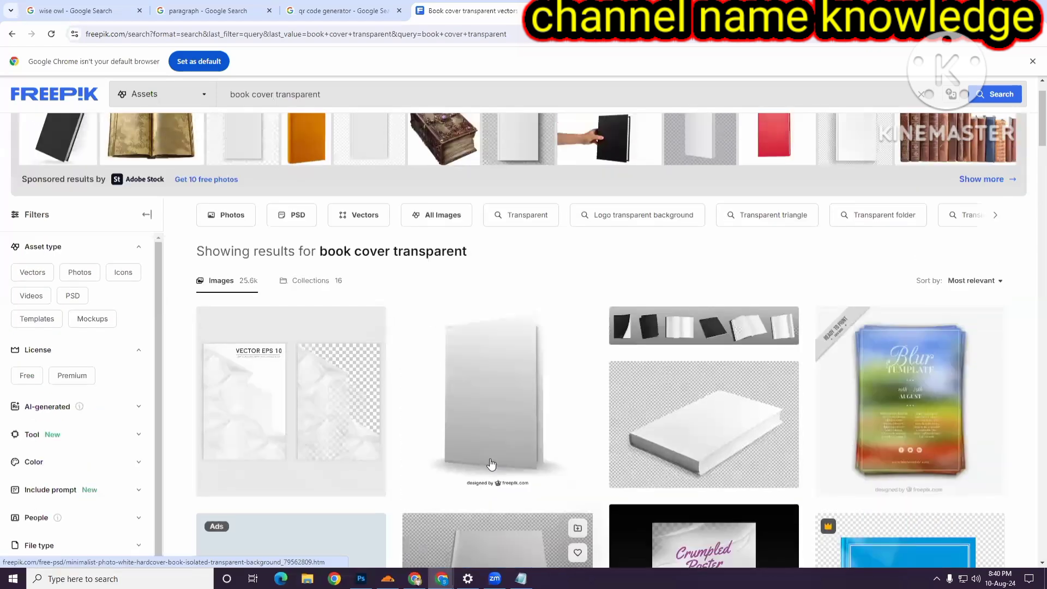
pyautogui.scroll(-2, 491, 463)
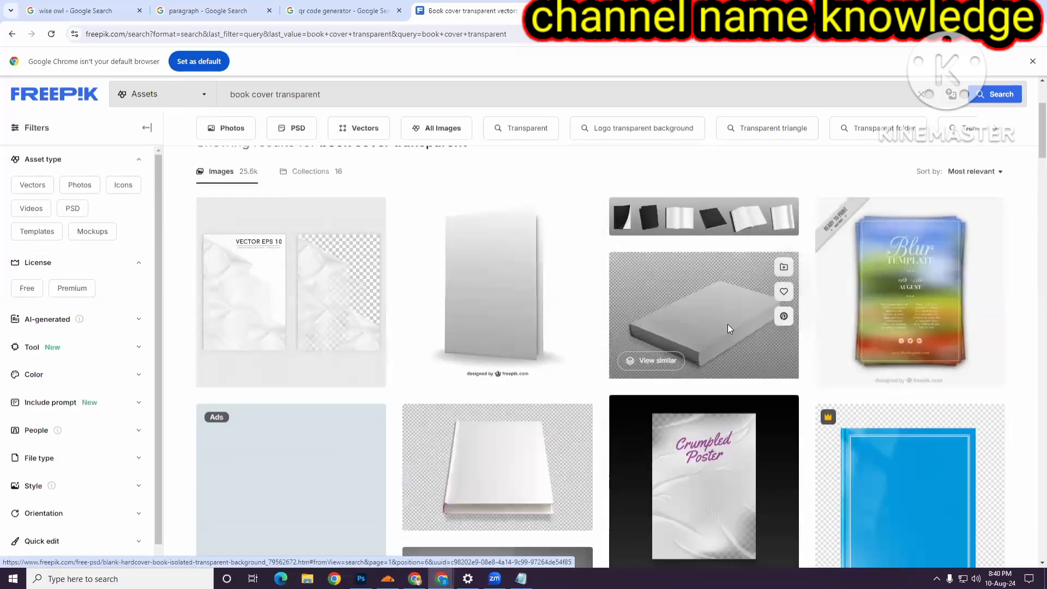
# - Open the blank hardcover book isolated on a transparent background result and download it for free
pyautogui.click(719, 328)
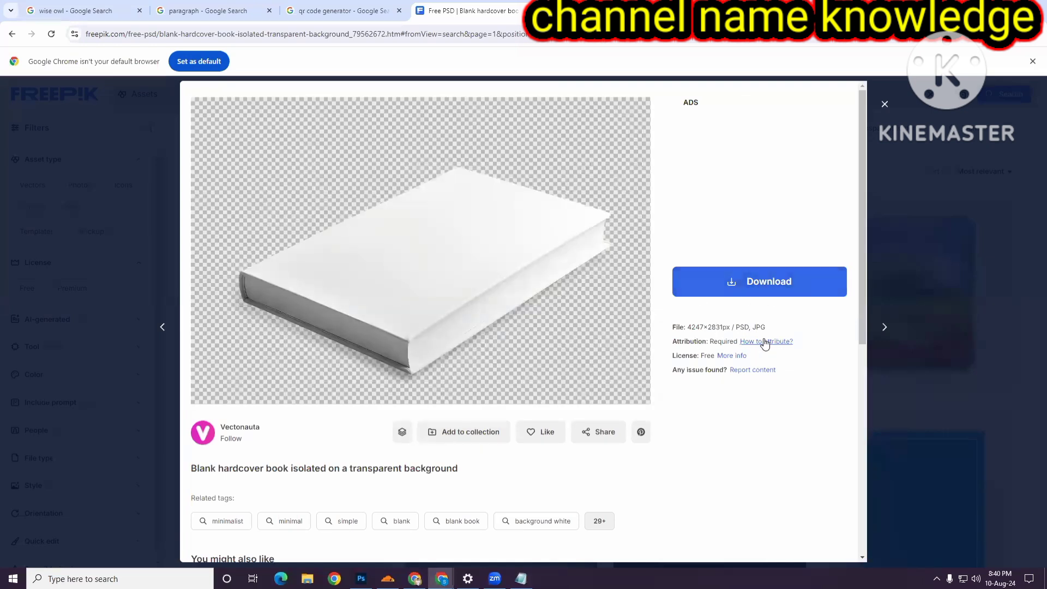
pyautogui.click(742, 290)
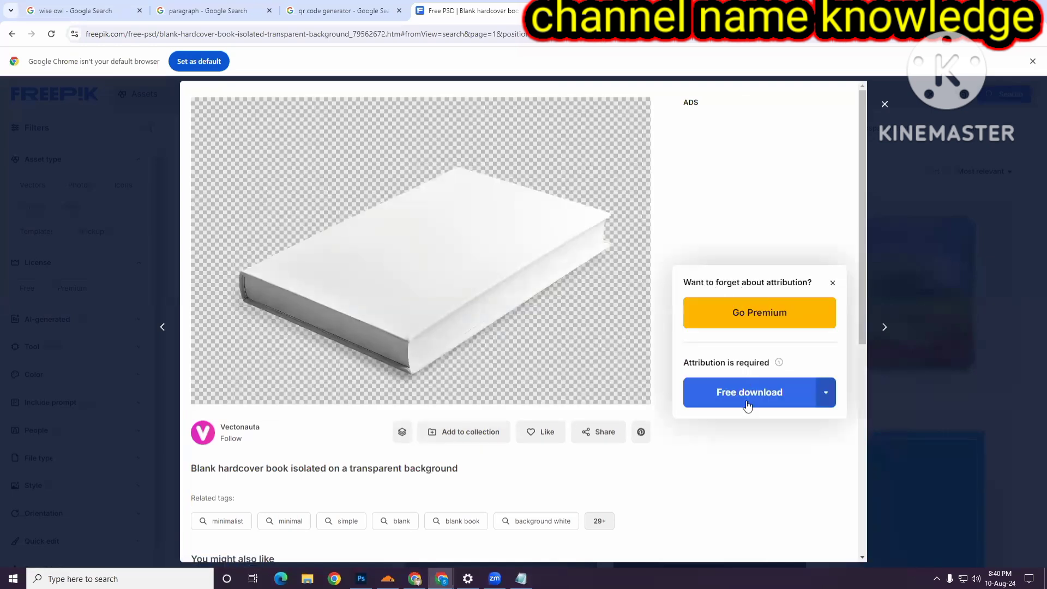
pyautogui.click(744, 399)
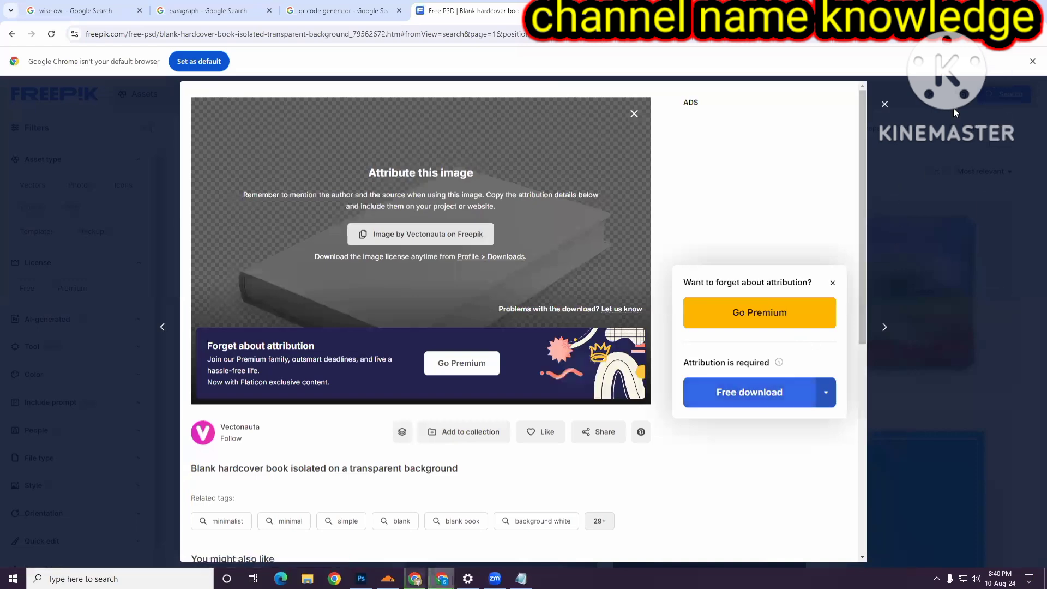
pyautogui.click(883, 105)
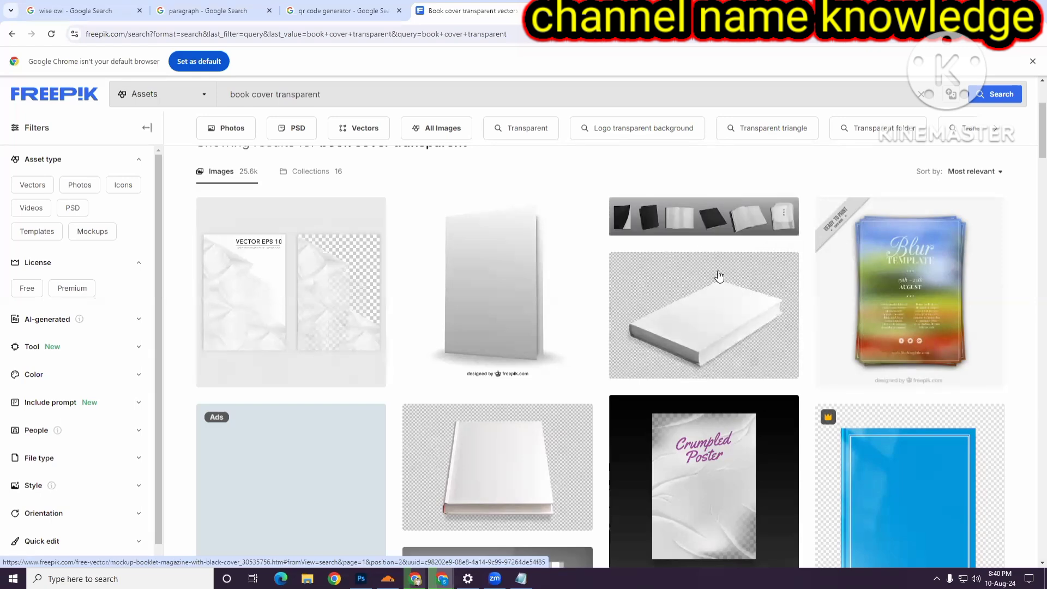
# - Copy the blank hardcover book preview image and paste it into the Untitled-1 document
pyautogui.click(727, 324)
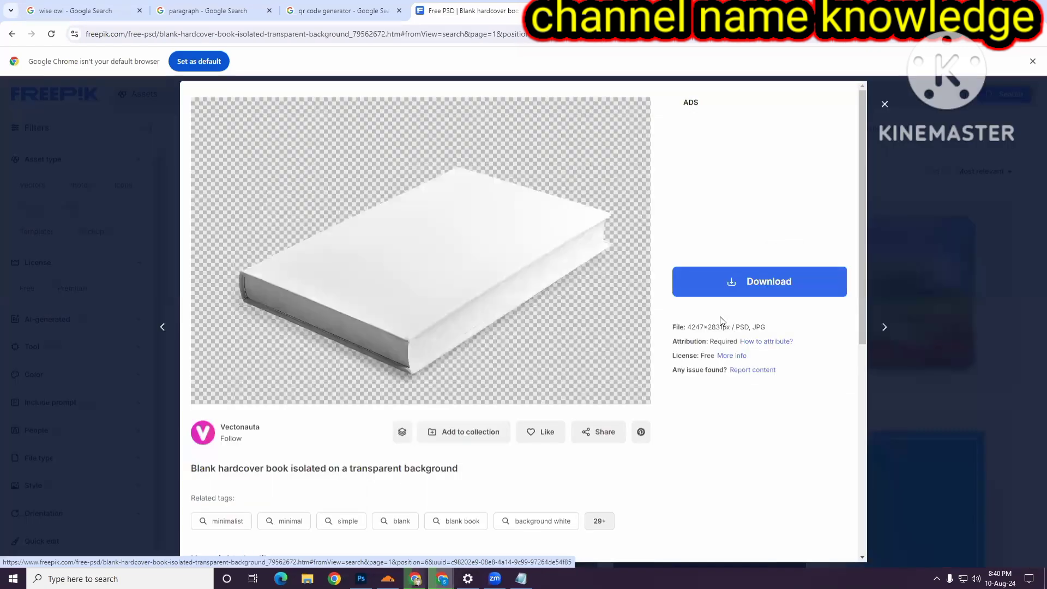
pyautogui.rightClick(377, 259)
pyautogui.click(421, 307)
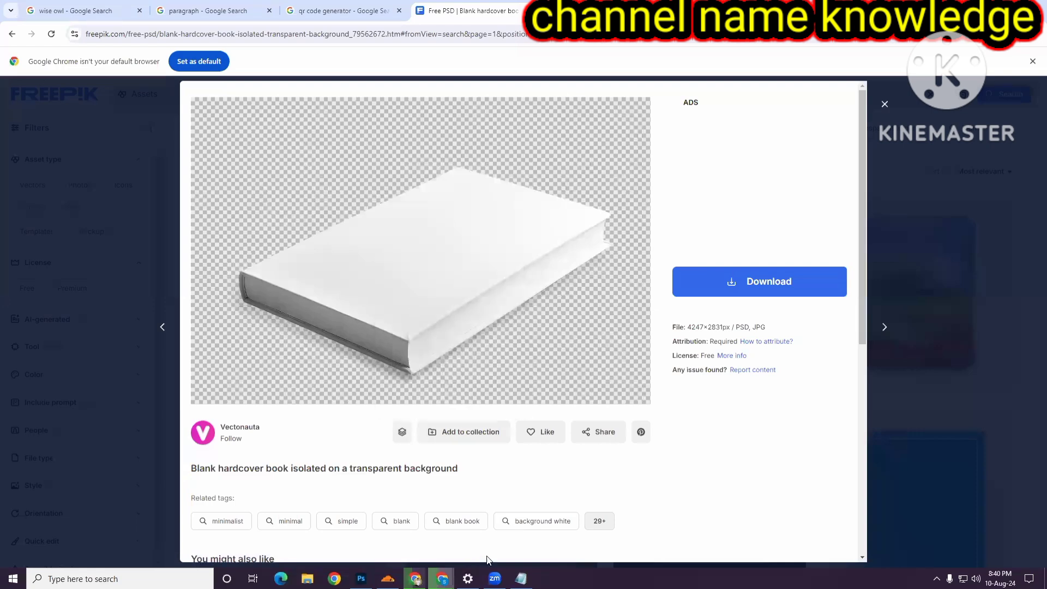
pyautogui.click(361, 578)
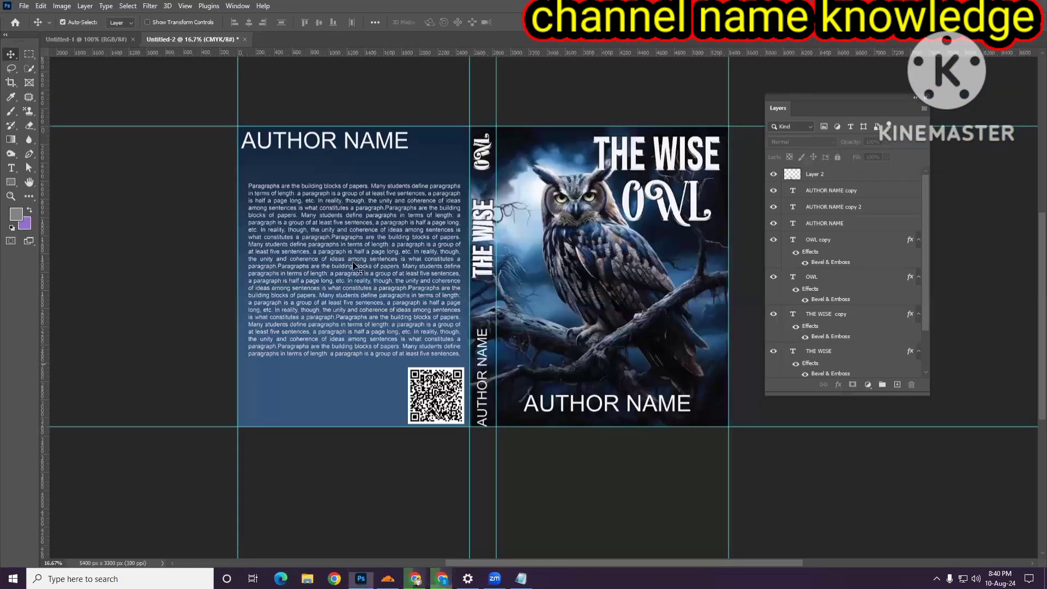
pyautogui.click(116, 42)
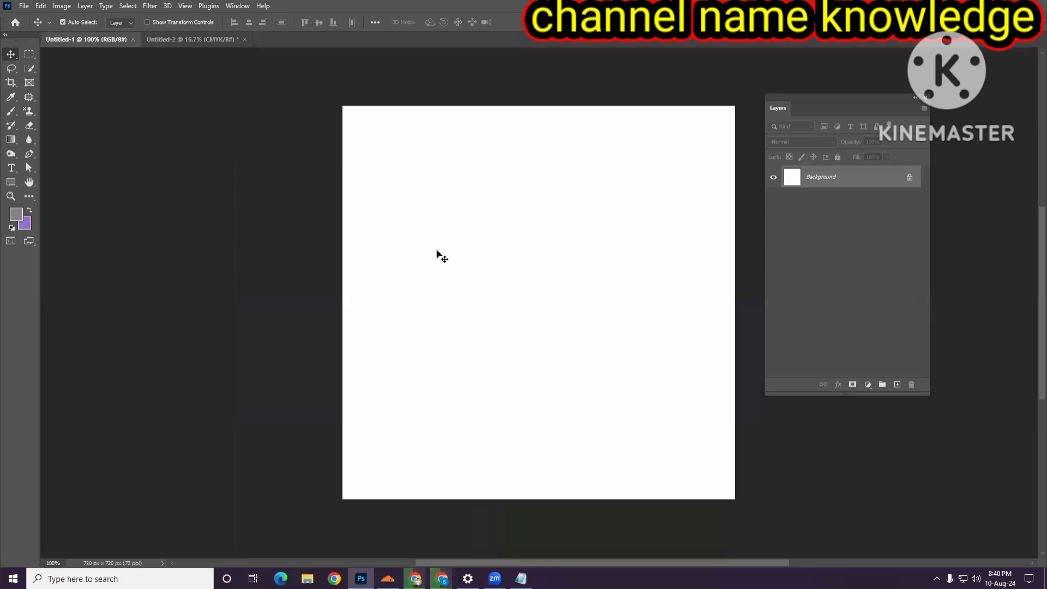
pyautogui.hotkey('ctrl', 'v')
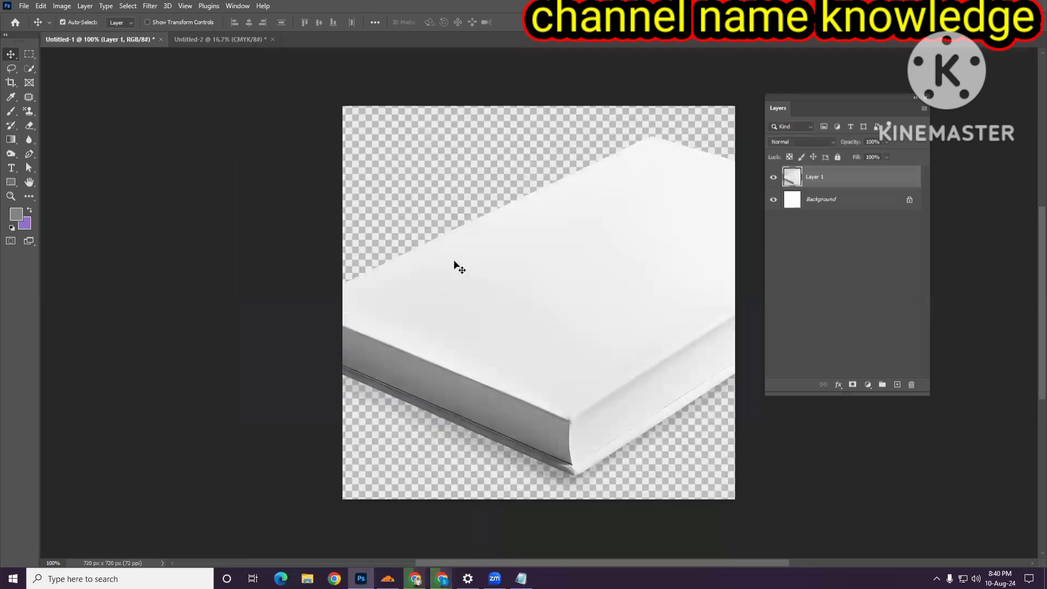
# - Scale down and reposition the pasted book image with Free Transform, then apply it
pyautogui.hotkey('ctrl', 't')
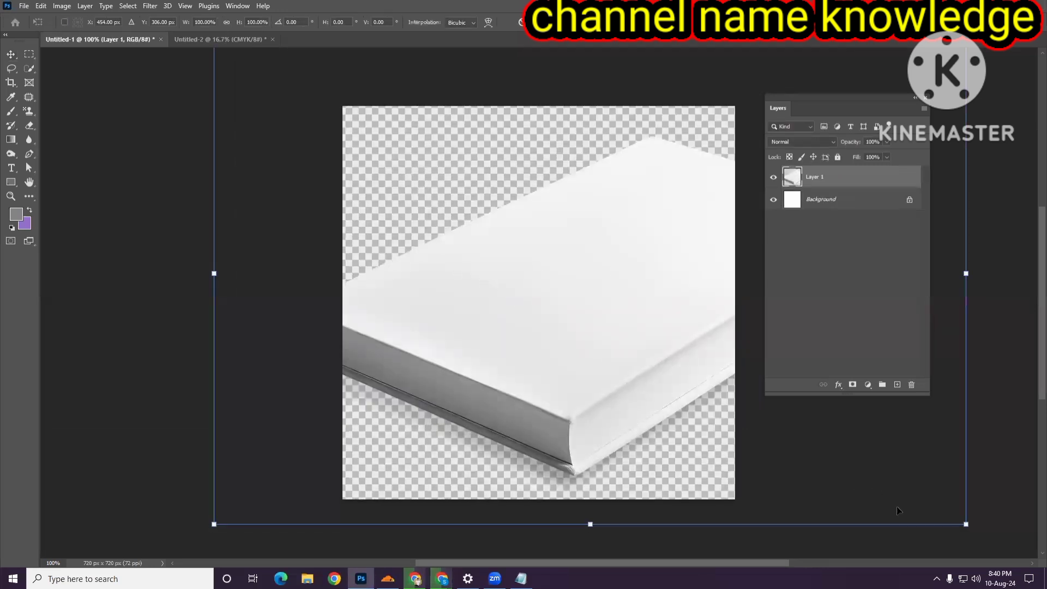
pyautogui.moveTo(966, 525); pyautogui.dragTo(782, 401)
pyautogui.moveTo(534, 304); pyautogui.dragTo(533, 305)
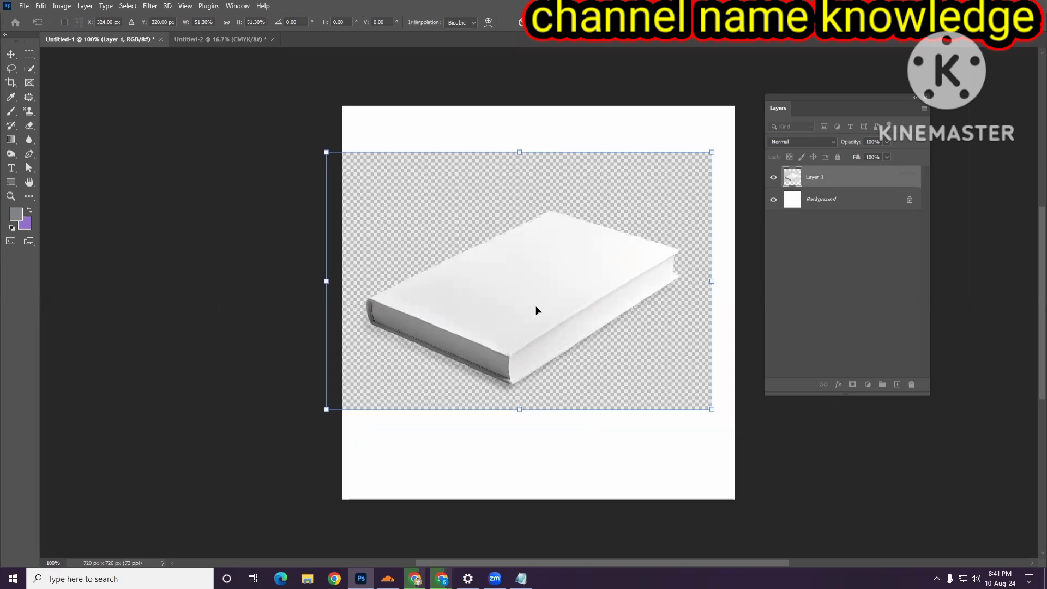
pyautogui.moveTo(579, 300)
pyautogui.mouseDown()
pyautogui.moveTo(600, 276)
pyautogui.moveTo(591, 296)
pyautogui.mouseUp()
pyautogui.moveTo(612, 355); pyautogui.dragTo(621, 369)
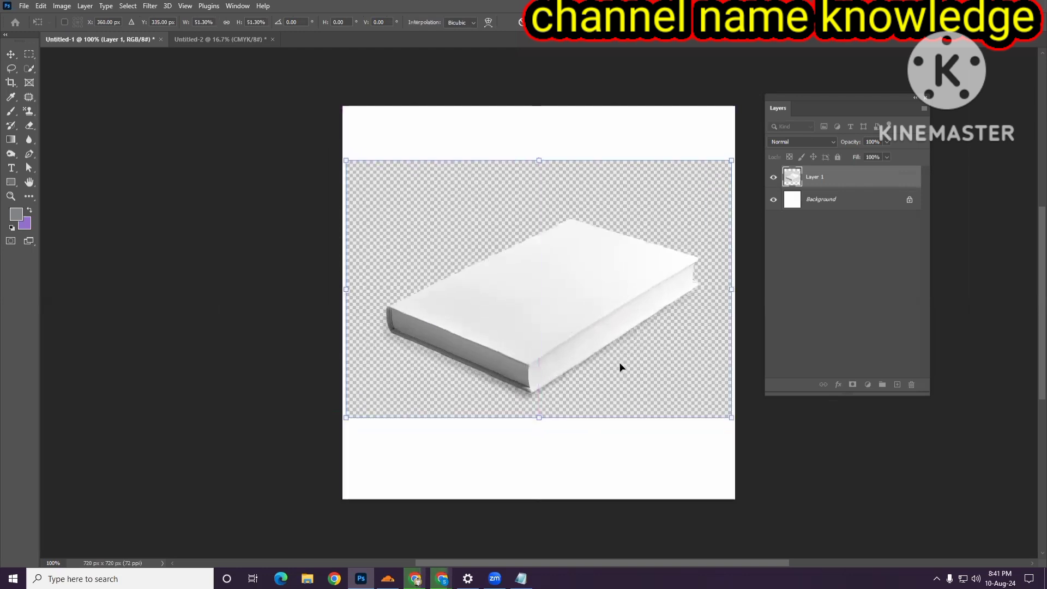
pyautogui.press('Return')
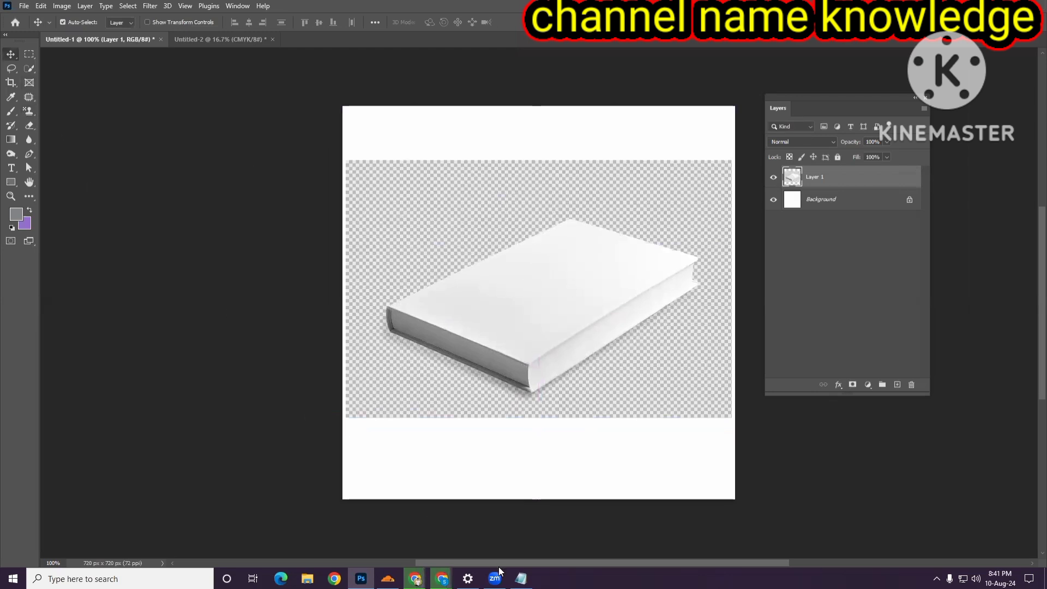
# - Show the downloaded blank hardcover book zip file in its folder from the browser's download history
pyautogui.moveTo(441, 578)
pyautogui.click(523, 525)
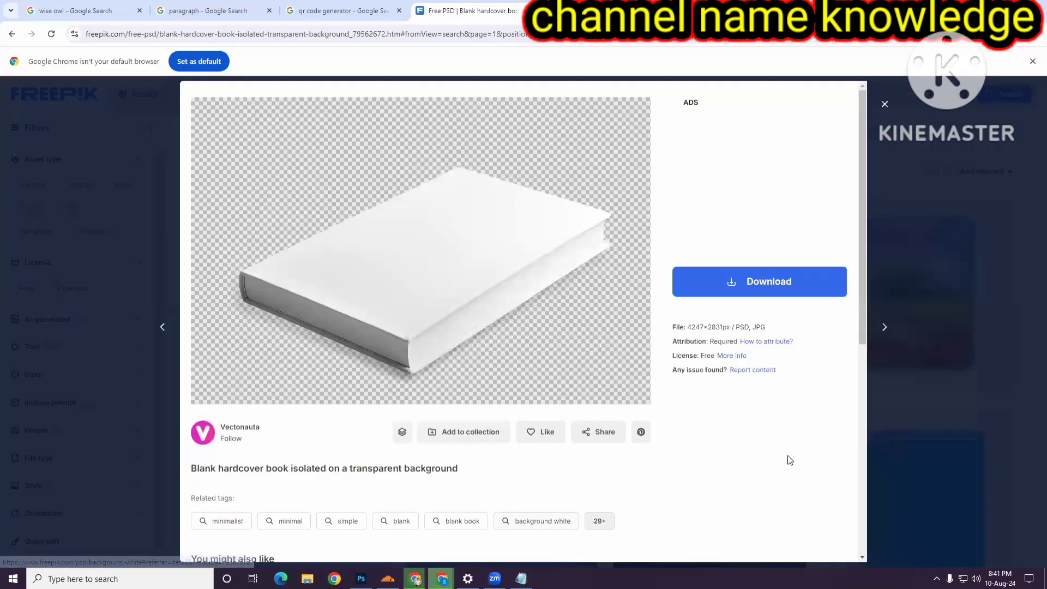
pyautogui.click(995, 34)
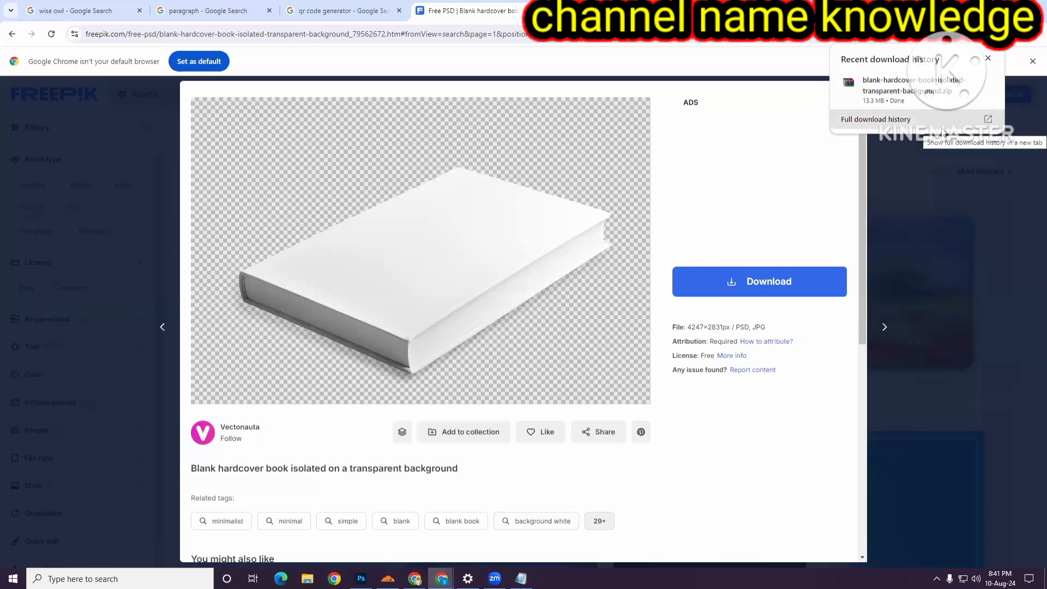
pyautogui.click(936, 95)
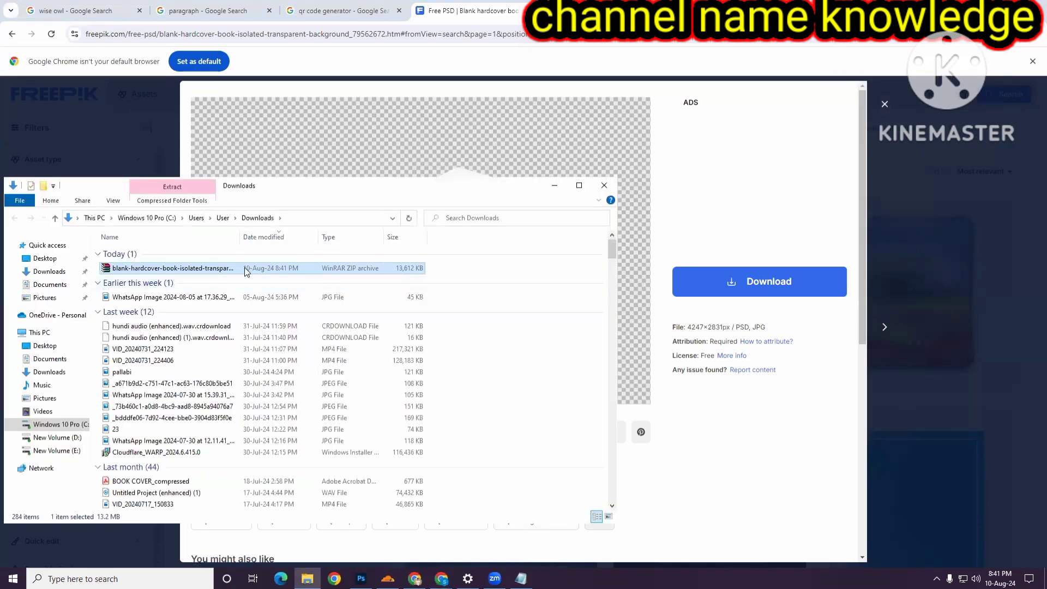
# - Extract the blank hardcover book zip archive into its own folder in Downloads
pyautogui.rightClick(246, 271)
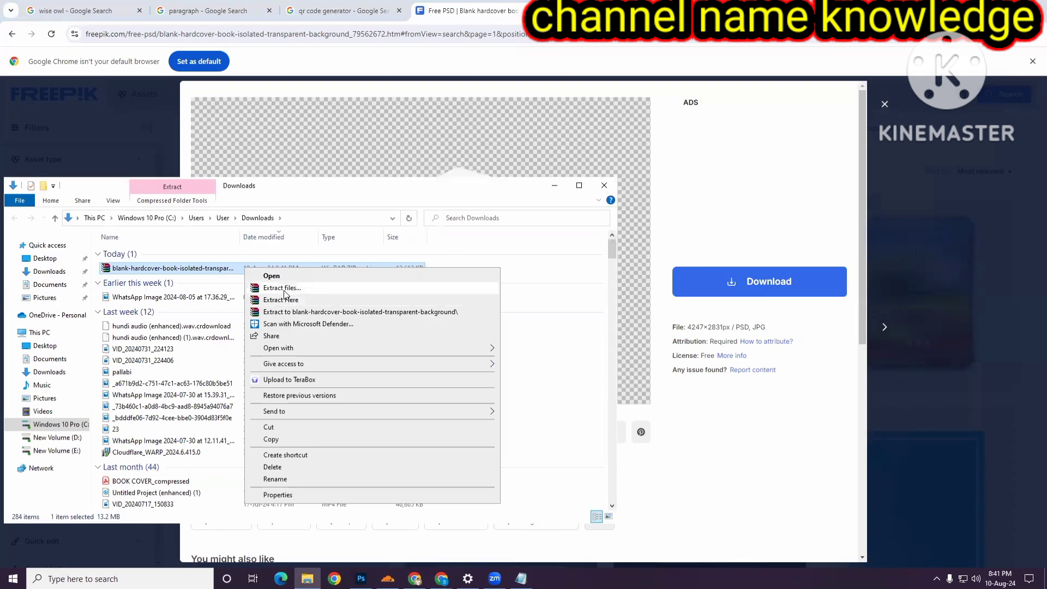
pyautogui.click(284, 289)
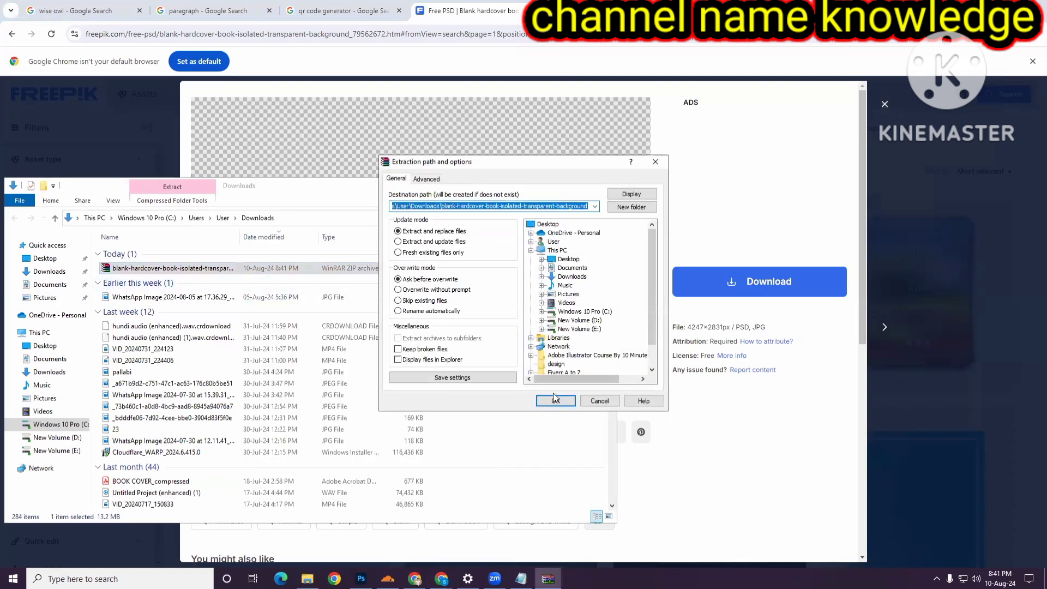
pyautogui.click(554, 402)
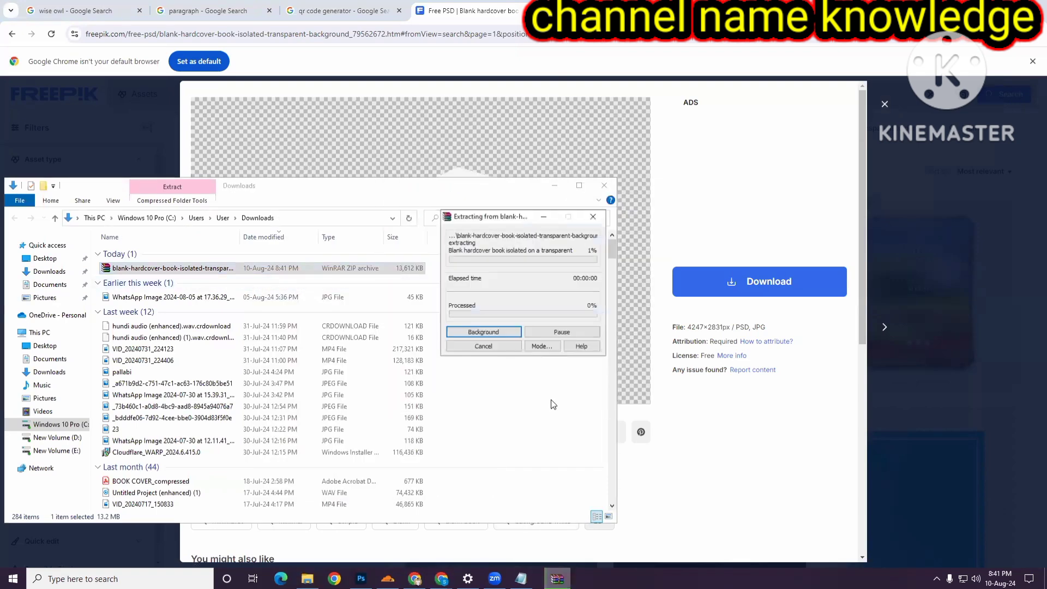
pyautogui.click(555, 187)
# - Undo the pasted book image in the Untitled-1 document
pyautogui.click(361, 578)
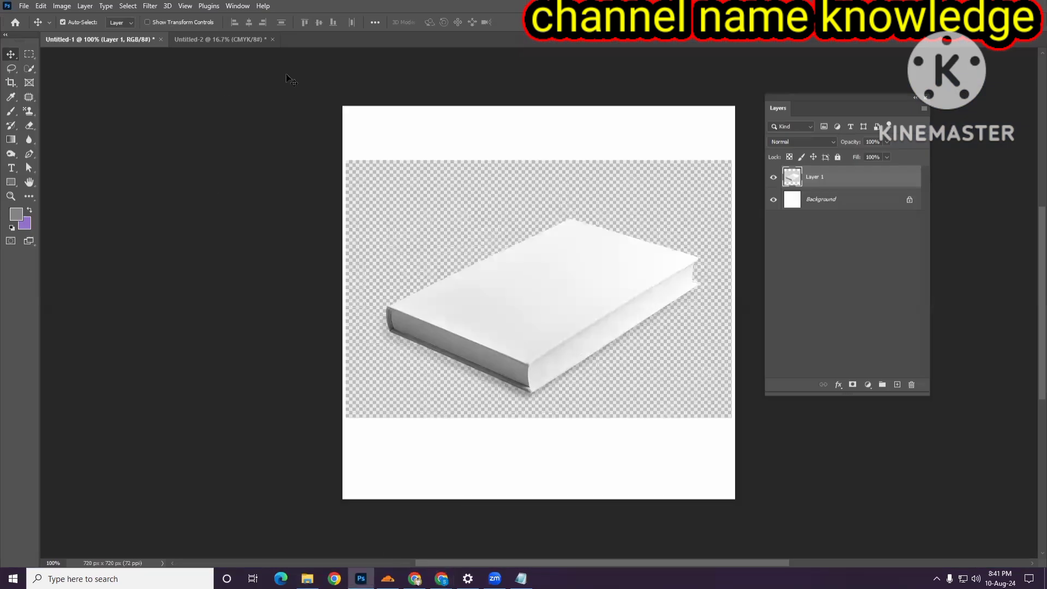
pyautogui.hotkey('ctrl', 'z')
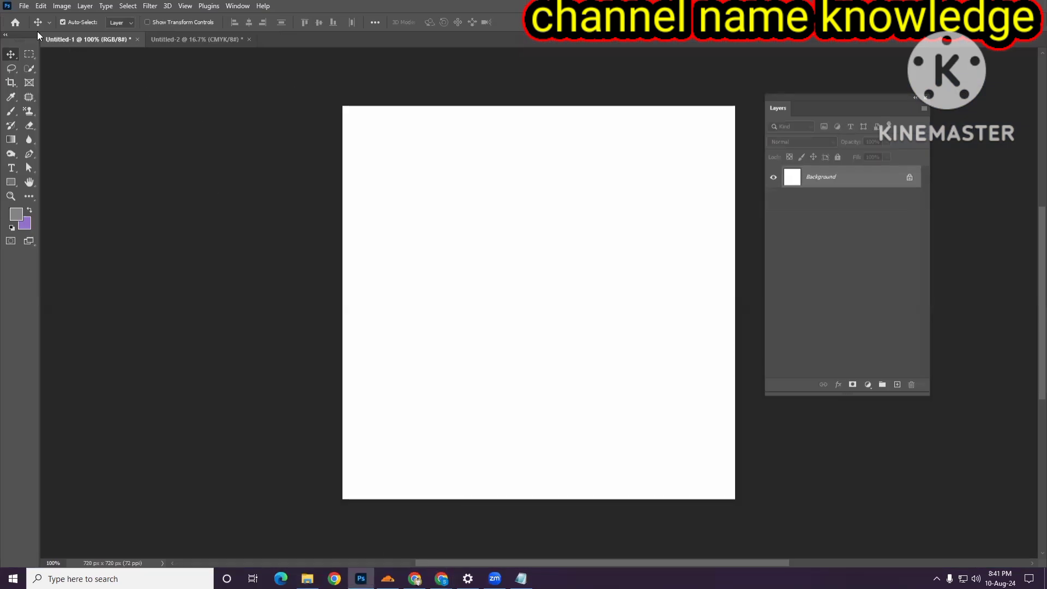
# - Open the Blank hardcover book isolated on a transparent background PSD from the extracted Downloads folder
pyautogui.click(22, 5)
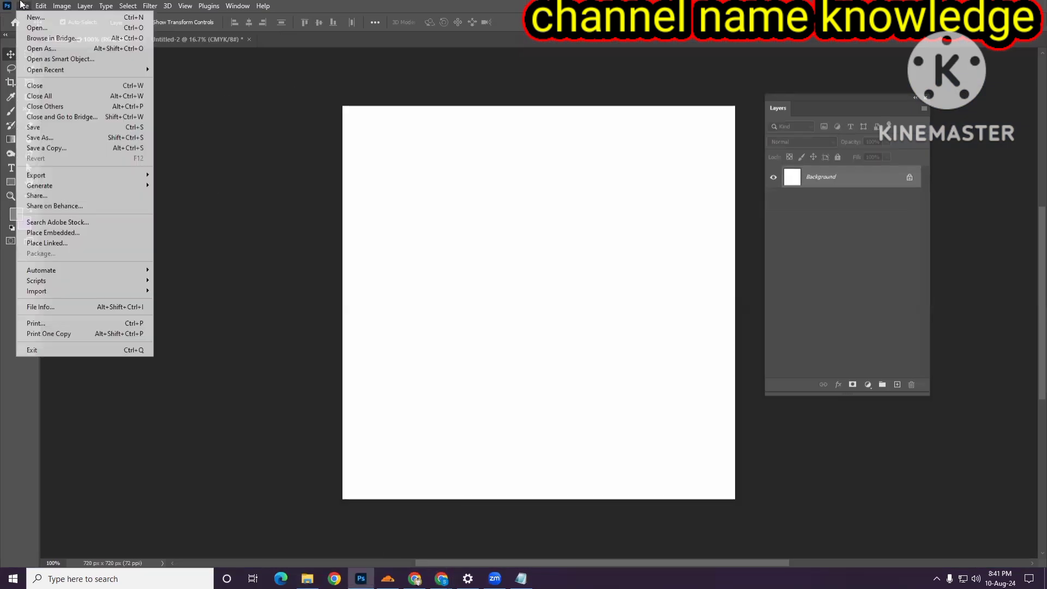
pyautogui.click(32, 28)
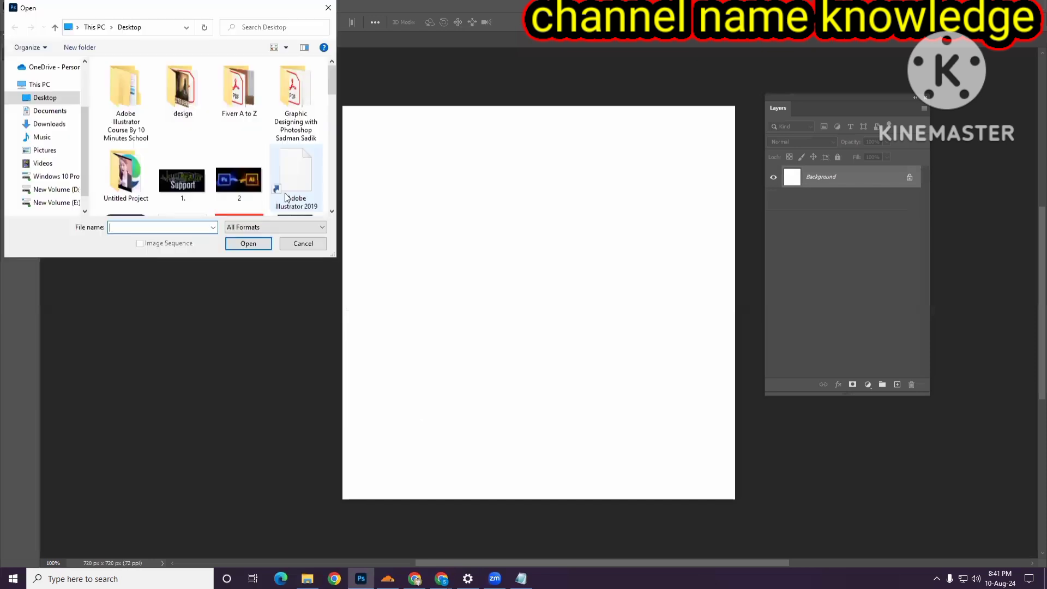
pyautogui.click(52, 124)
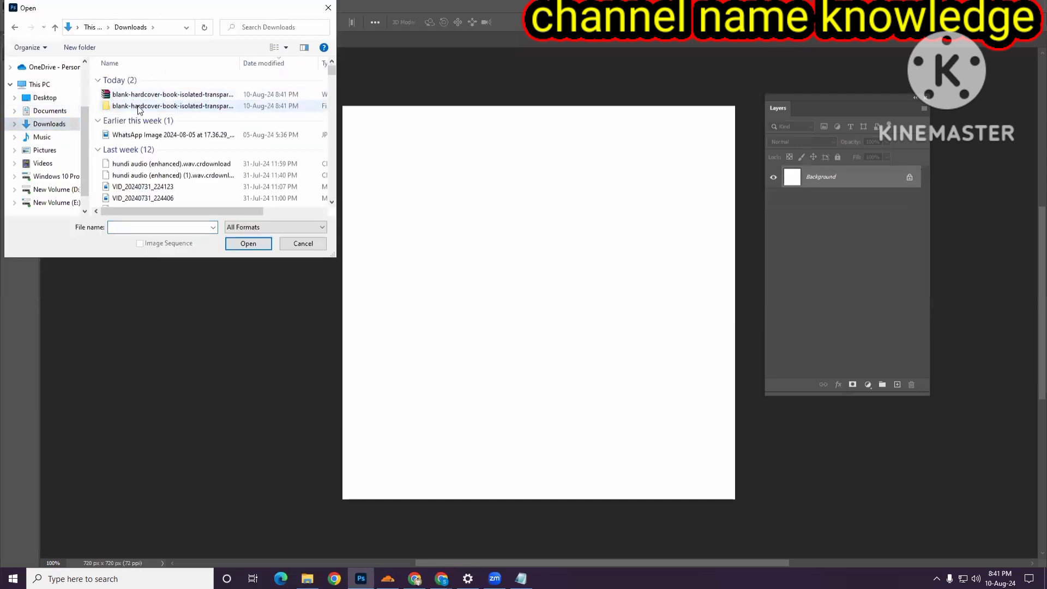
pyautogui.doubleClick(136, 107)
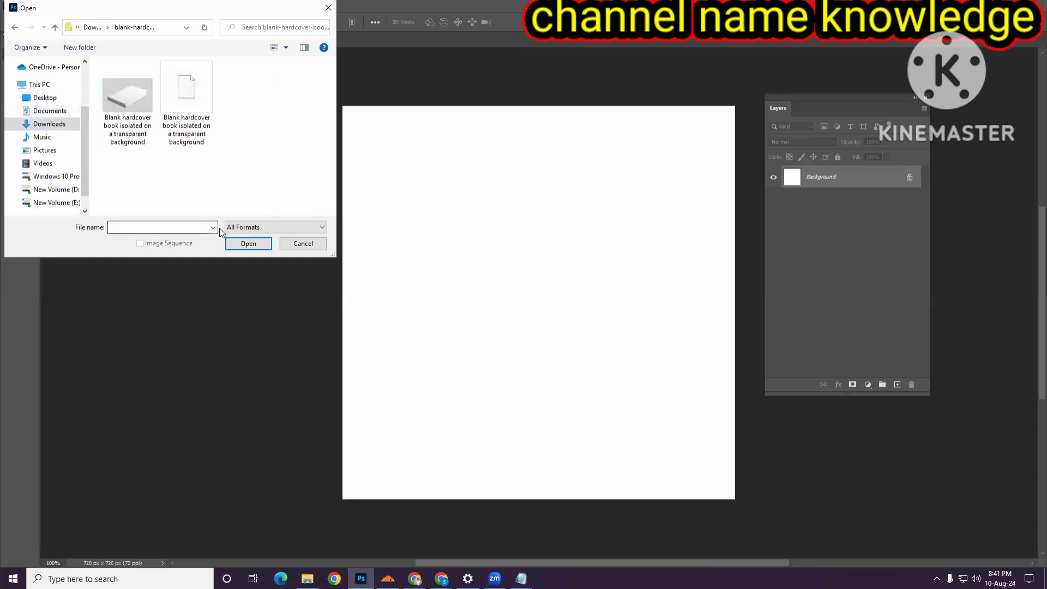
pyautogui.click(187, 104)
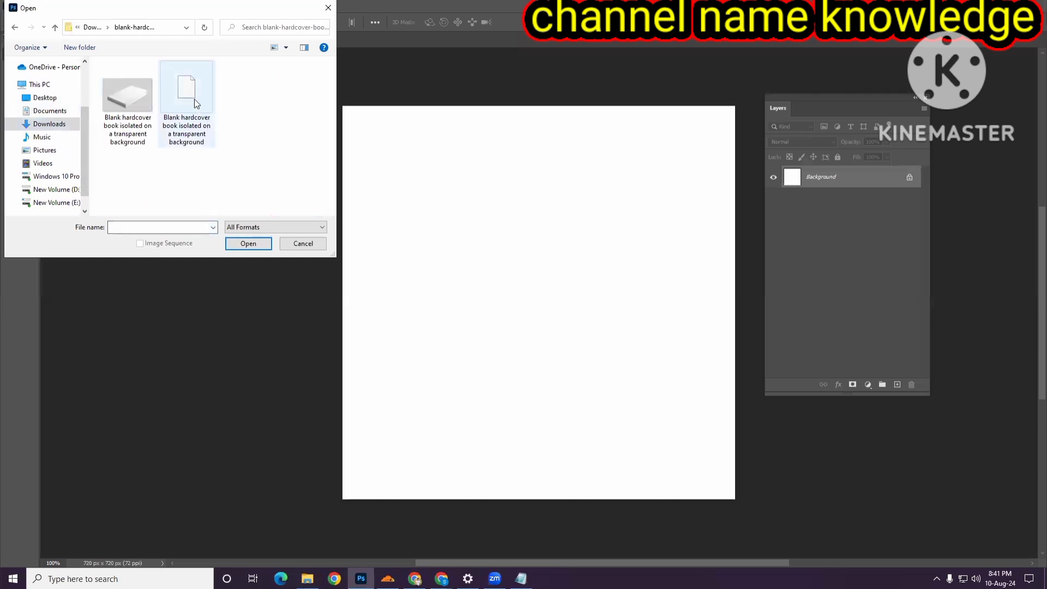
pyautogui.click(254, 245)
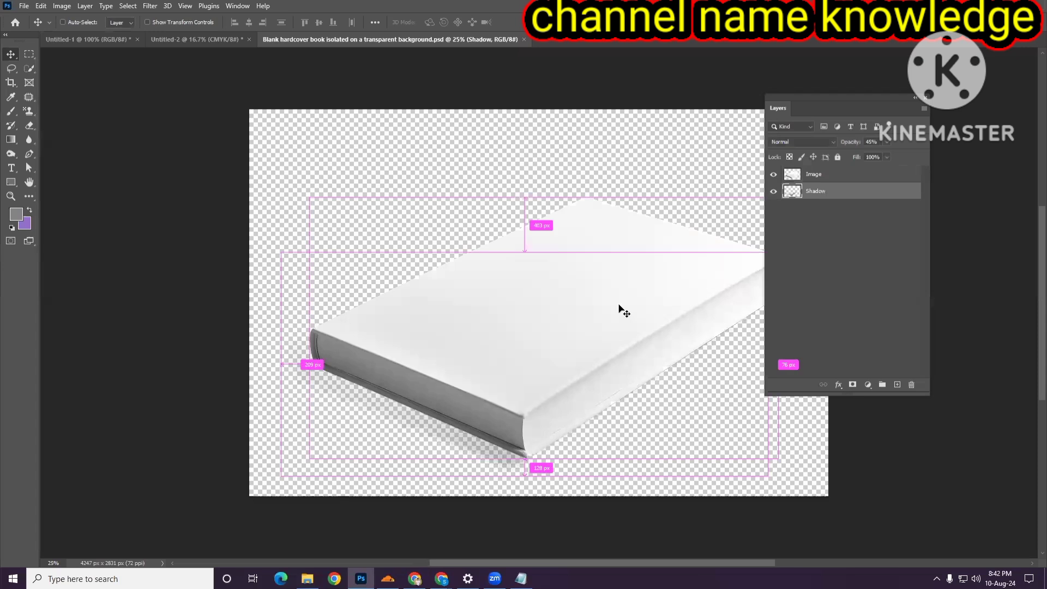
pyautogui.hscroll(1, 547, 448)
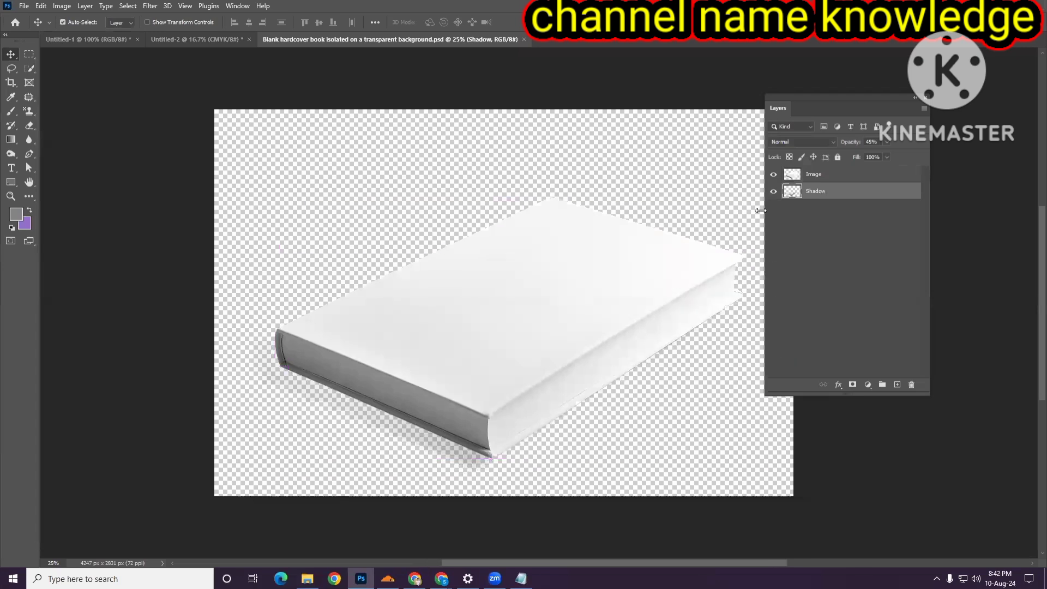
pyautogui.click(775, 190)
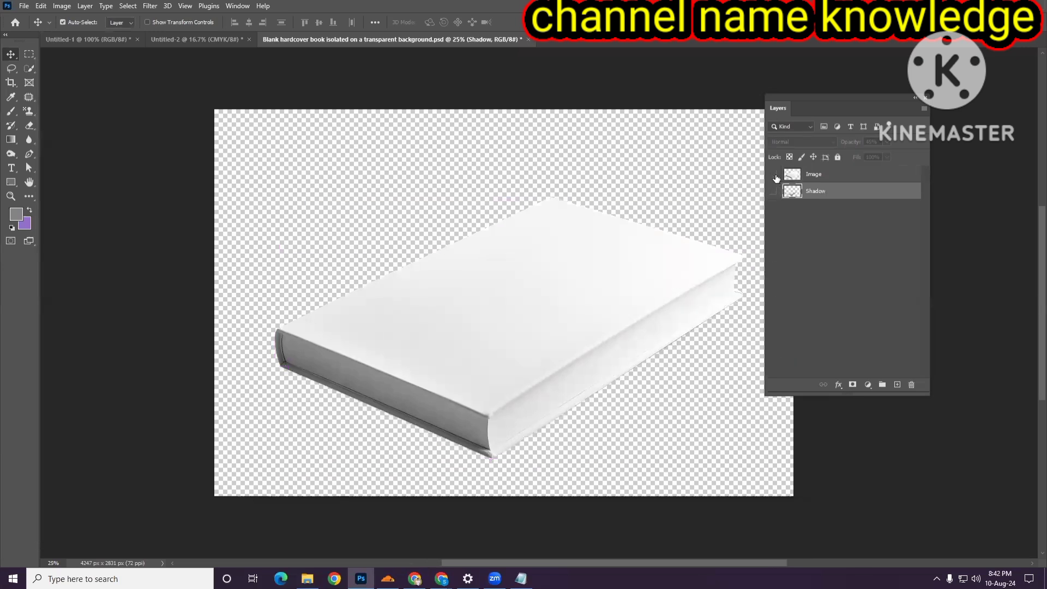
pyautogui.click(775, 177)
pyautogui.click(774, 192)
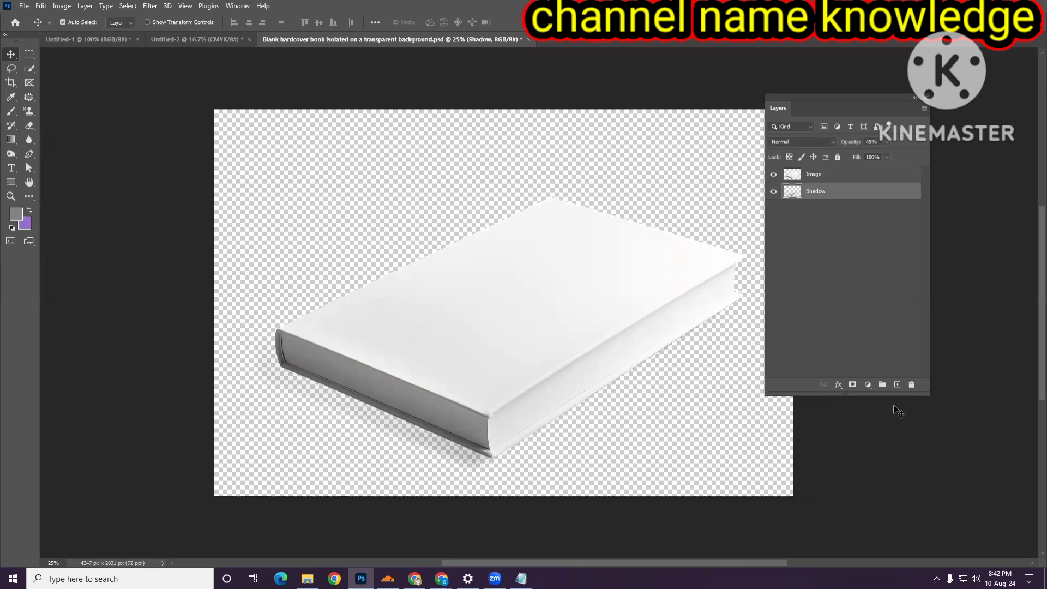
# - Add a new layer beneath the book and fill it with the gray foreground color as a background
pyautogui.click(895, 384)
pyautogui.moveTo(819, 236); pyautogui.dragTo(820, 235)
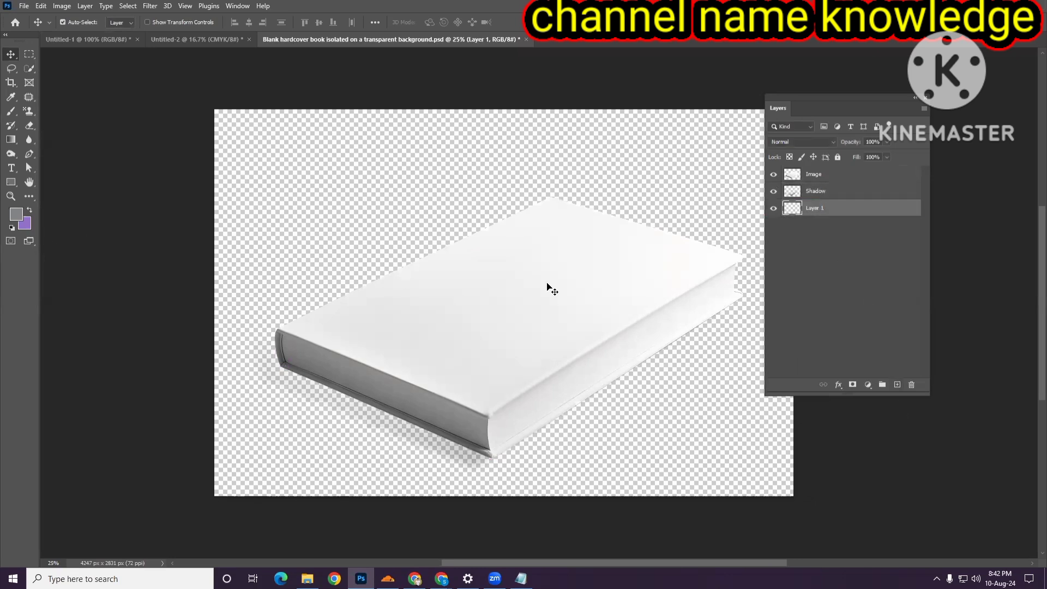
pyautogui.hotkey('alt', 'BackSpace')
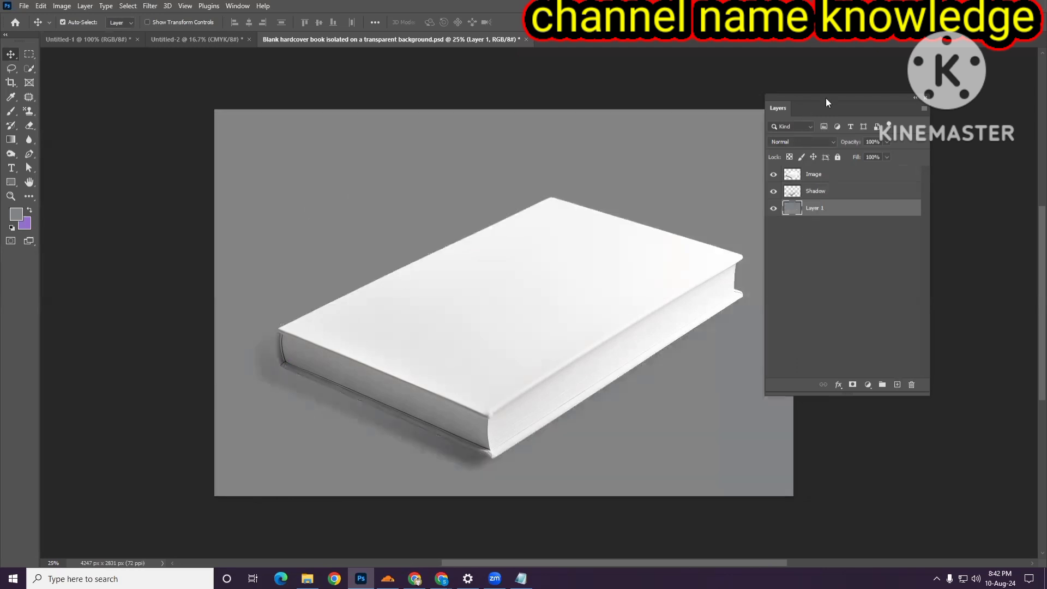
# - Select the Image layer and toggle its visibility to check the shadow beneath the book
pyautogui.moveTo(825, 97); pyautogui.dragTo(877, 90)
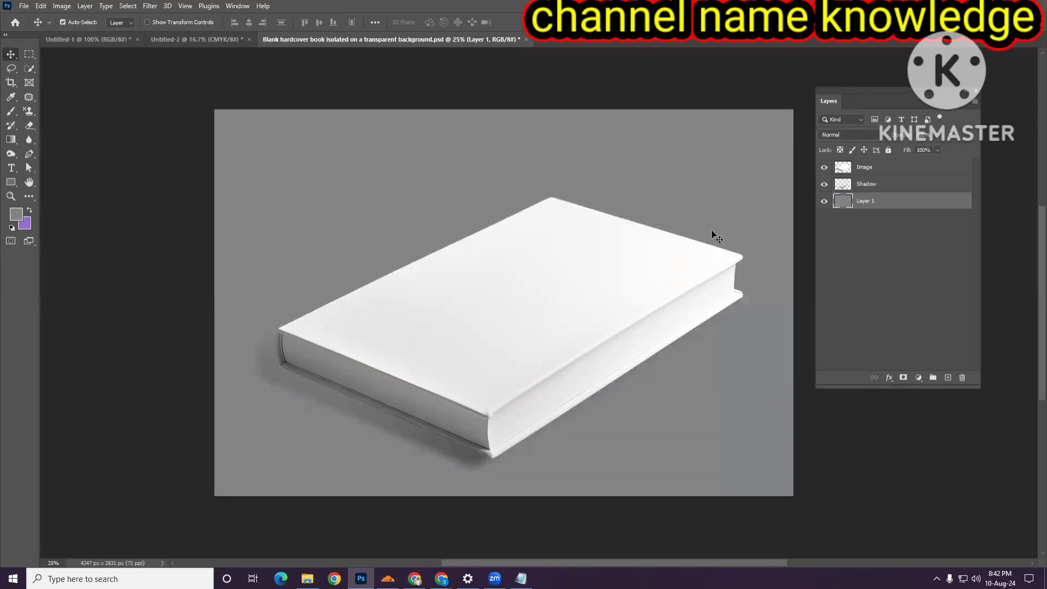
pyautogui.click(866, 170)
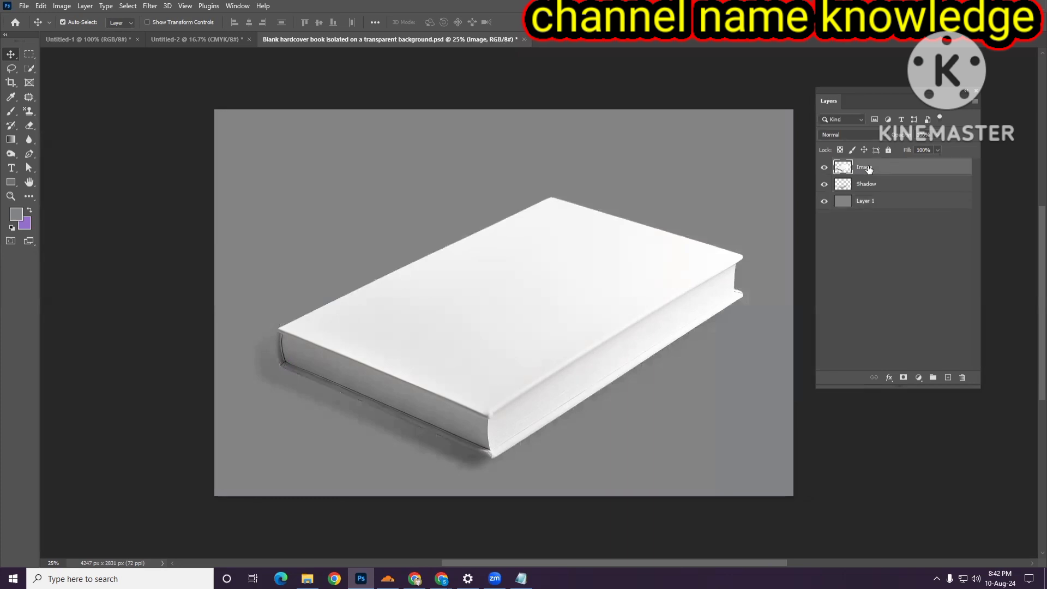
pyautogui.click(824, 168)
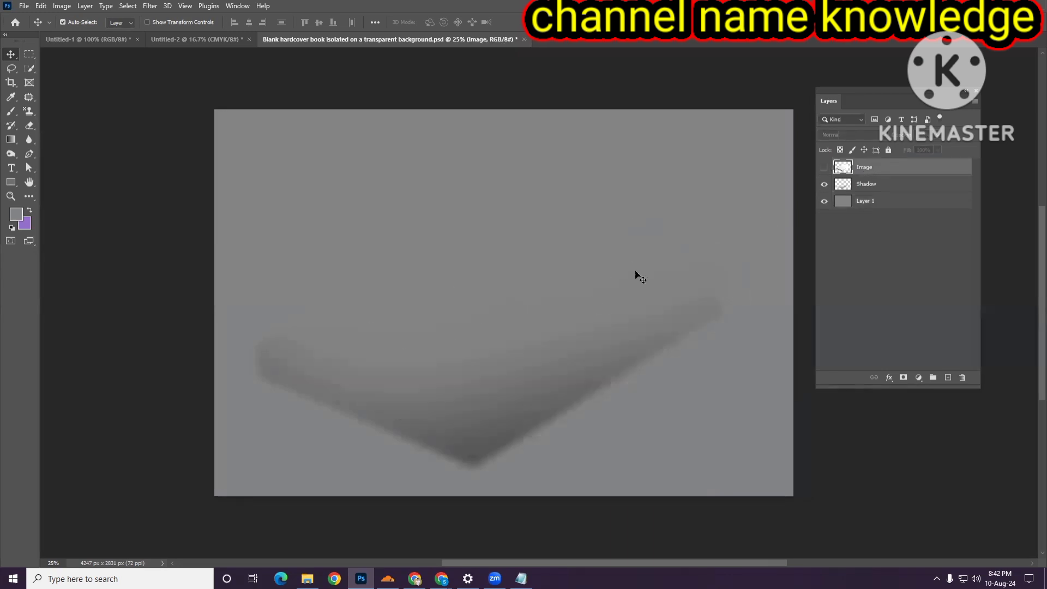
pyautogui.click(824, 167)
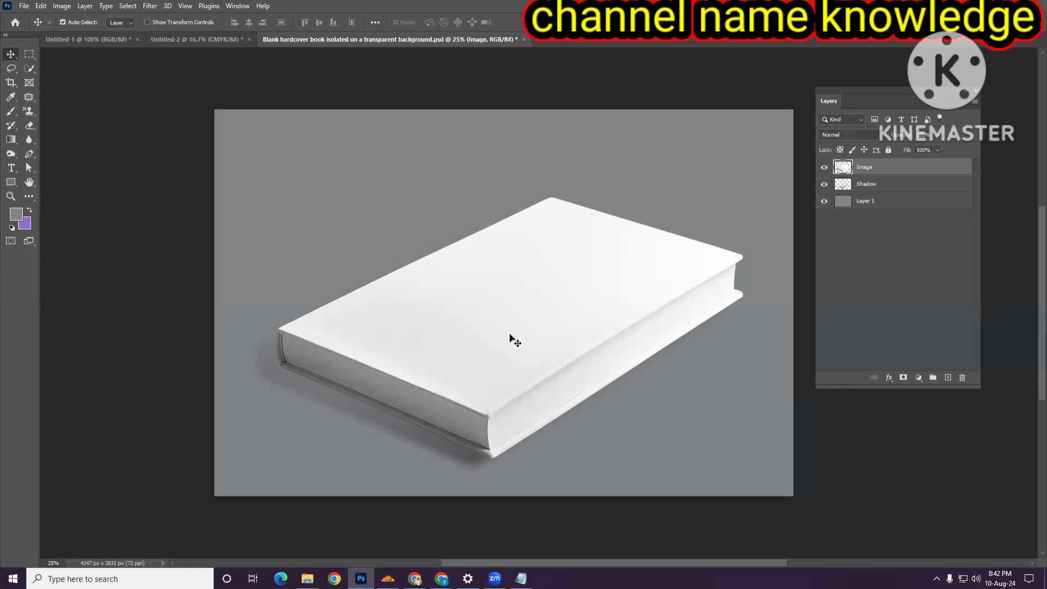
pyautogui.scroll(2, 455, 338)
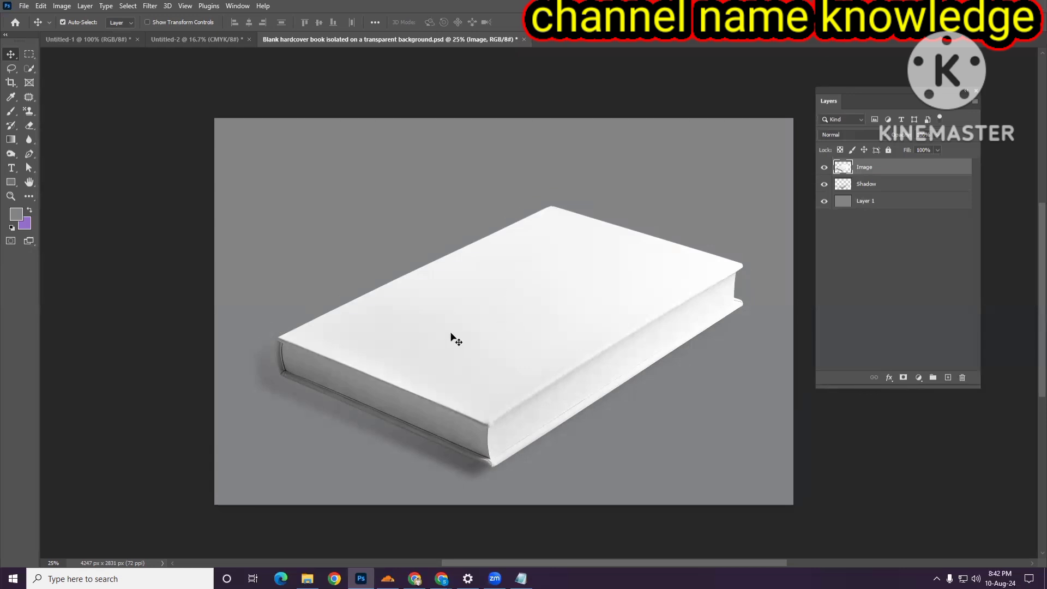
# - Draw a rectangle about 1431 x 2151 px over the book and fill it with the recent salmon color
pyautogui.click(12, 182)
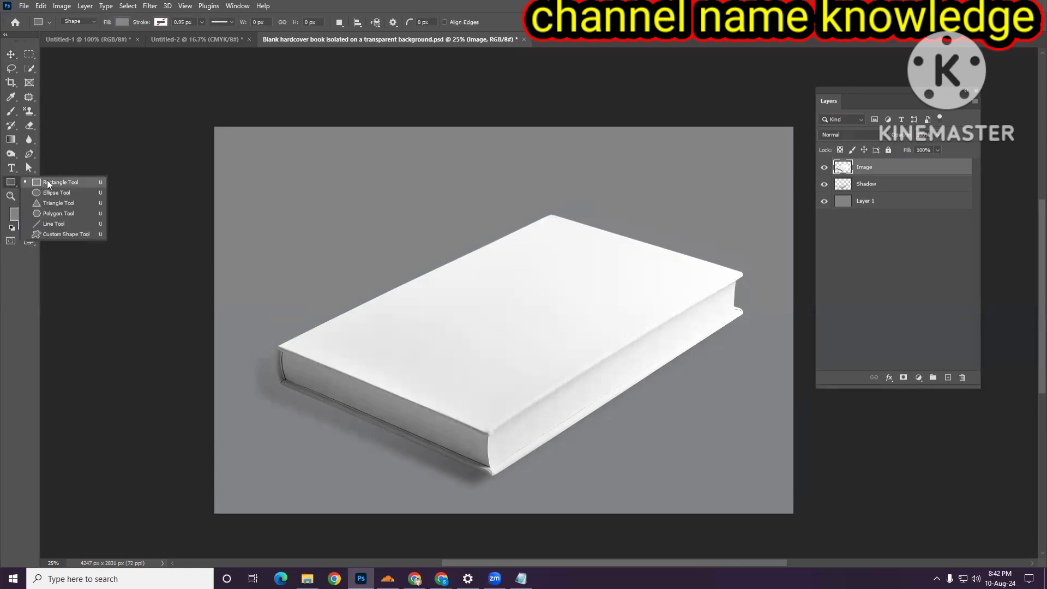
pyautogui.click(47, 180)
pyautogui.moveTo(342, 184); pyautogui.dragTo(537, 478)
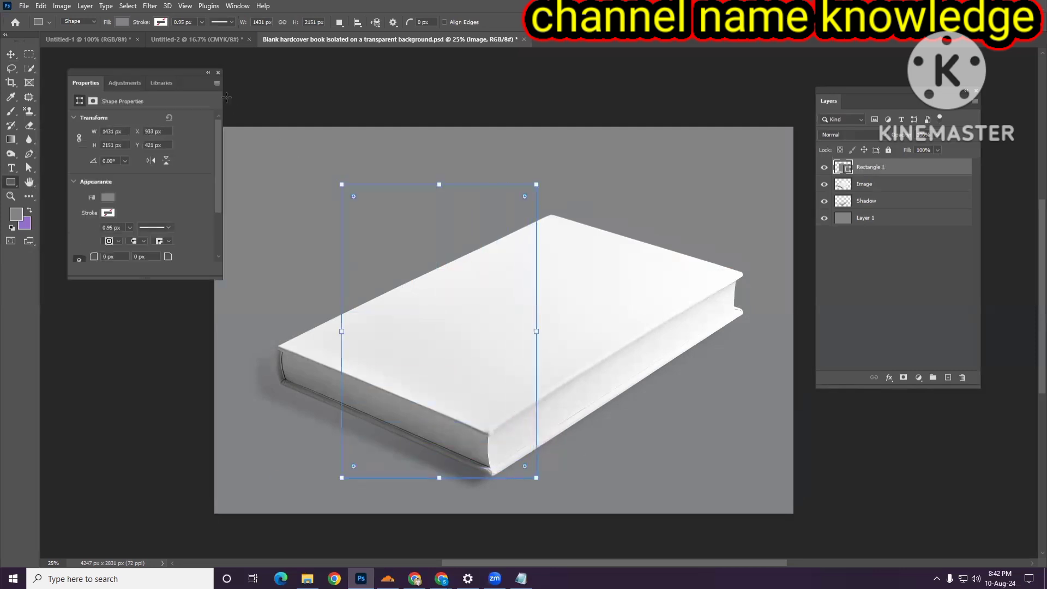
pyautogui.click(122, 22)
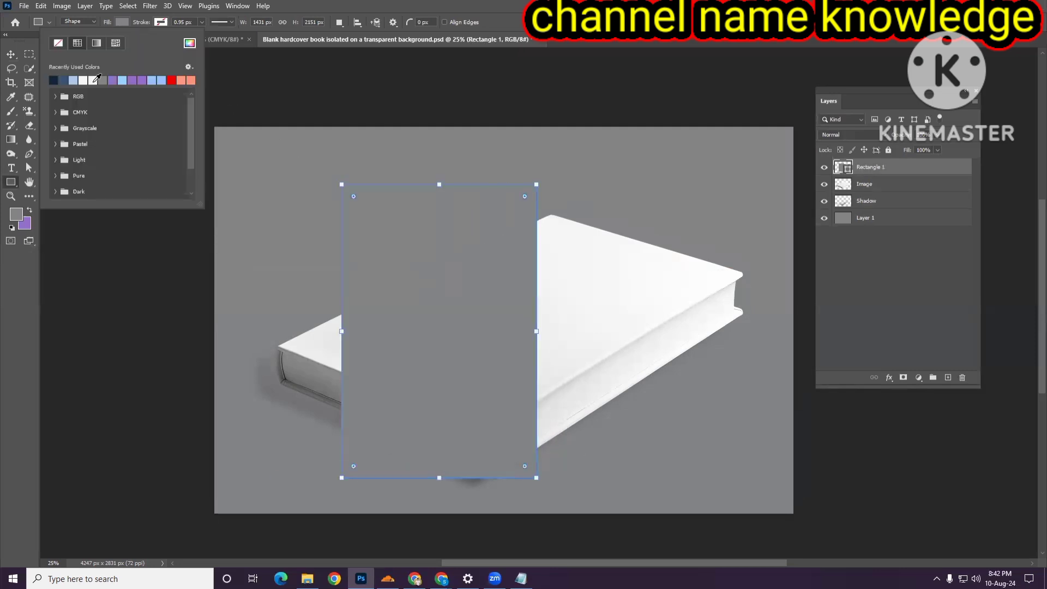
pyautogui.click(184, 80)
# - Convert the rectangle layer to a smart object and nudge it slightly on the canvas
pyautogui.click(10, 54)
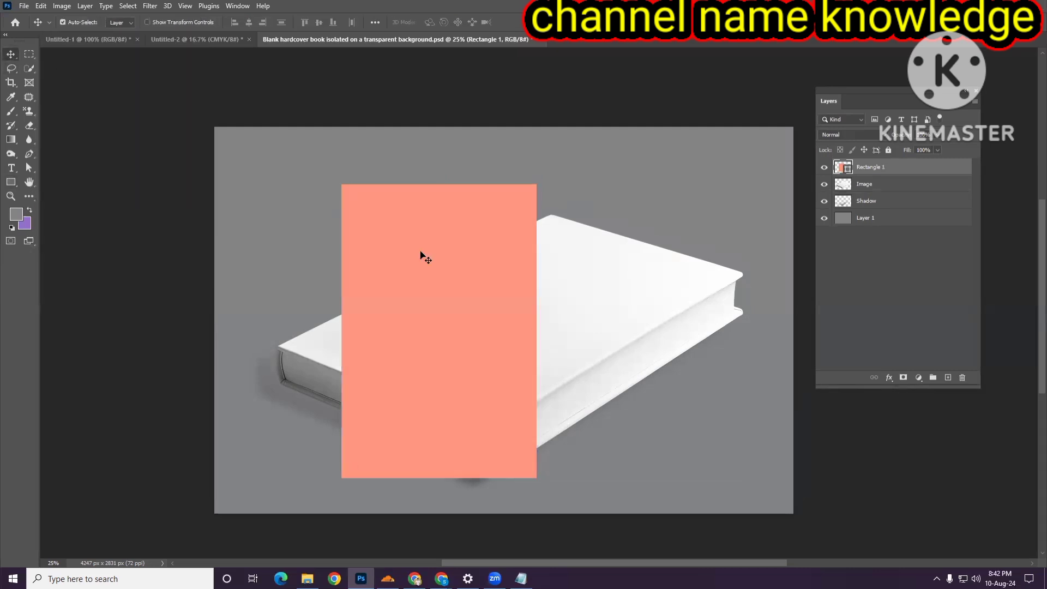
pyautogui.rightClick(868, 168)
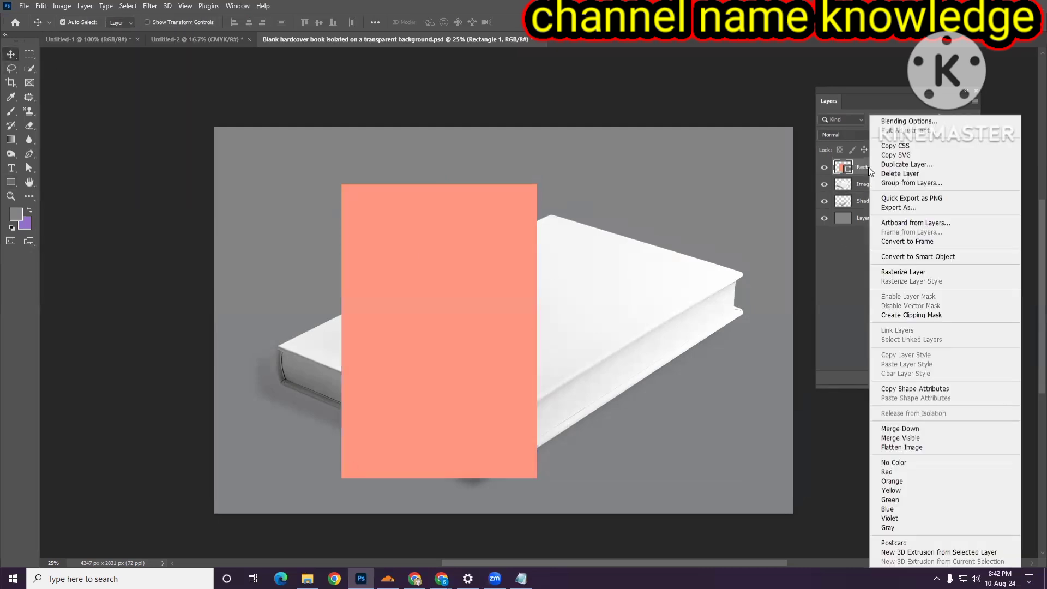
pyautogui.click(921, 261)
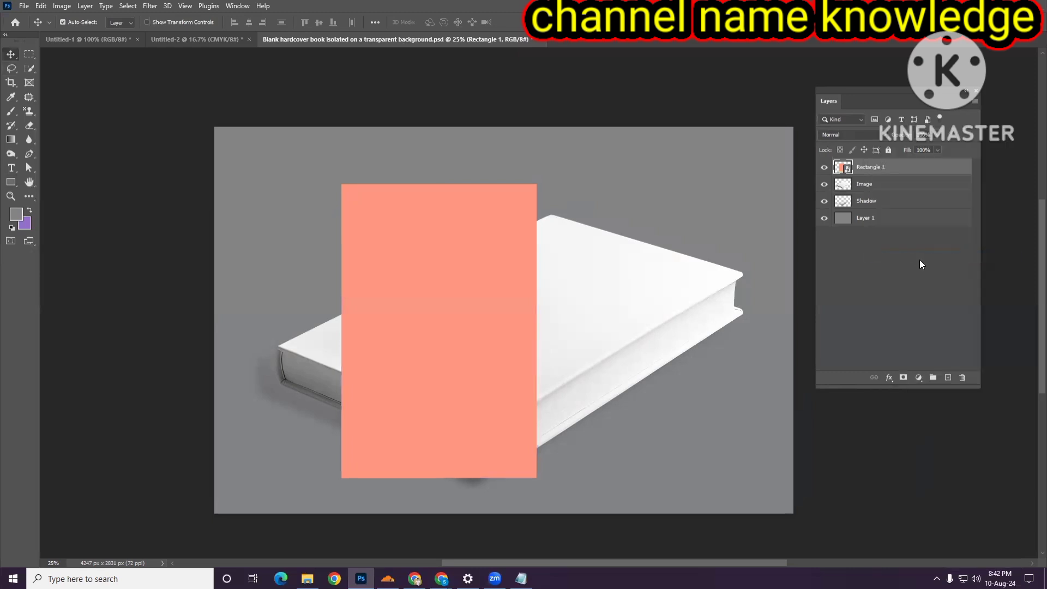
pyautogui.moveTo(495, 262)
pyautogui.mouseDown()
pyautogui.moveTo(505, 223)
pyautogui.moveTo(506, 251)
pyautogui.mouseUp()
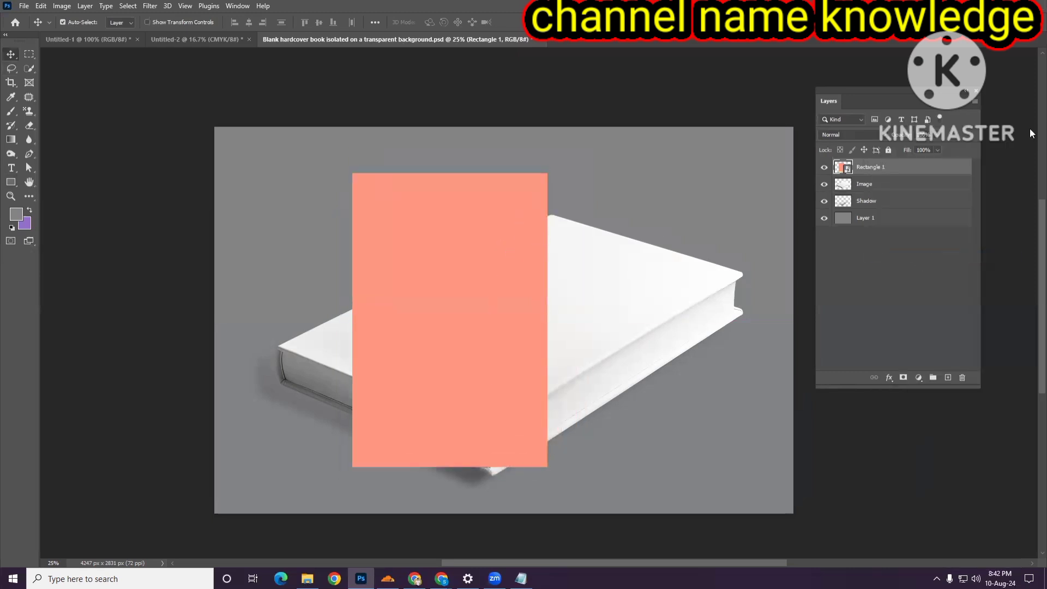
# - Lower the rectangle's opacity, then rotate and reposition it with Free Transform over the book cover
pyautogui.click(939, 136)
pyautogui.moveTo(936, 146); pyautogui.dragTo(927, 147)
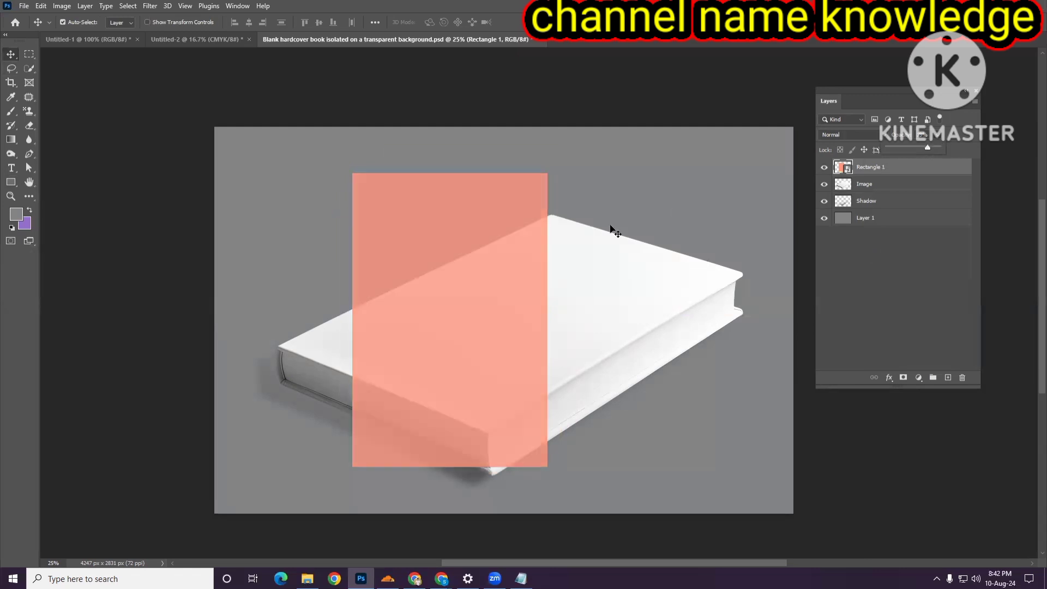
pyautogui.hotkey('ctrl', 't')
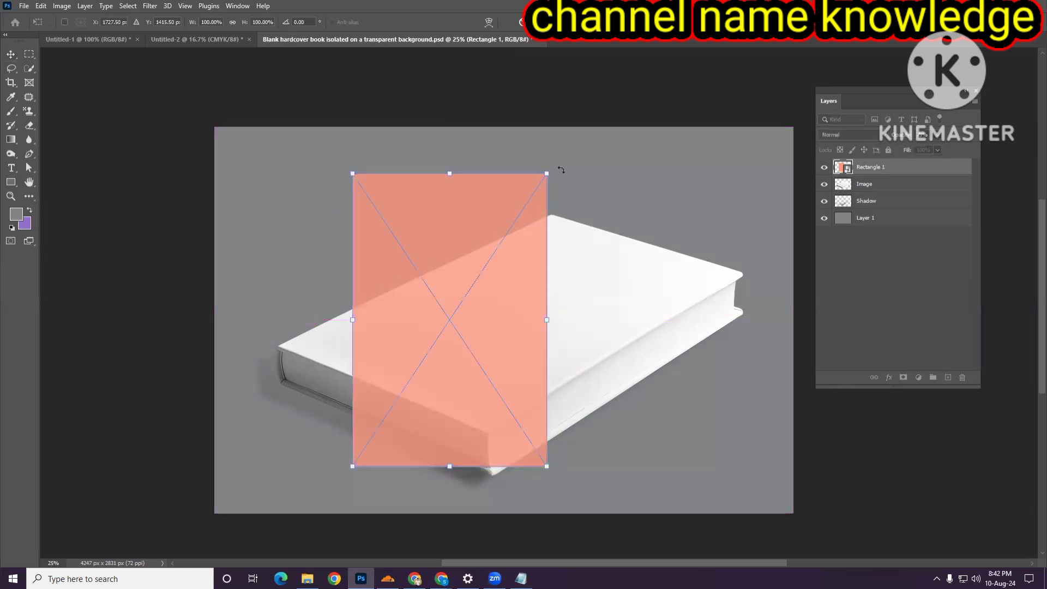
pyautogui.moveTo(562, 169); pyautogui.dragTo(660, 295)
pyautogui.moveTo(558, 295); pyautogui.dragTo(612, 274)
# - Distort the rectangle by moving its four corners onto the corners of the book's front cover
pyautogui.rightClick(580, 256)
pyautogui.click(602, 323)
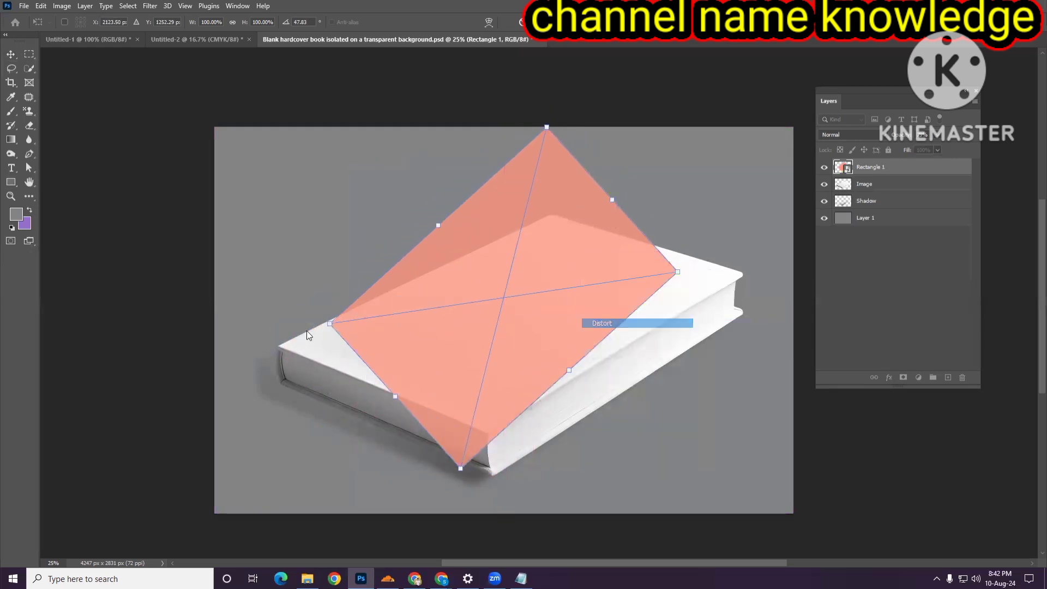
pyautogui.moveTo(329, 323); pyautogui.dragTo(277, 347)
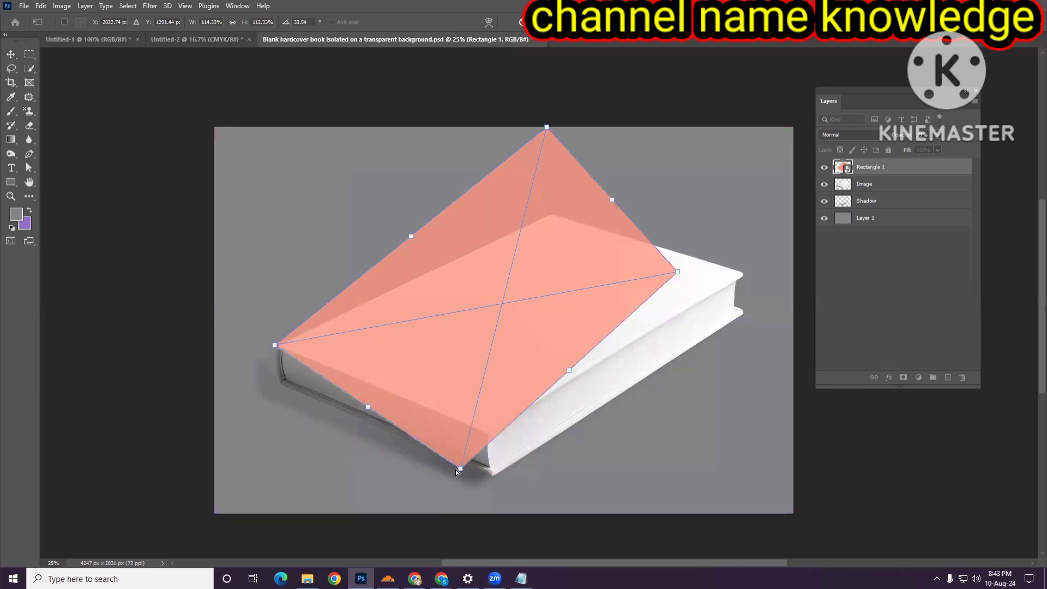
pyautogui.moveTo(462, 469); pyautogui.dragTo(490, 434)
pyautogui.moveTo(677, 272); pyautogui.dragTo(743, 279)
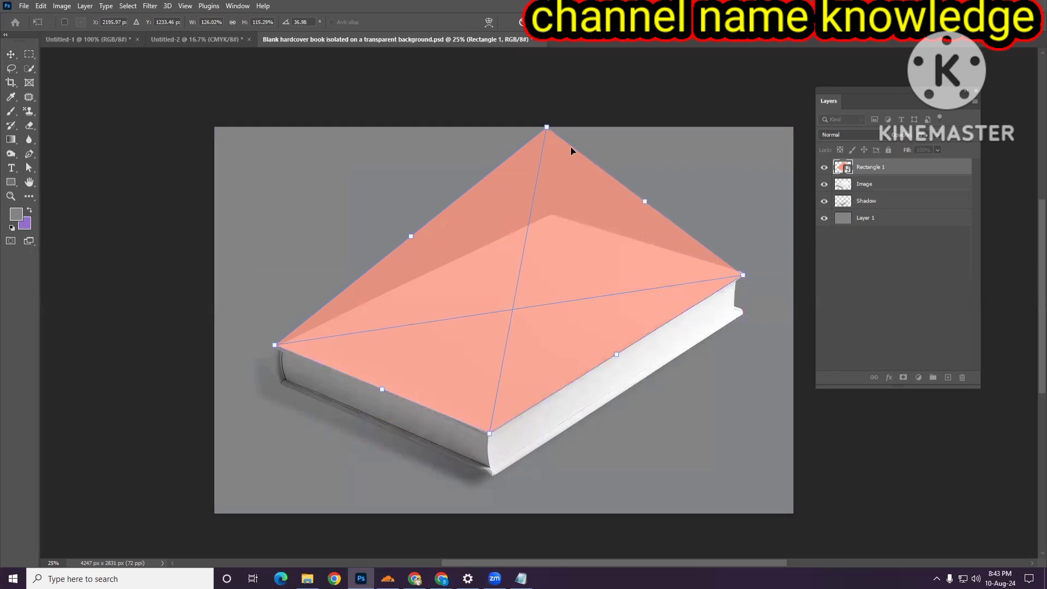
pyautogui.moveTo(547, 128); pyautogui.dragTo(549, 212)
pyautogui.moveTo(646, 247); pyautogui.dragTo(650, 245)
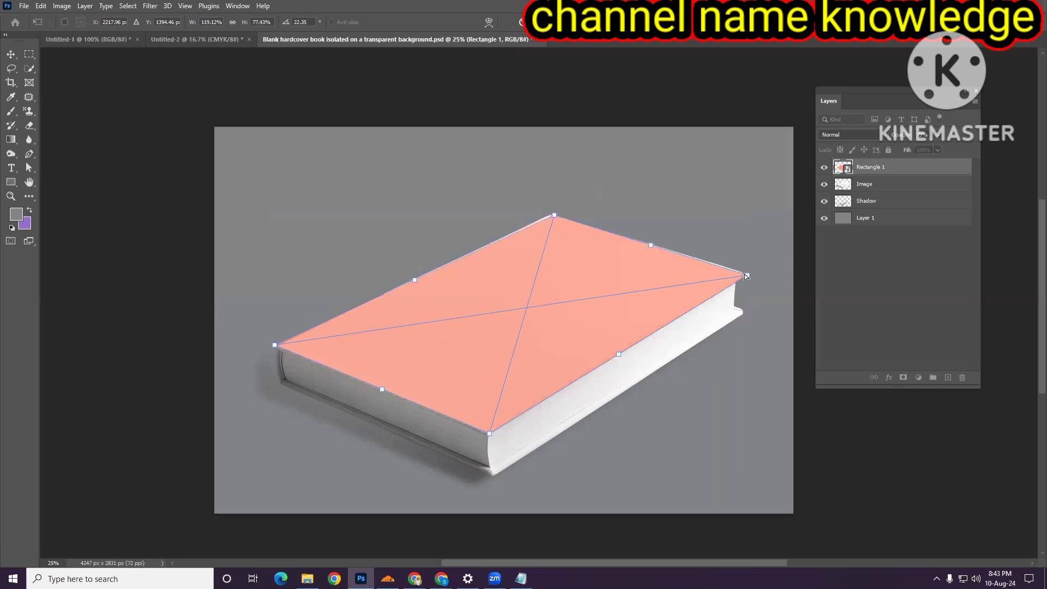
pyautogui.moveTo(747, 276); pyautogui.dragTo(744, 276)
# - Zoom in and refine the rectangle's top and right corners to match the cover edges precisely
pyautogui.scroll(1, 656, 282)
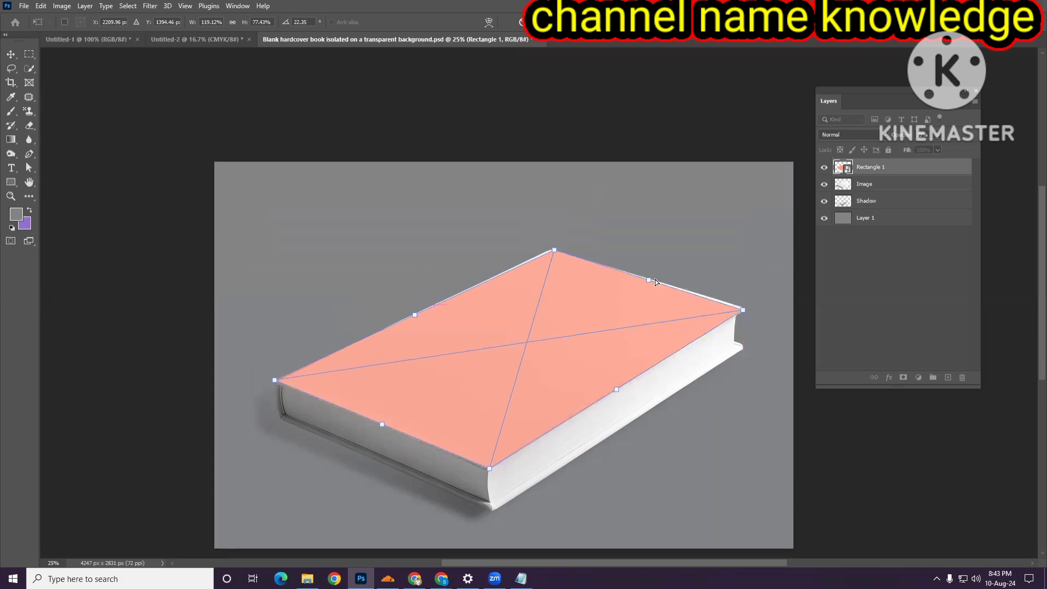
pyautogui.keyDown('ctrl'); pyautogui.click(616, 279); pyautogui.keyUp('ctrl')
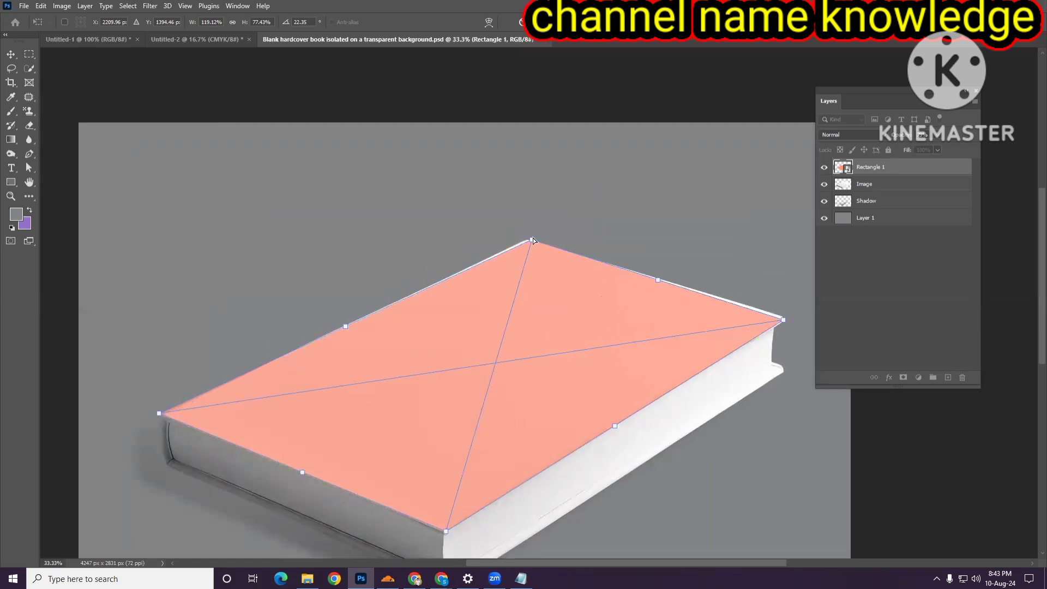
pyautogui.moveTo(529, 239); pyautogui.dragTo(527, 239)
pyautogui.keyDown('ctrl'); pyautogui.click(544, 251); pyautogui.keyUp('ctrl')
pyautogui.keyDown('ctrl'); pyautogui.click(544, 252); pyautogui.keyUp('ctrl')
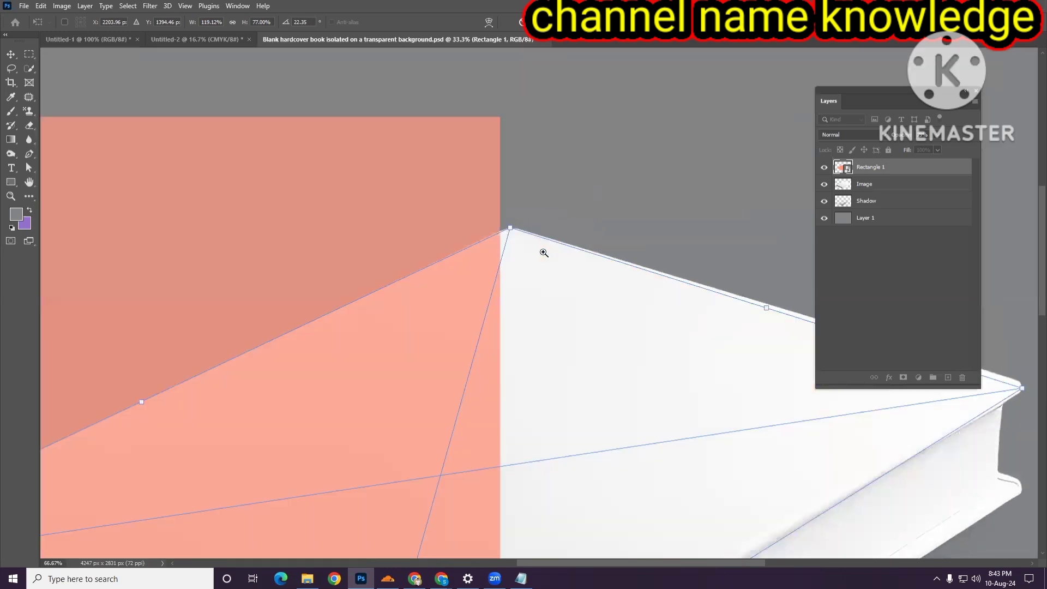
pyautogui.keyDown('ctrl'); pyautogui.click(544, 252); pyautogui.keyUp('ctrl')
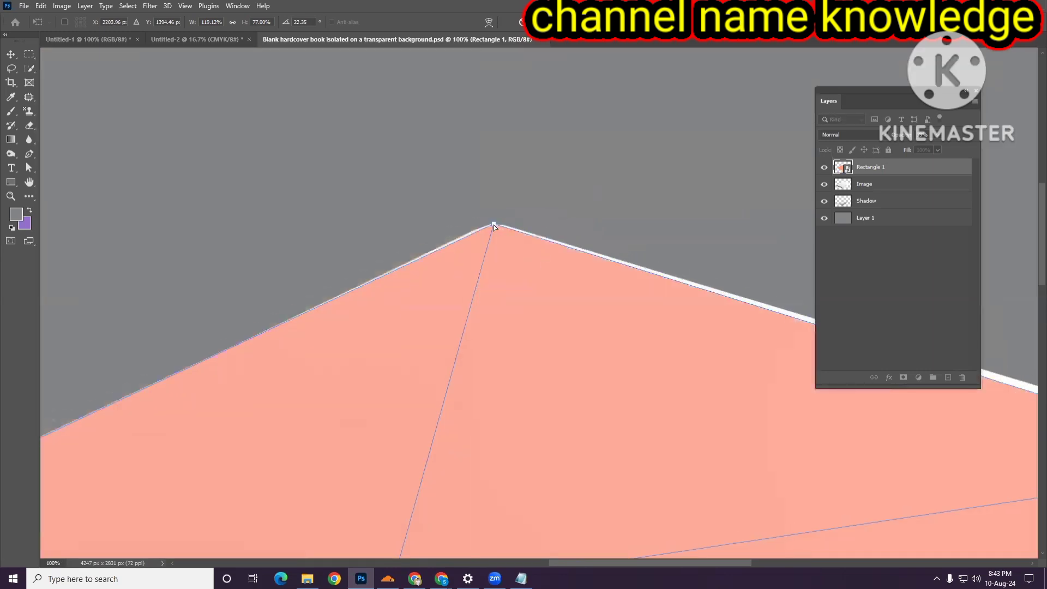
pyautogui.moveTo(493, 224); pyautogui.dragTo(494, 219)
pyautogui.scroll(-1, 578, 314)
pyautogui.scroll(-1, 581, 308)
pyautogui.hscroll(5, 580, 308)
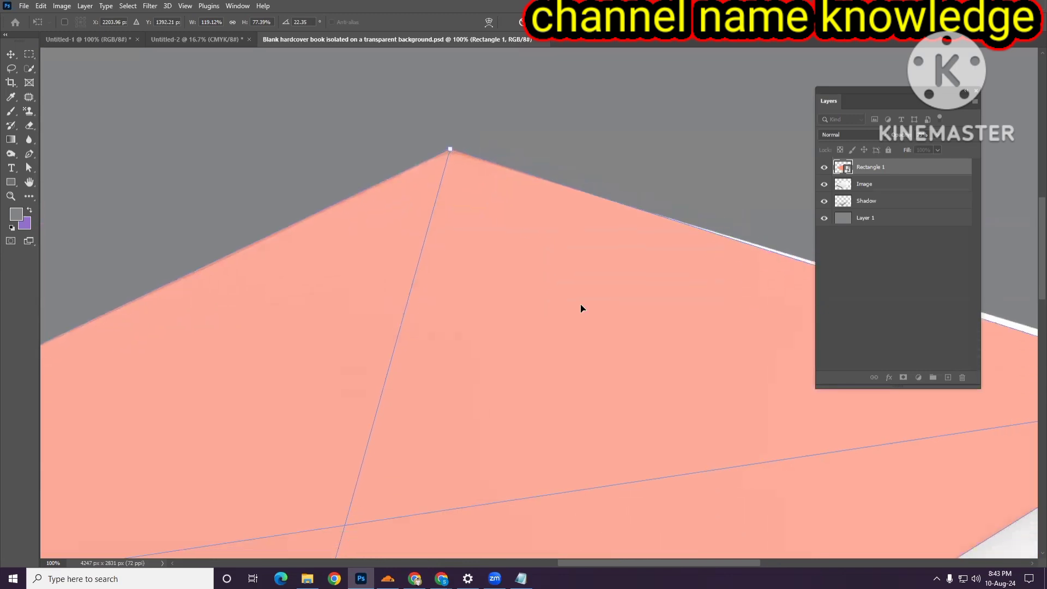
pyautogui.hscroll(6, 581, 309)
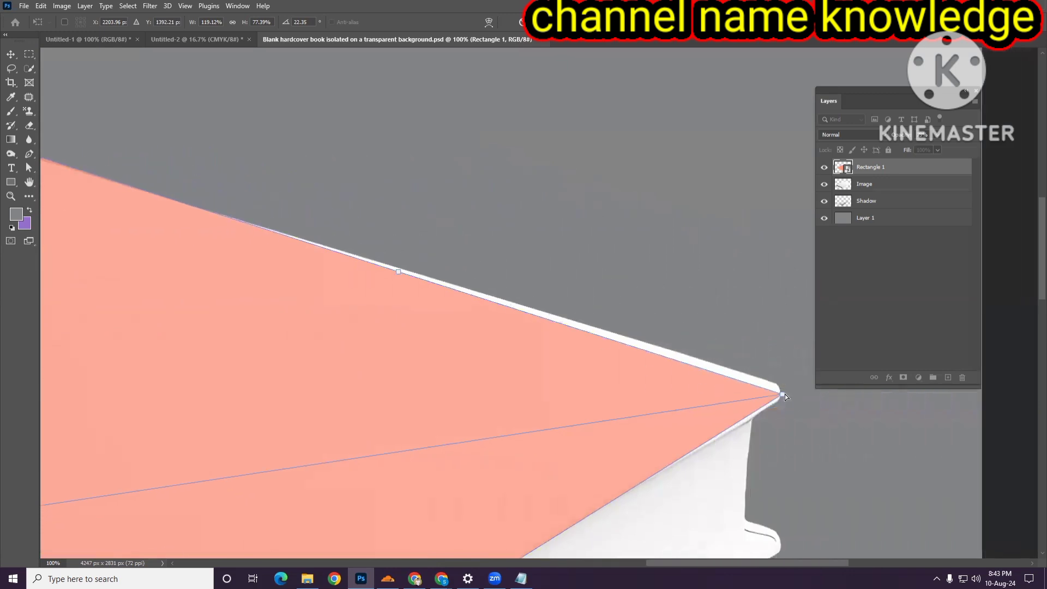
pyautogui.moveTo(784, 393); pyautogui.dragTo(797, 388)
pyautogui.scroll(-1, 760, 397)
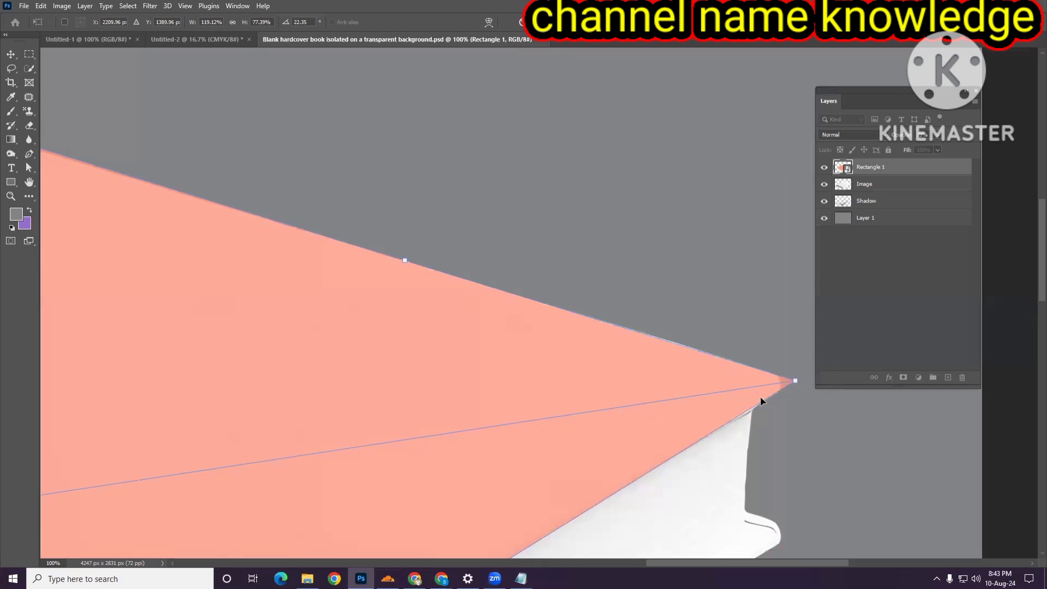
# - Switch the transform to Warp and adjust the rectangle's front and right edges along the cover
pyautogui.rightClick(629, 351)
pyautogui.click(670, 418)
pyautogui.rightClick(598, 387)
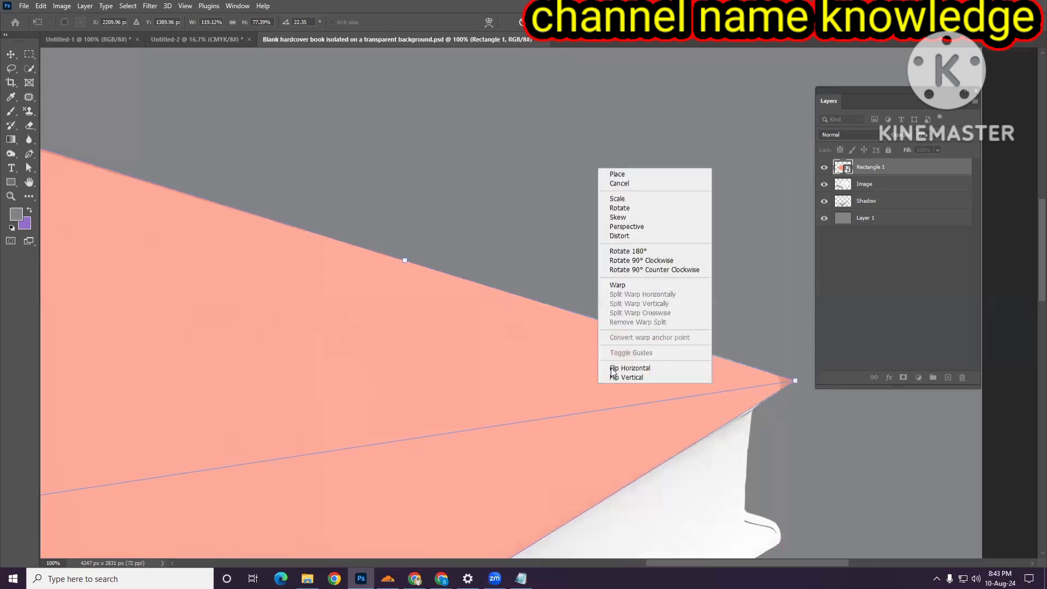
pyautogui.click(626, 286)
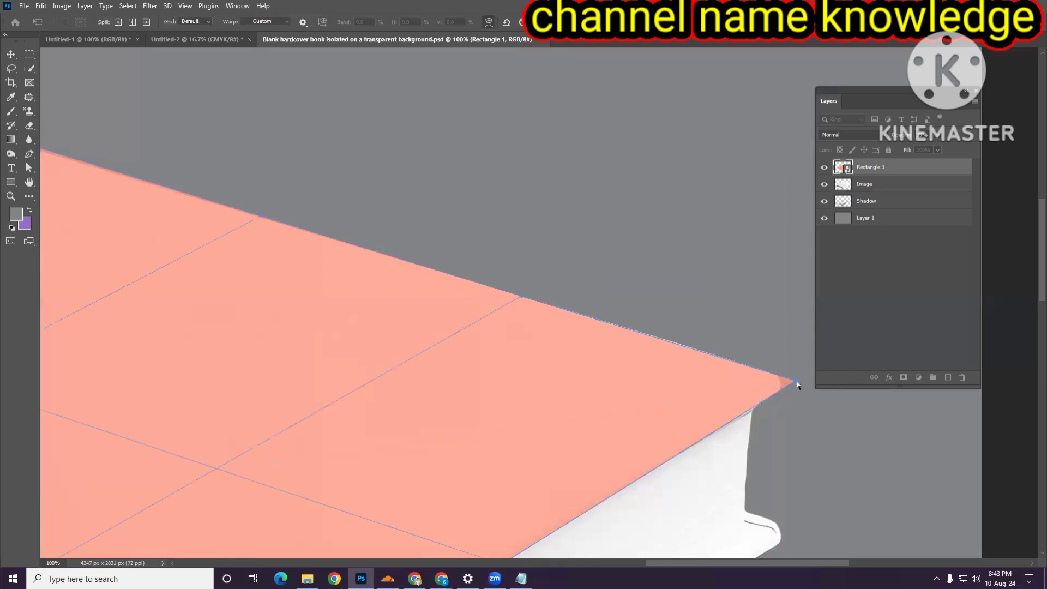
pyautogui.scroll(-2, 774, 378)
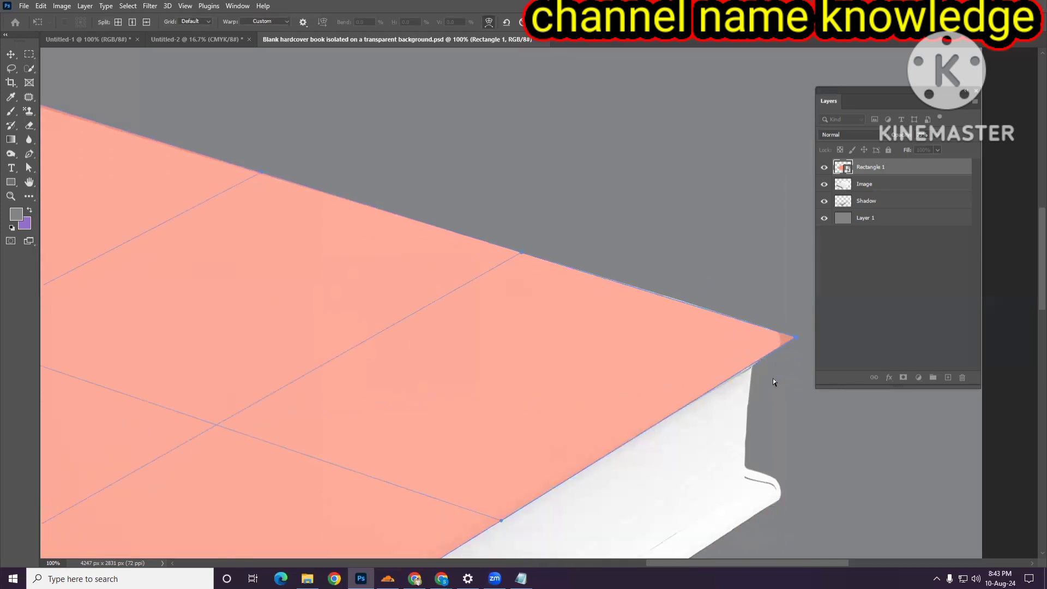
pyautogui.moveTo(500, 522); pyautogui.dragTo(537, 500)
pyautogui.moveTo(793, 338); pyautogui.dragTo(797, 339)
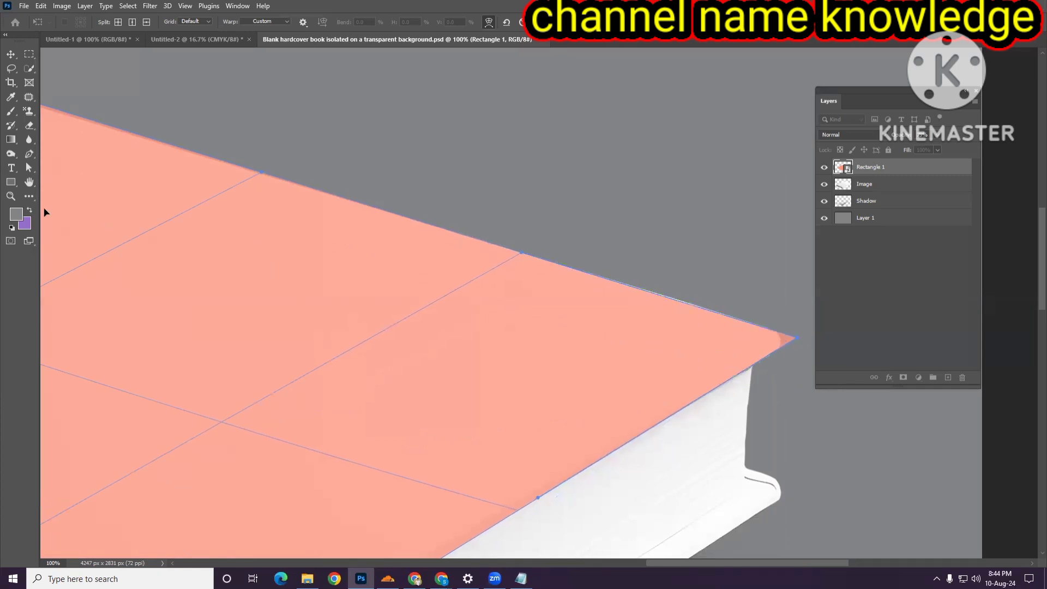
pyautogui.rightClick(34, 156)
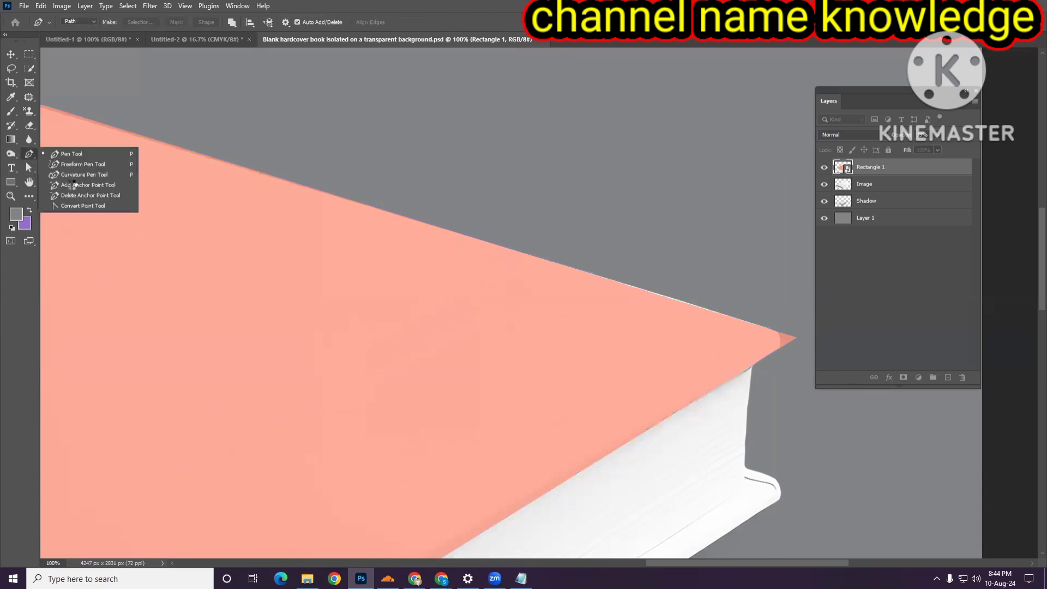
pyautogui.click(59, 181)
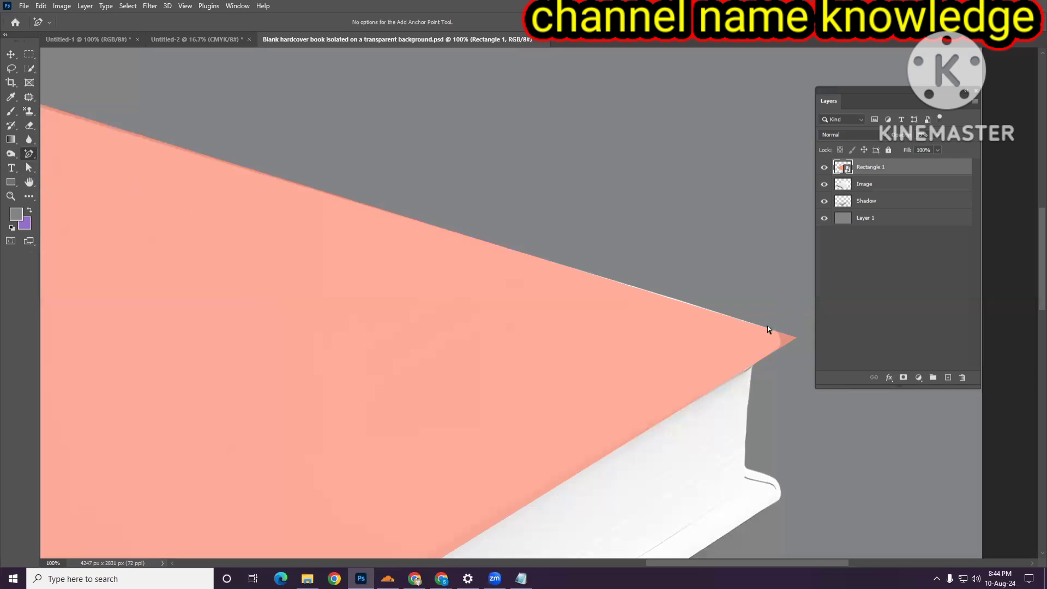
pyautogui.click(26, 169)
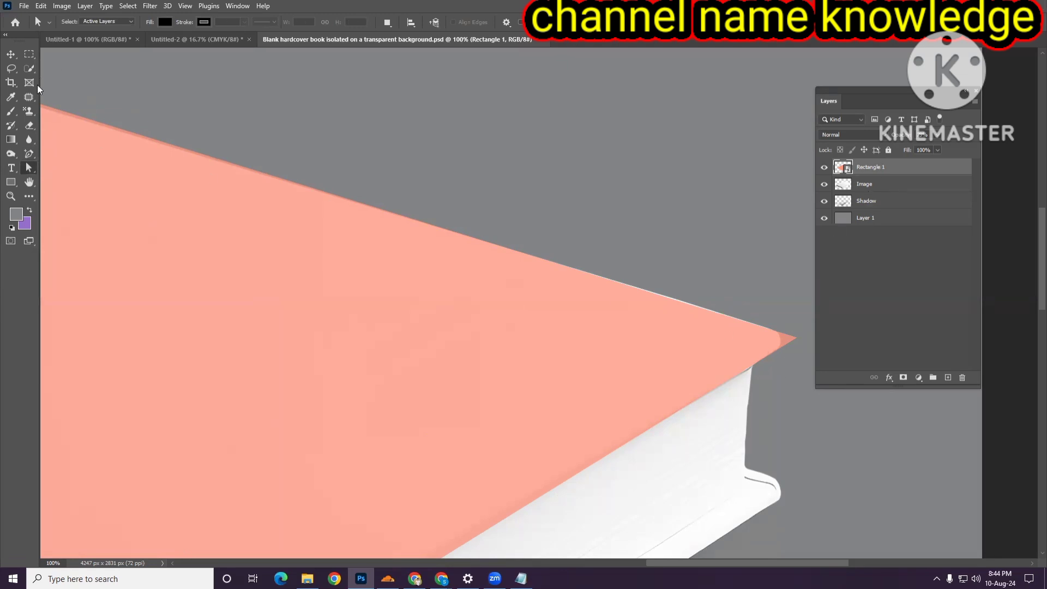
pyautogui.click(10, 54)
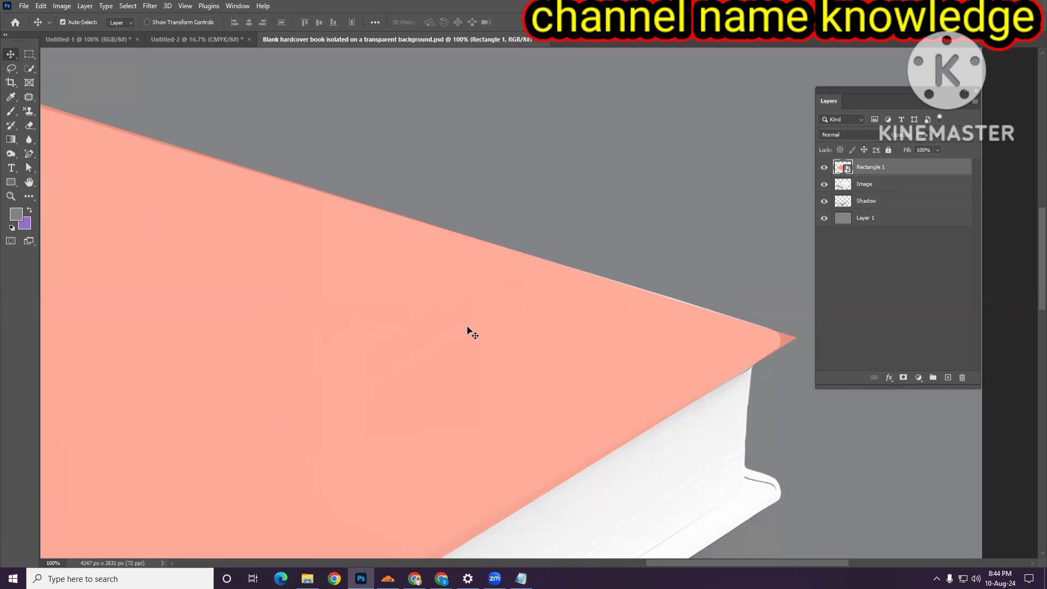
pyautogui.click(29, 168)
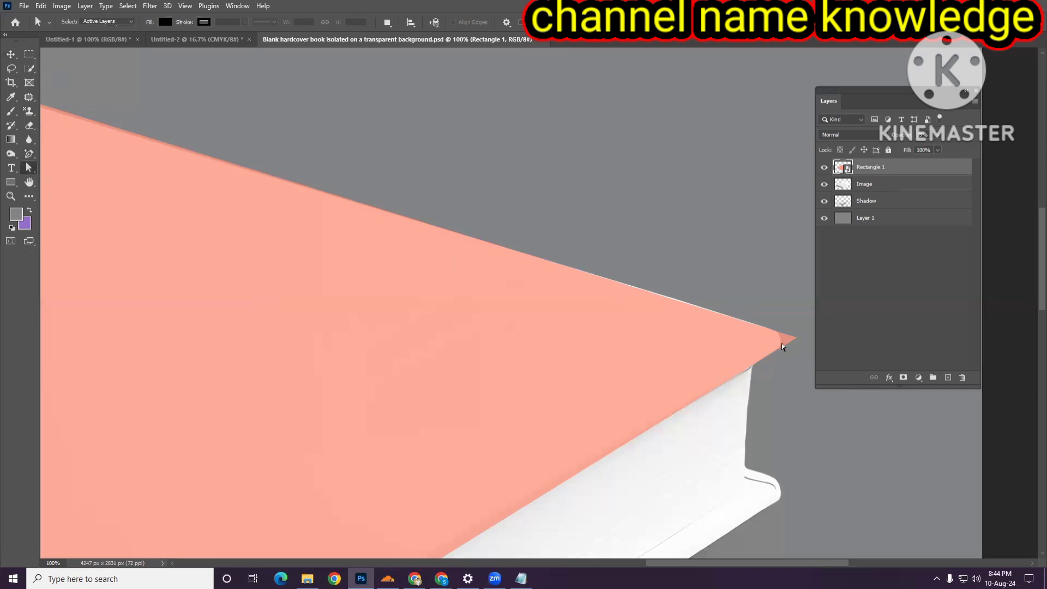
pyautogui.scroll(-3, 584, 348)
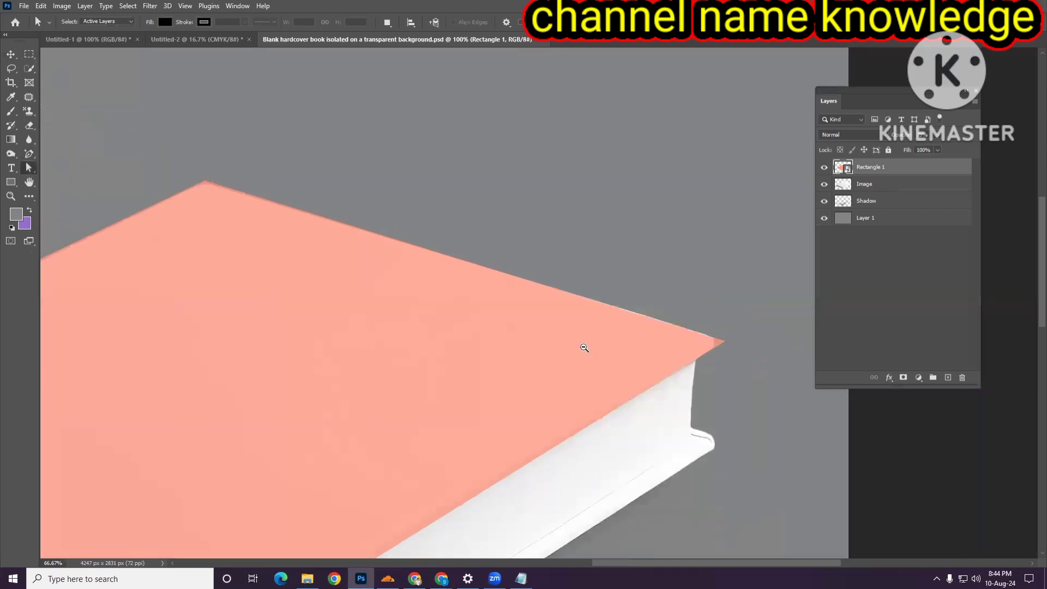
pyautogui.click(10, 54)
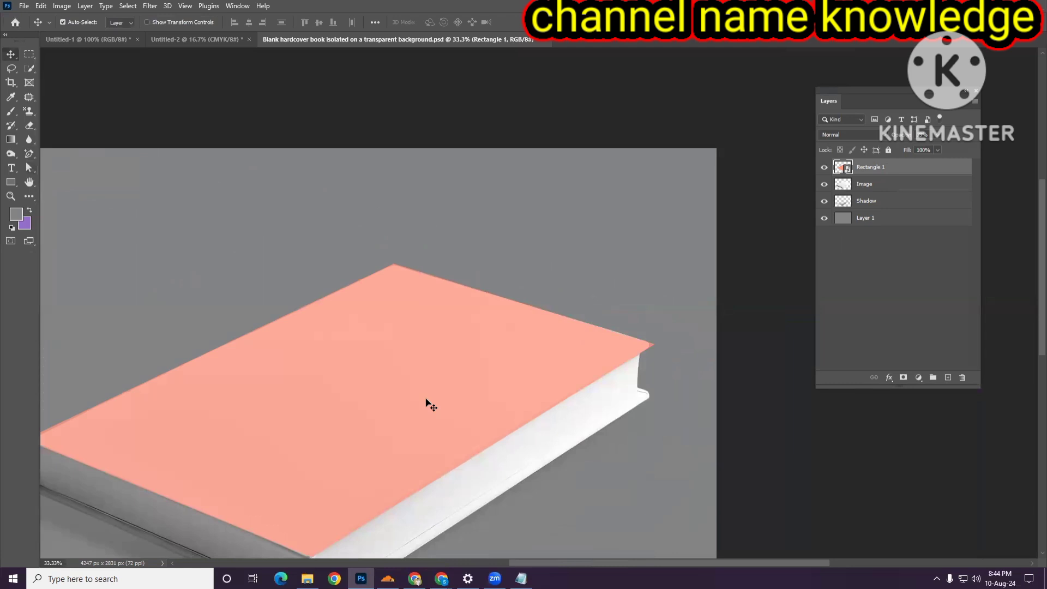
pyautogui.click(30, 155)
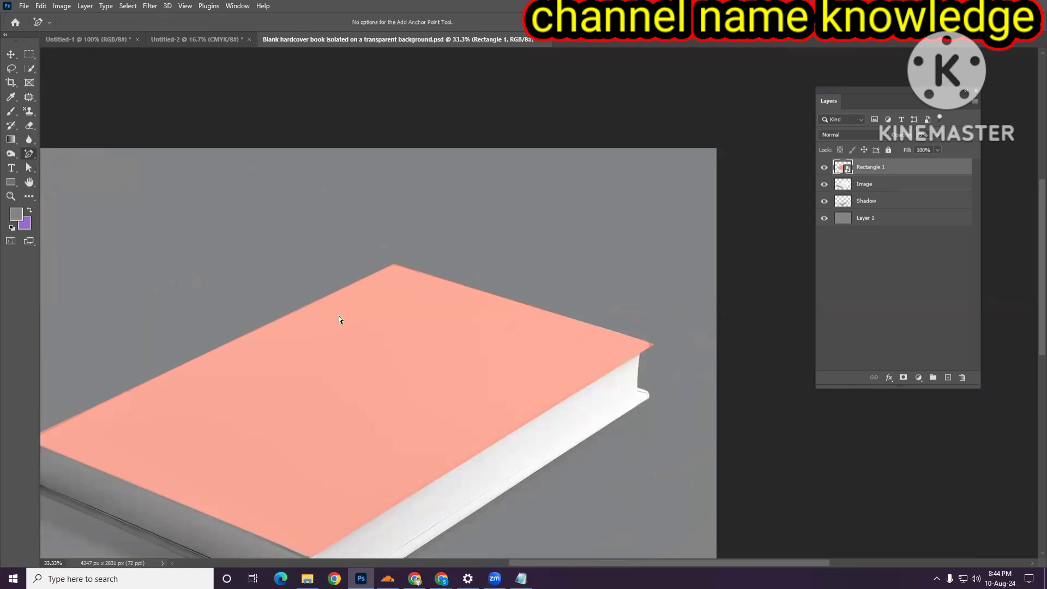
pyautogui.click(29, 168)
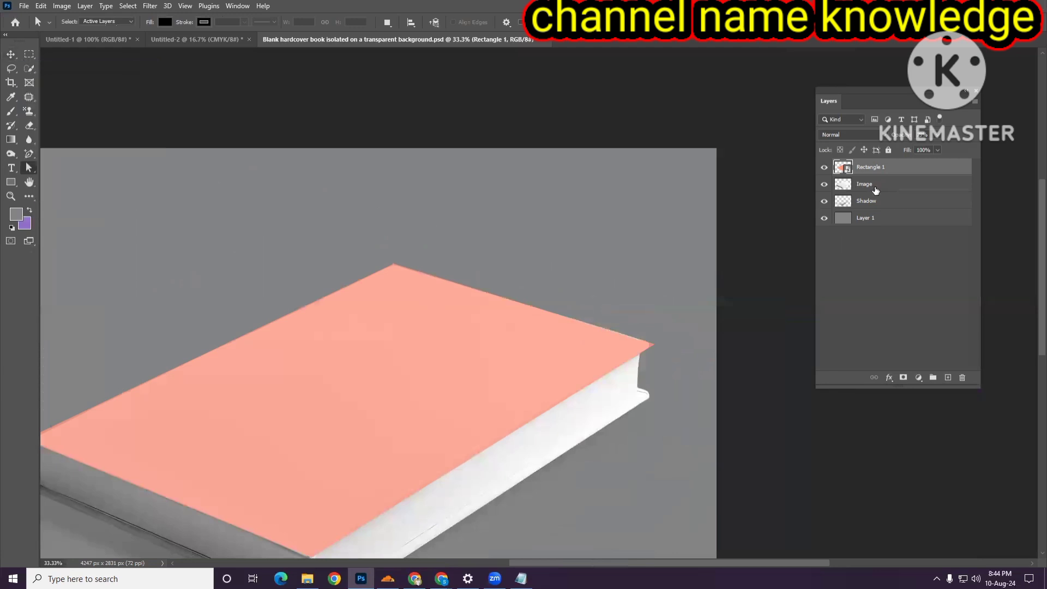
pyautogui.rightClick(868, 169)
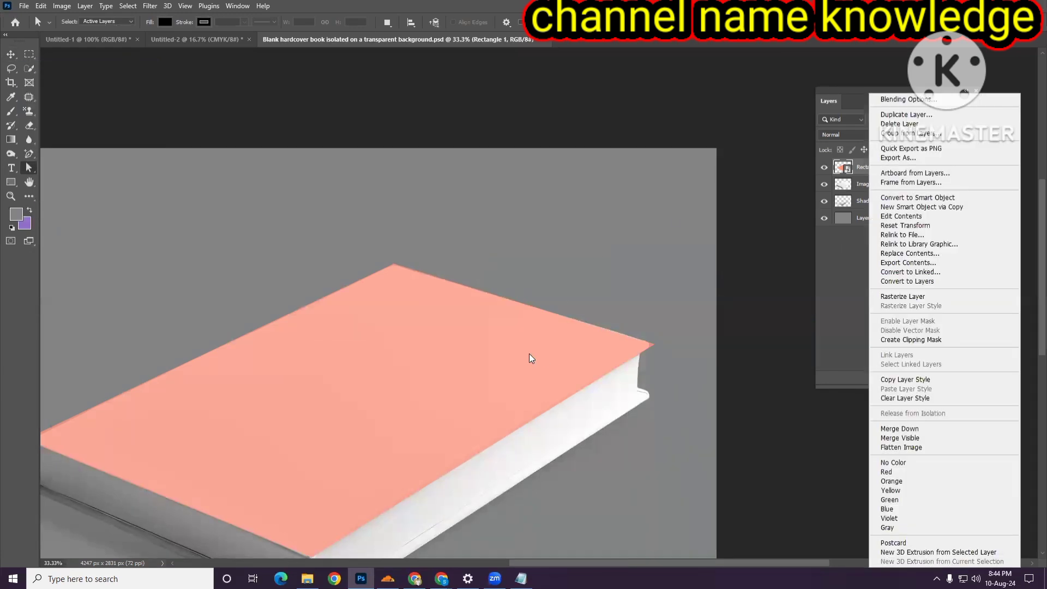
pyautogui.click(11, 56)
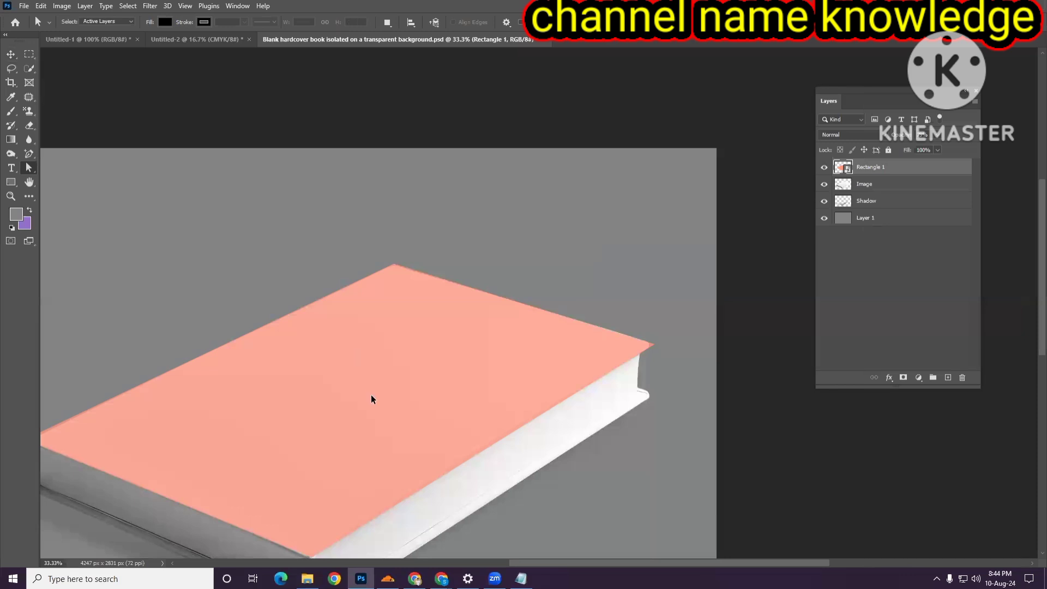
# - Reopen Free Transform on the rectangle in Distort mode and adjust its right corner onto the cover's corner
pyautogui.scroll(2, 510, 390)
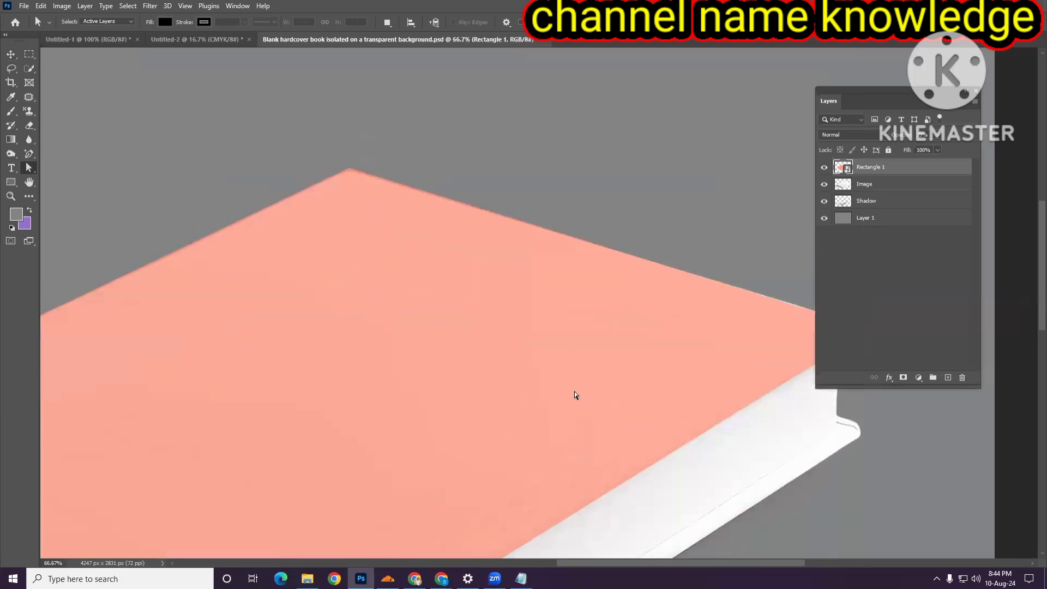
pyautogui.scroll(1, 574, 391)
pyautogui.hscroll(4, 538, 326)
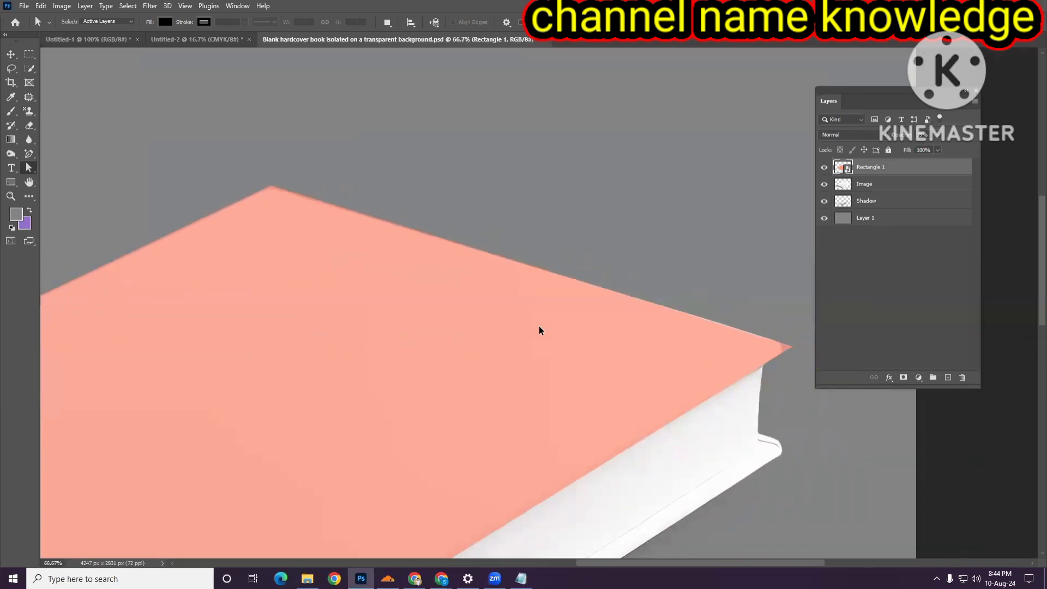
pyautogui.scroll(-2, 539, 326)
pyautogui.hscroll(6, 539, 325)
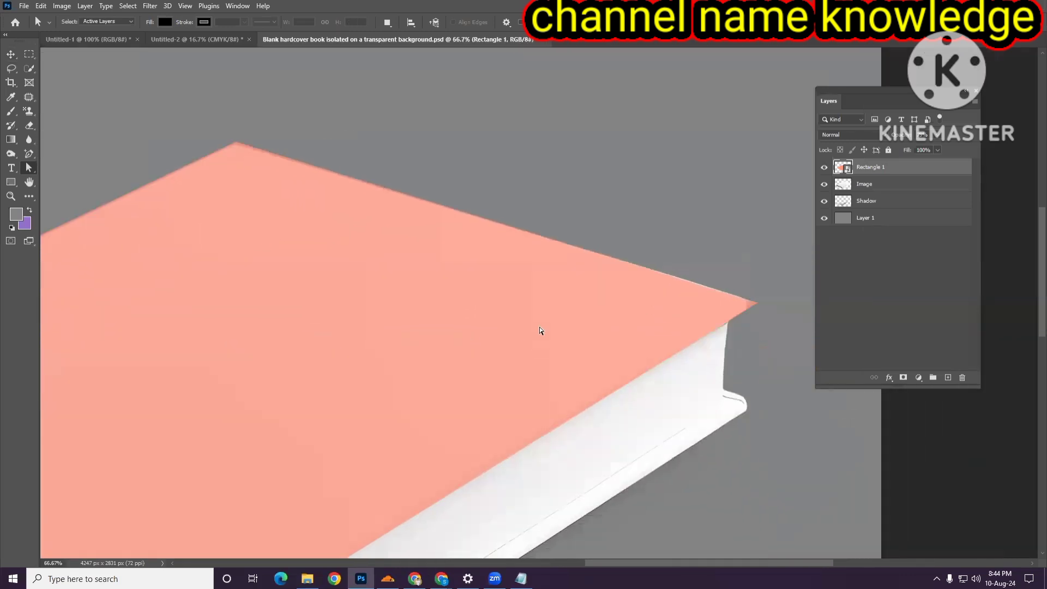
pyautogui.hotkey('ctrl', 't')
pyautogui.rightClick(505, 314)
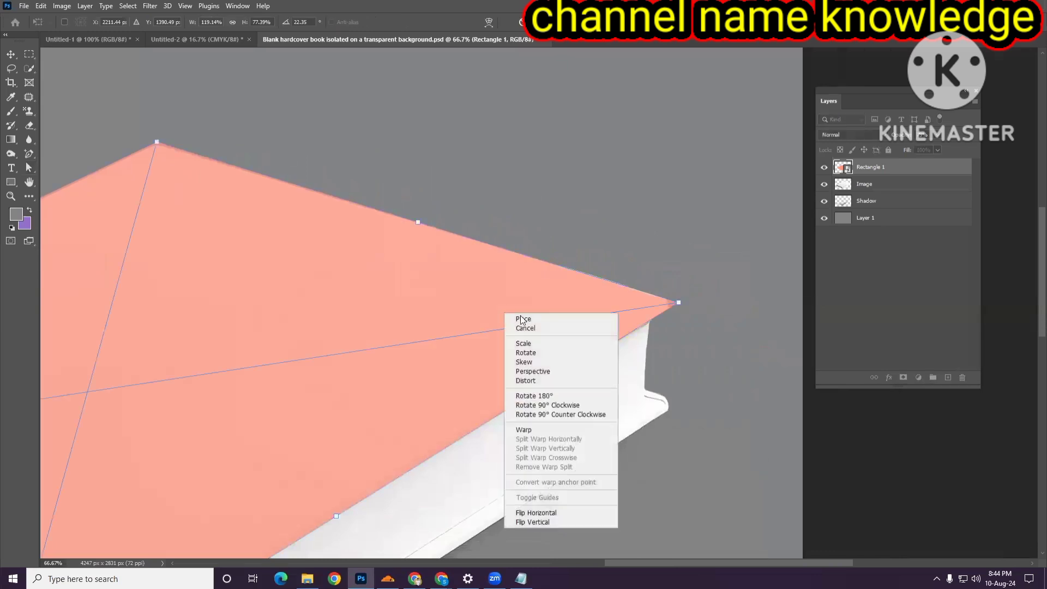
pyautogui.click(550, 381)
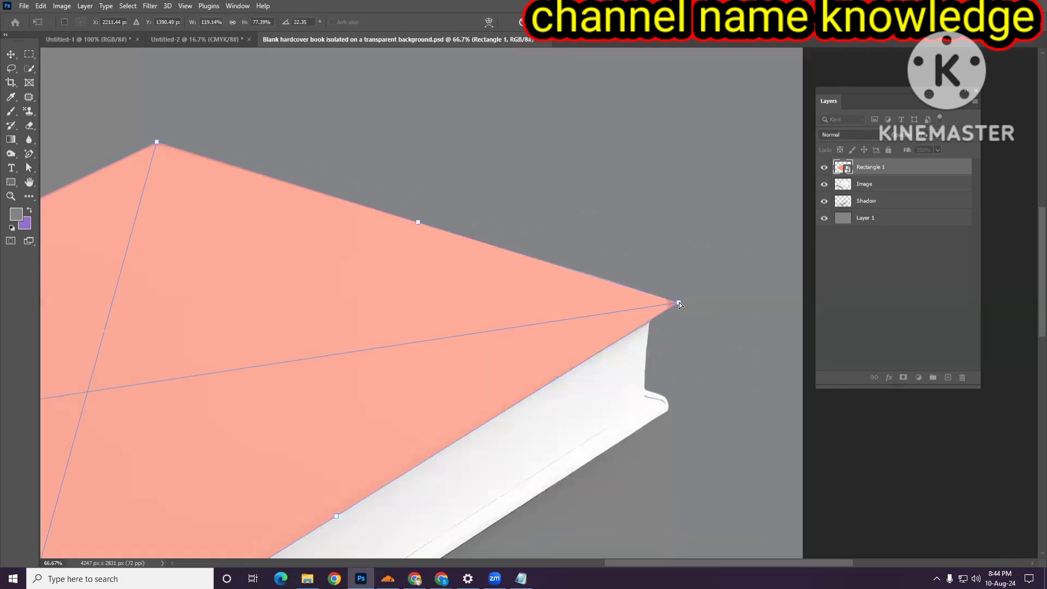
pyautogui.moveTo(679, 305); pyautogui.dragTo(683, 304)
# - Align the rectangle's bottom and left corners with the book cover's edges using Distort, then commit the transform
pyautogui.scroll(-3, 577, 327)
pyautogui.scroll(-4, 576, 325)
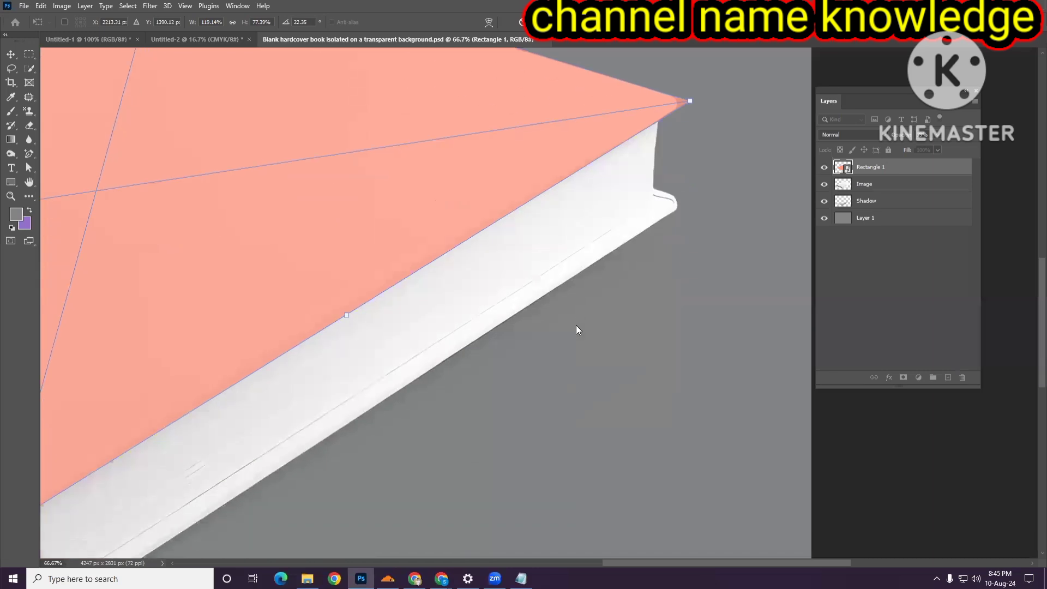
pyautogui.hscroll(-4, 493, 324)
pyautogui.hscroll(-4, 483, 296)
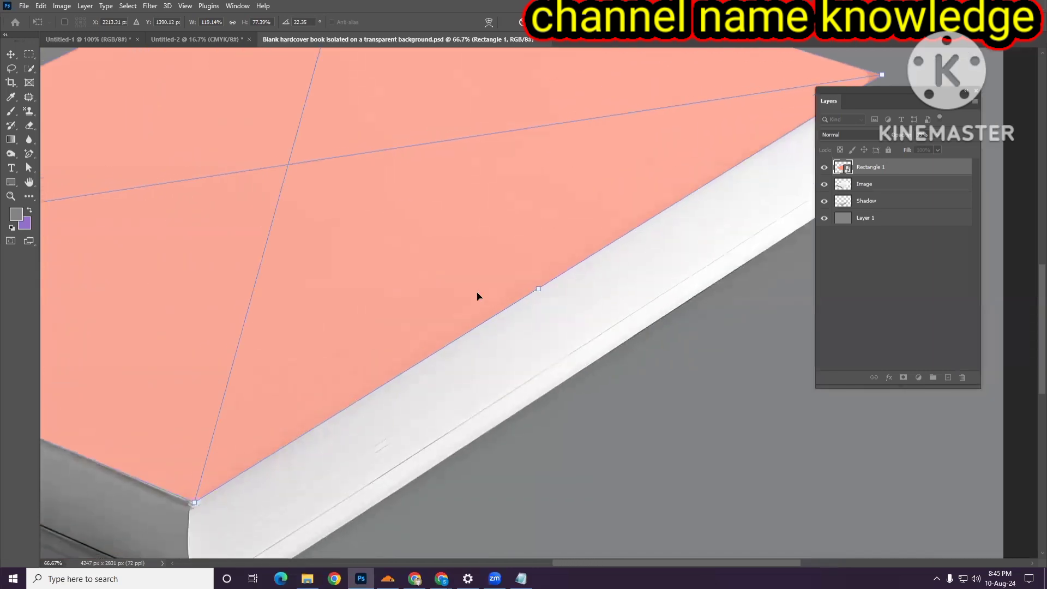
pyautogui.scroll(-3, 460, 365)
pyautogui.hscroll(-2, 414, 373)
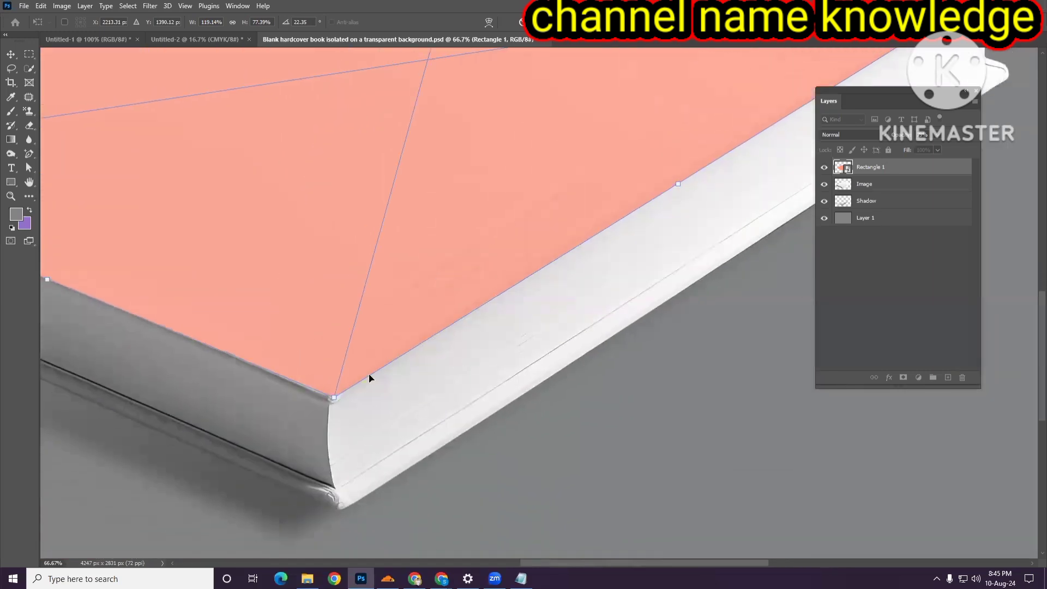
pyautogui.moveTo(336, 400); pyautogui.dragTo(333, 399)
pyautogui.hscroll(-2, 384, 441)
pyautogui.hscroll(-10, 370, 409)
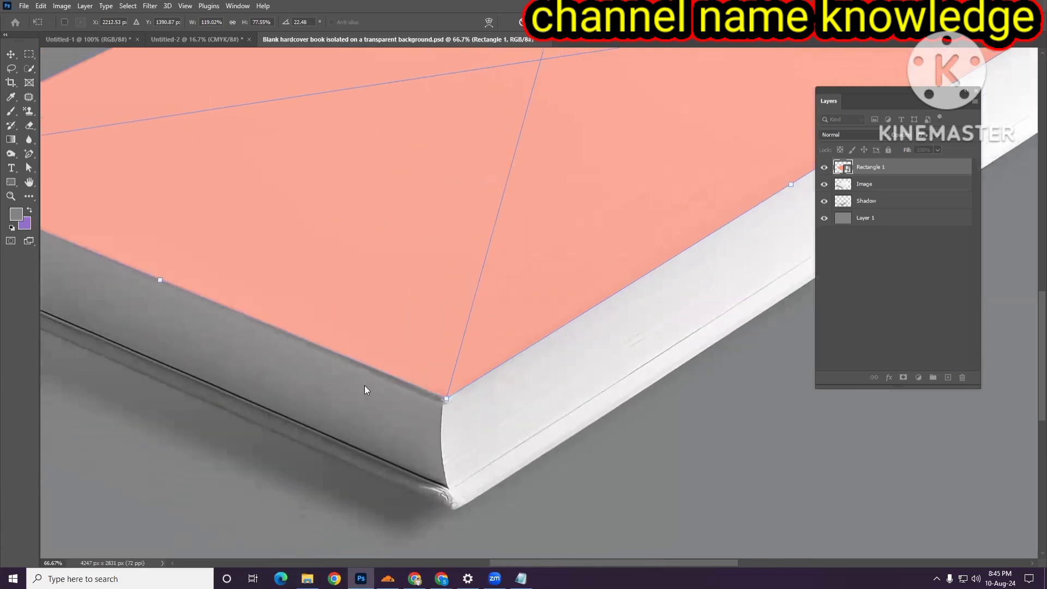
pyautogui.hscroll(-2, 352, 382)
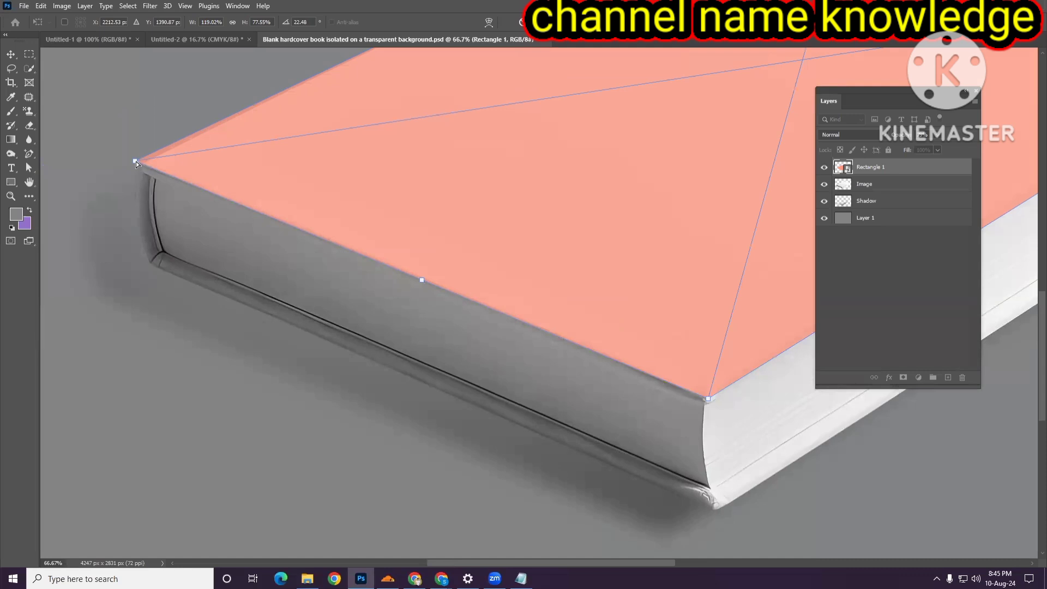
pyautogui.moveTo(135, 160); pyautogui.dragTo(139, 164)
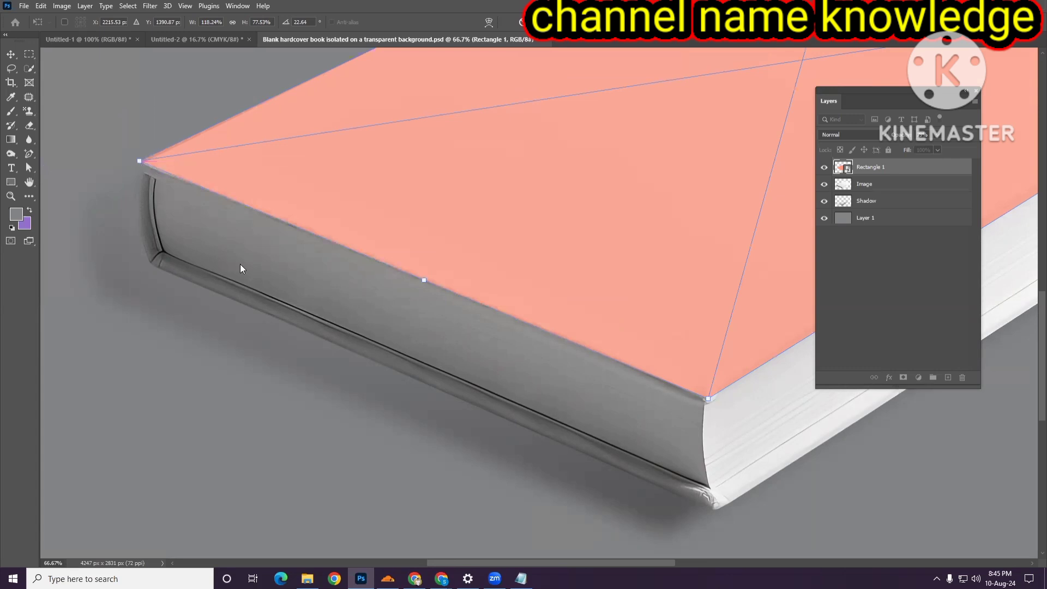
pyautogui.keyDown('alt'); pyautogui.click(410, 260); pyautogui.keyUp('alt')
pyautogui.keyDown('alt'); pyautogui.click(411, 260); pyautogui.keyUp('alt')
pyautogui.scroll(-2, 411, 260)
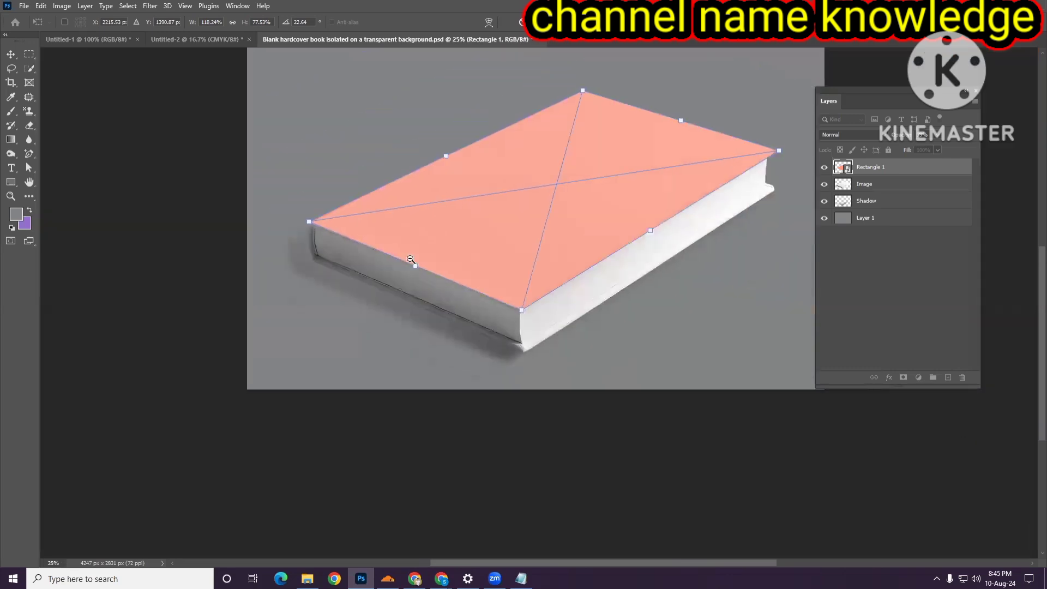
pyautogui.hscroll(6, 411, 260)
pyautogui.press('Return')
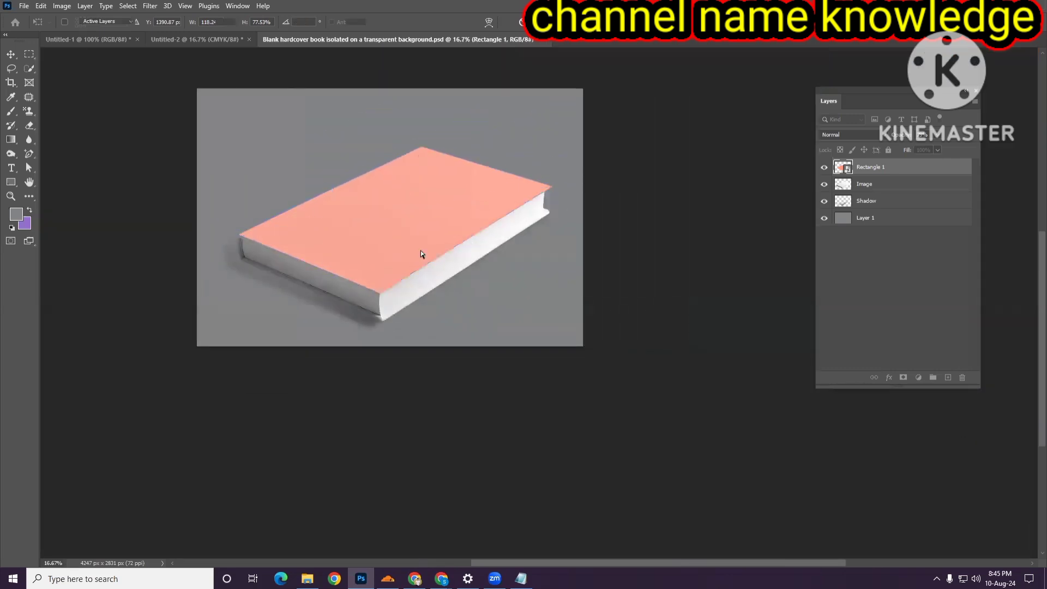
# - Set the rectangle layer's opacity back to 100%
pyautogui.press('a')
pyautogui.click(937, 136)
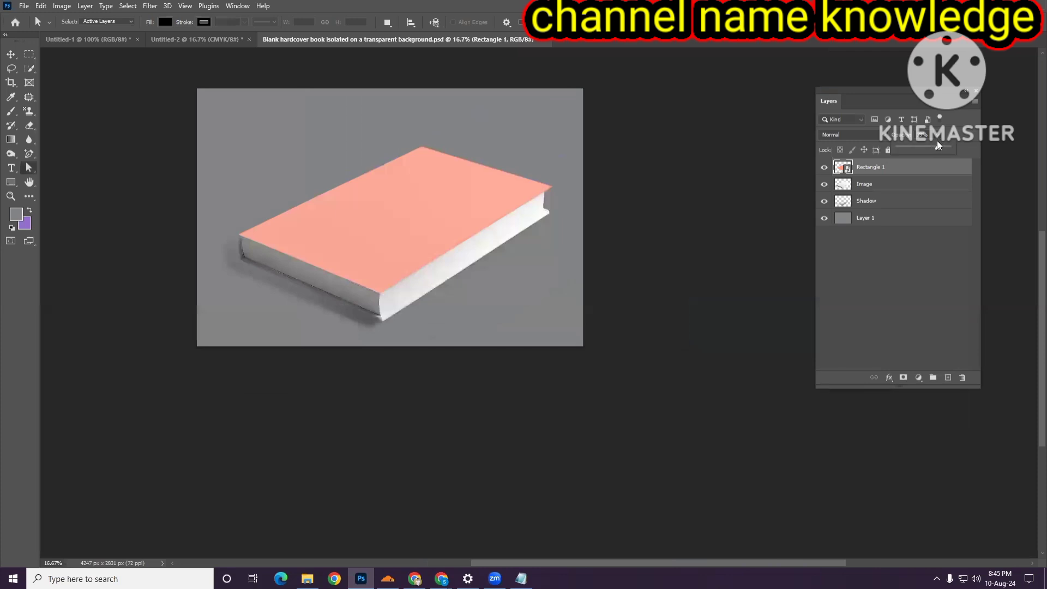
pyautogui.moveTo(941, 145); pyautogui.dragTo(969, 147)
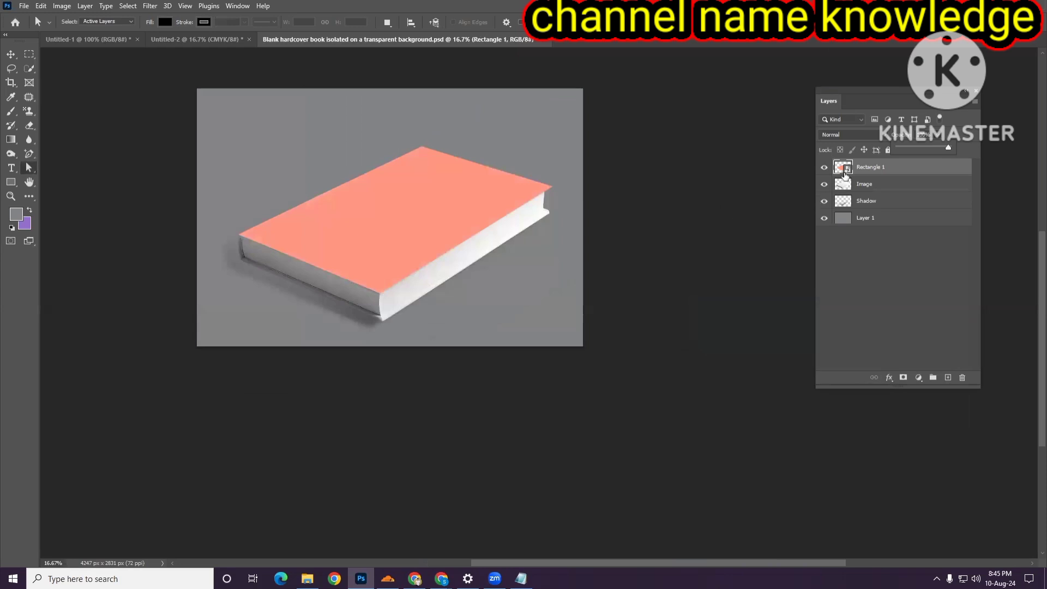
# - Open the rectangle's smart object contents and place the 'font part' cover image embedded inside it
pyautogui.doubleClick(847, 169)
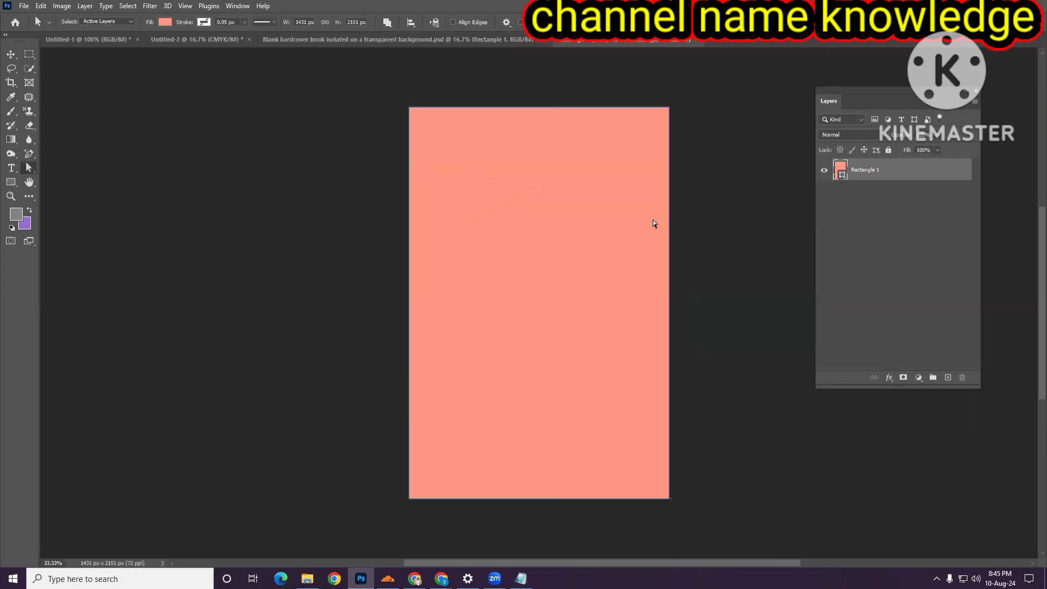
pyautogui.click(11, 54)
pyautogui.click(24, 6)
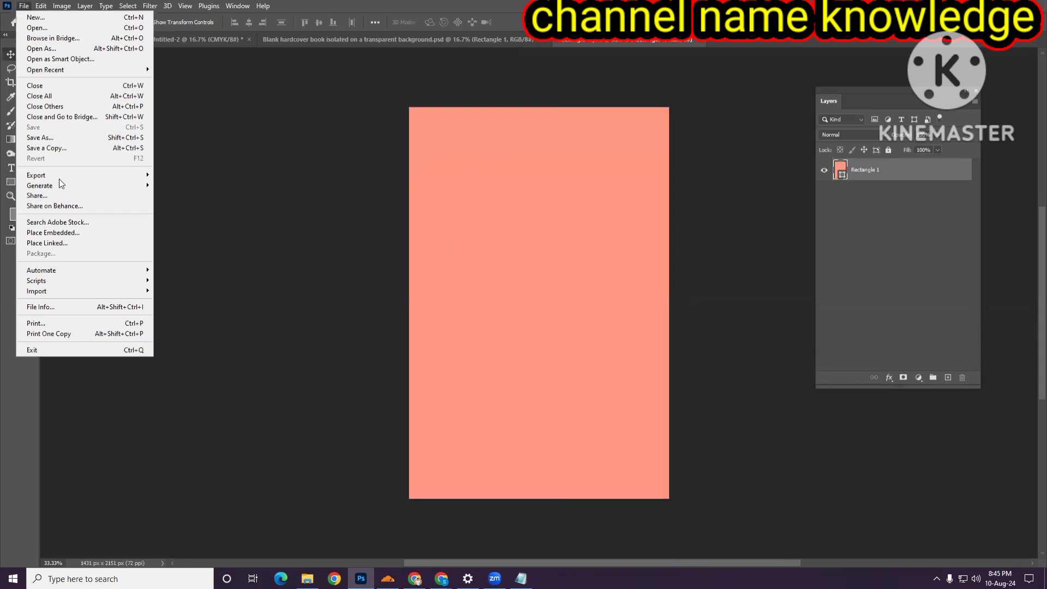
pyautogui.click(43, 233)
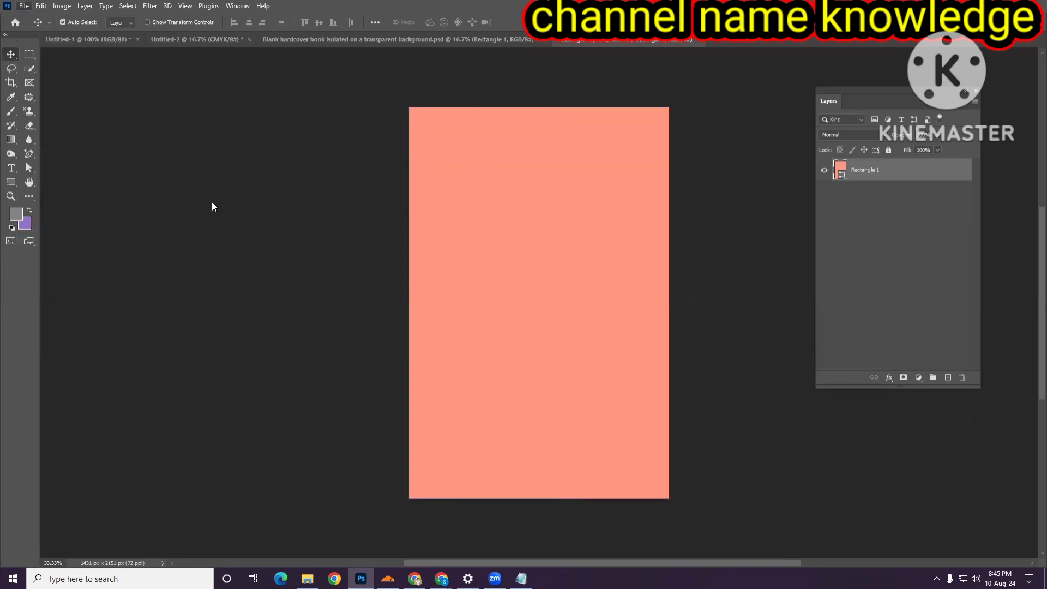
pyautogui.click(45, 98)
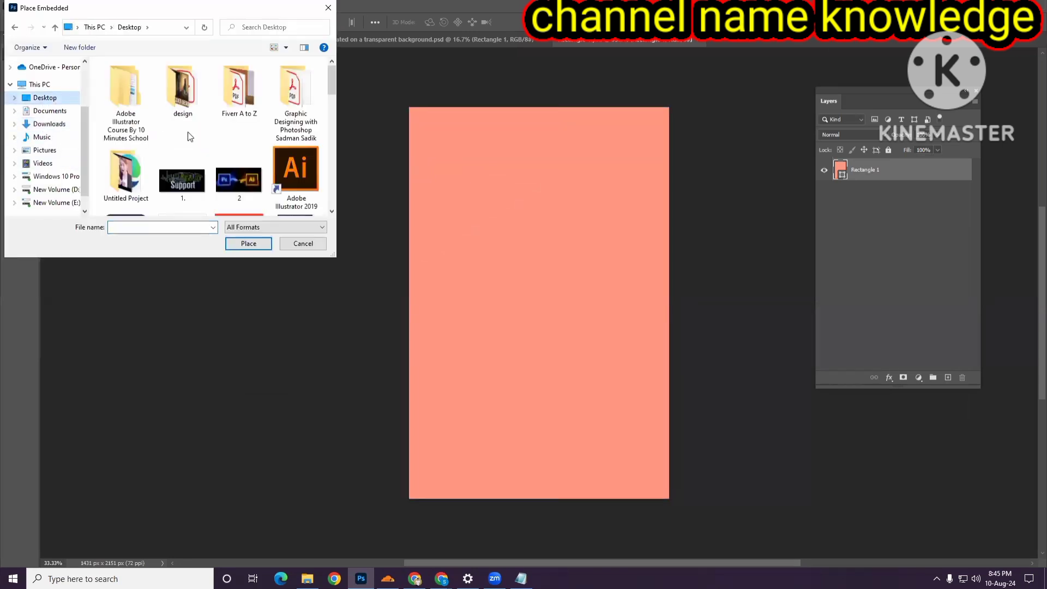
pyautogui.scroll(-3, 206, 143)
pyautogui.scroll(-3, 206, 142)
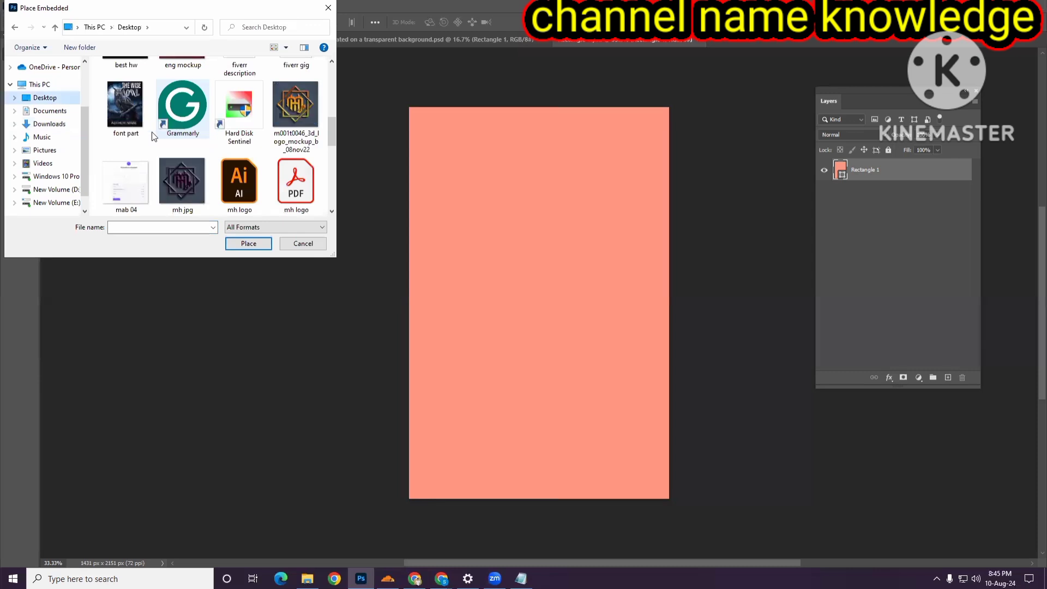
pyautogui.click(126, 106)
pyautogui.click(246, 244)
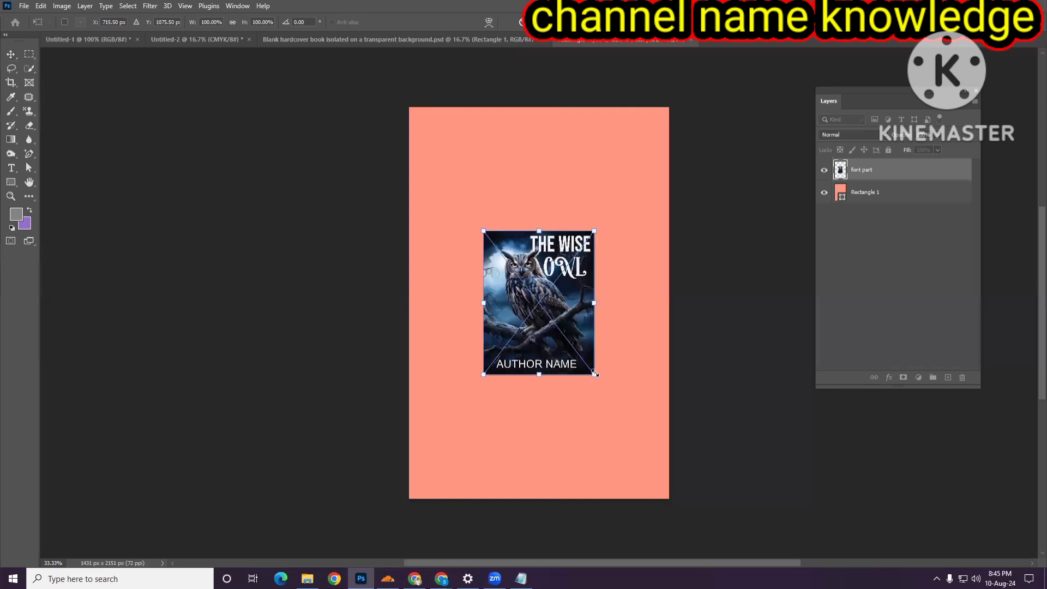
# - Scale the placed cover image so it fills the whole smart object canvas, then commit it
pyautogui.moveTo(595, 375); pyautogui.dragTo(670, 472)
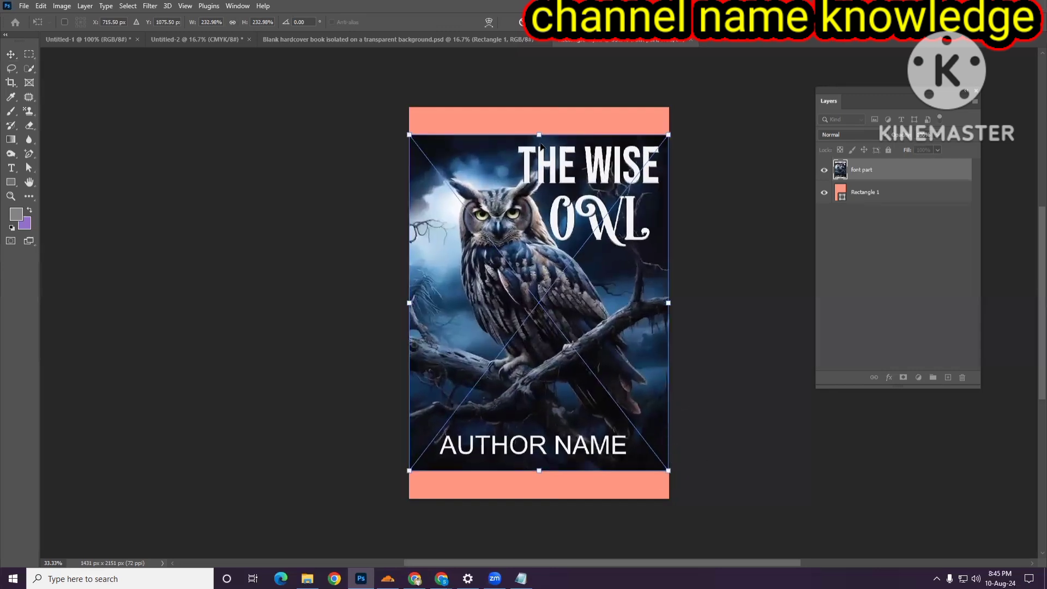
pyautogui.moveTo(538, 135); pyautogui.dragTo(539, 107)
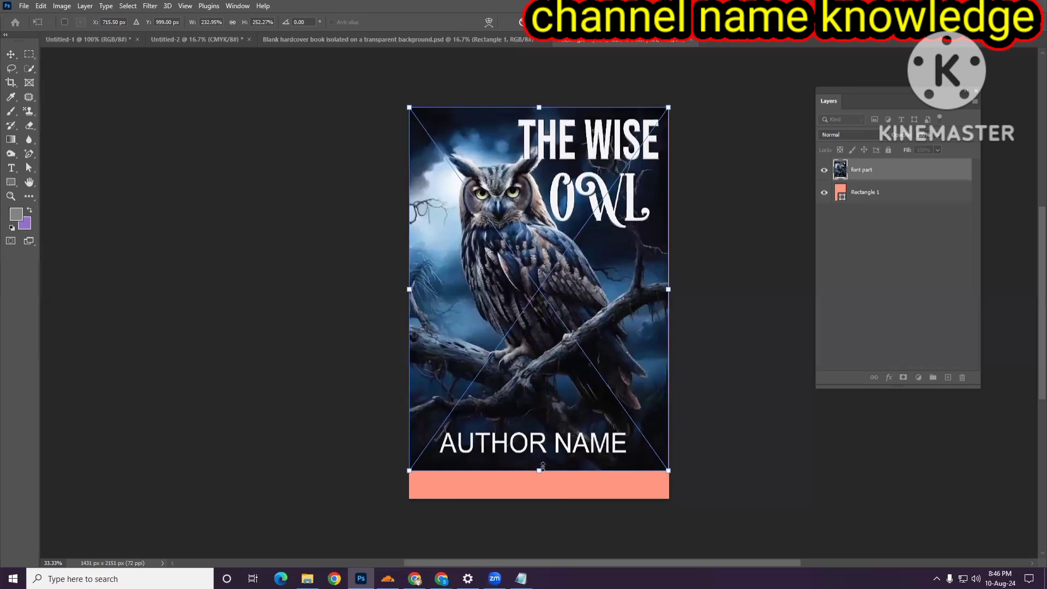
pyautogui.moveTo(540, 478); pyautogui.dragTo(540, 497)
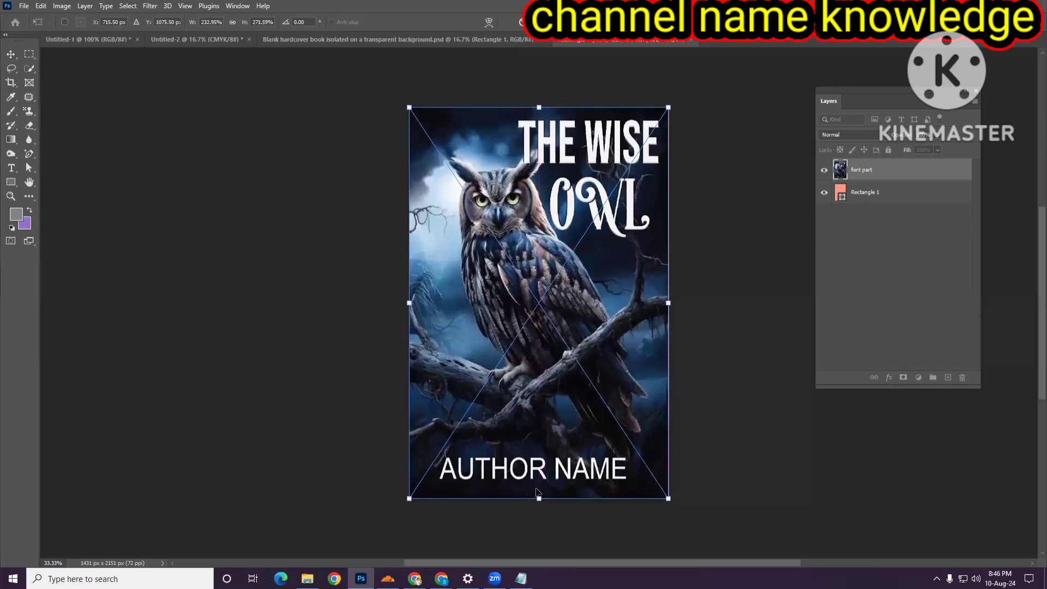
pyautogui.press('Return')
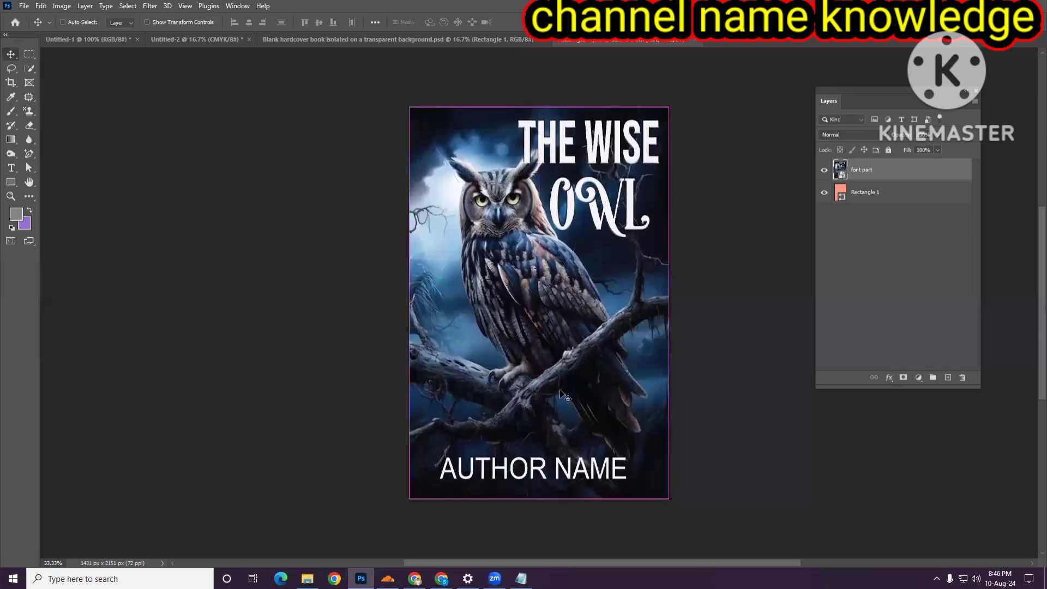
# - Stretch the cover image's left edge slightly and nudge it right to fit the canvas edges
pyautogui.hotkey('ctrl', 't')
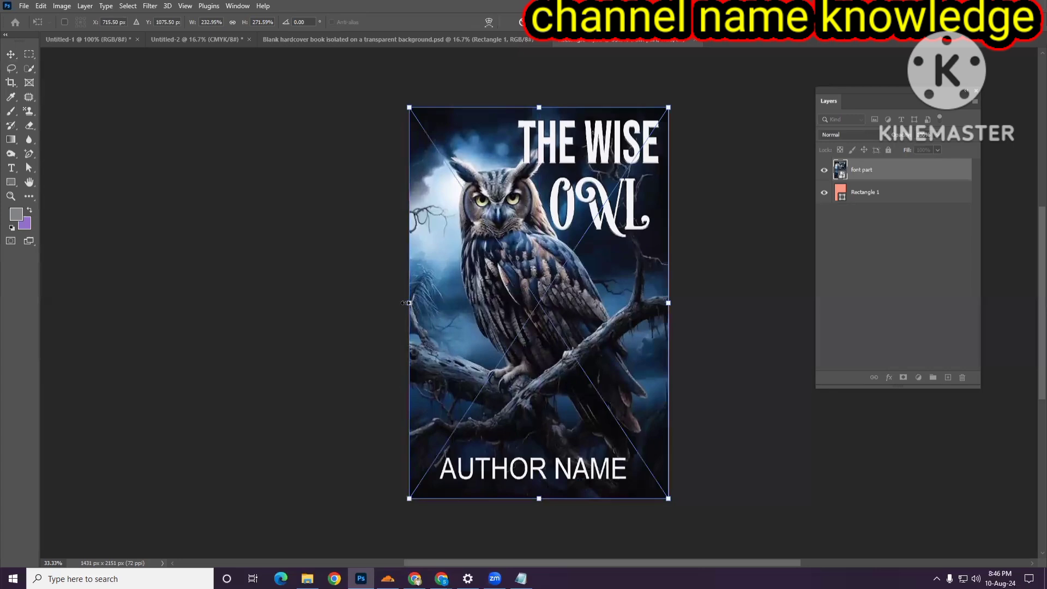
pyautogui.moveTo(405, 303); pyautogui.dragTo(401, 306)
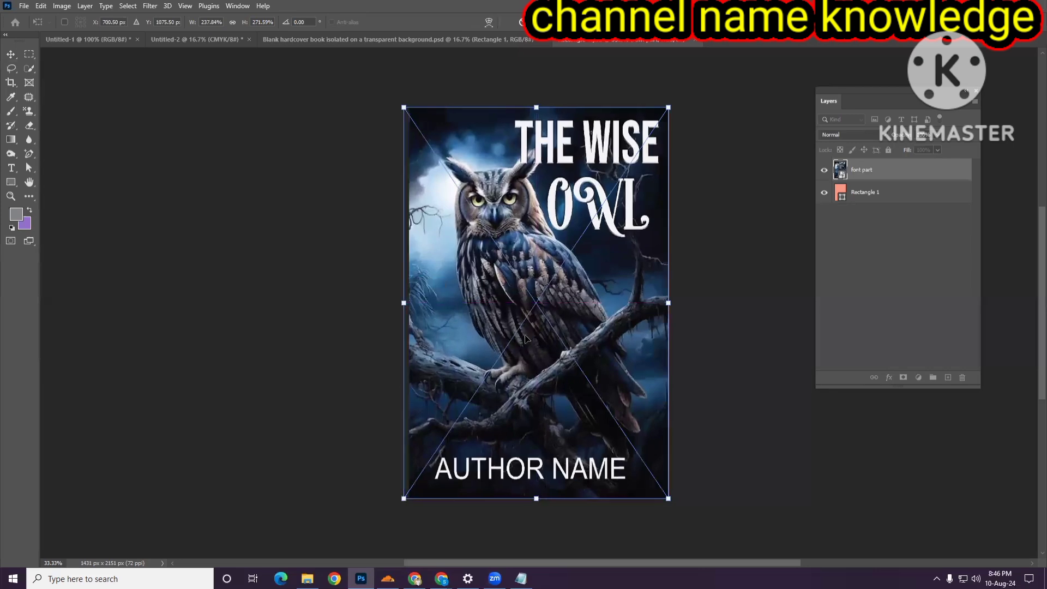
pyautogui.press('Right')
pyautogui.press('Right')
pyautogui.press('Right')
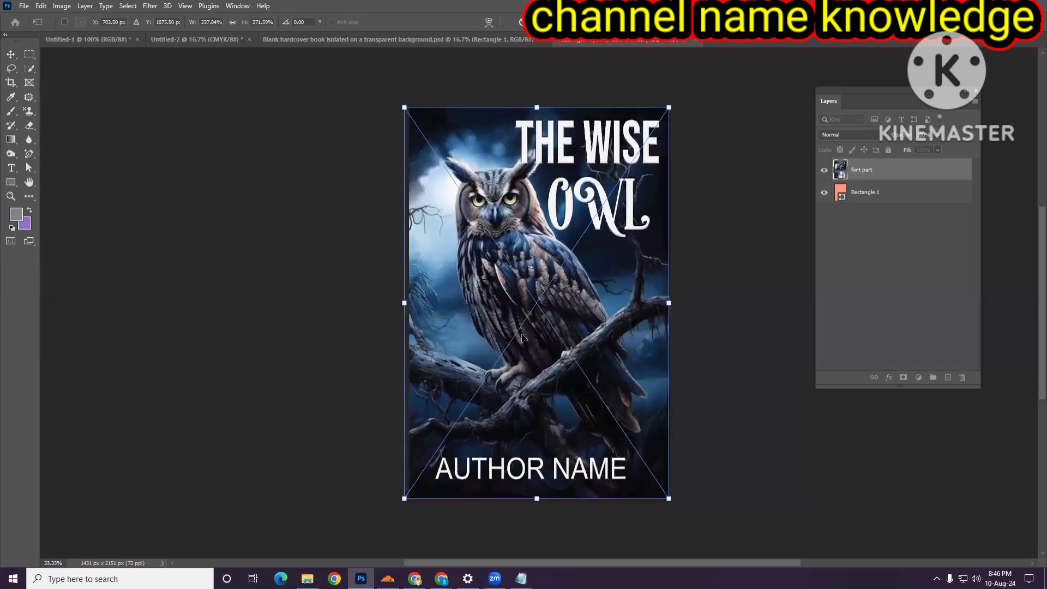